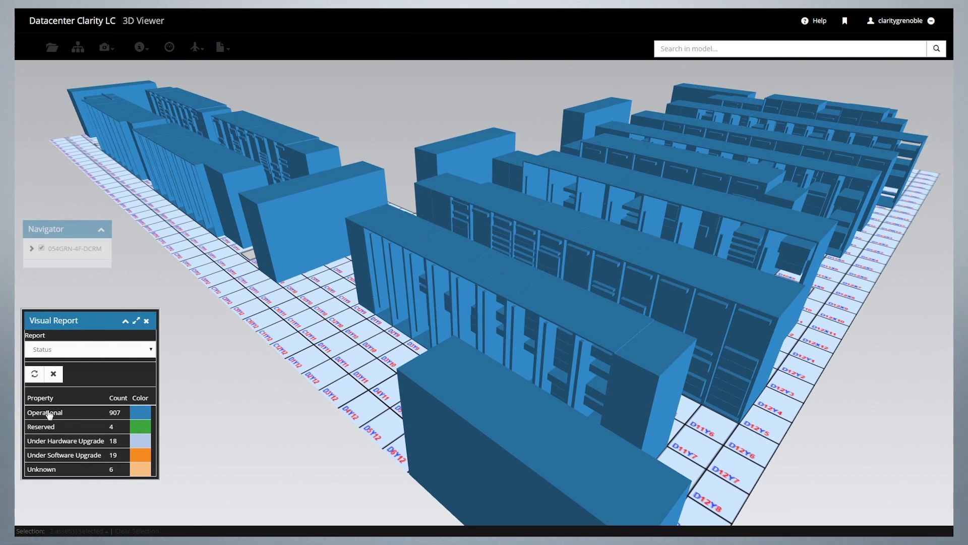
- Highlight the Reserved, Under Hardware Upgrade, Under Software Upgrade and Unknown assets in the Status visual report one after another
{"action": "left_click", "coordinate": [52, 427]}
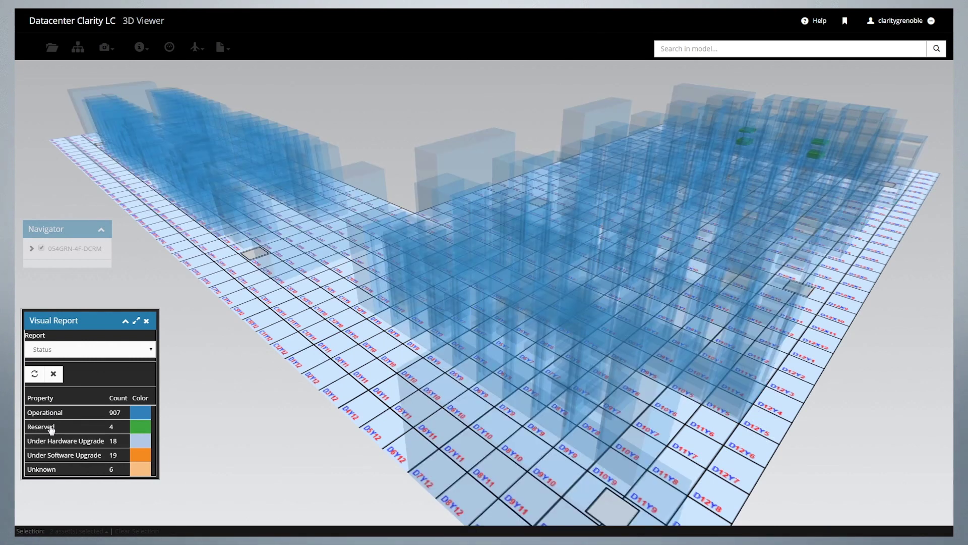
{"action": "left_click", "coordinate": [53, 442]}
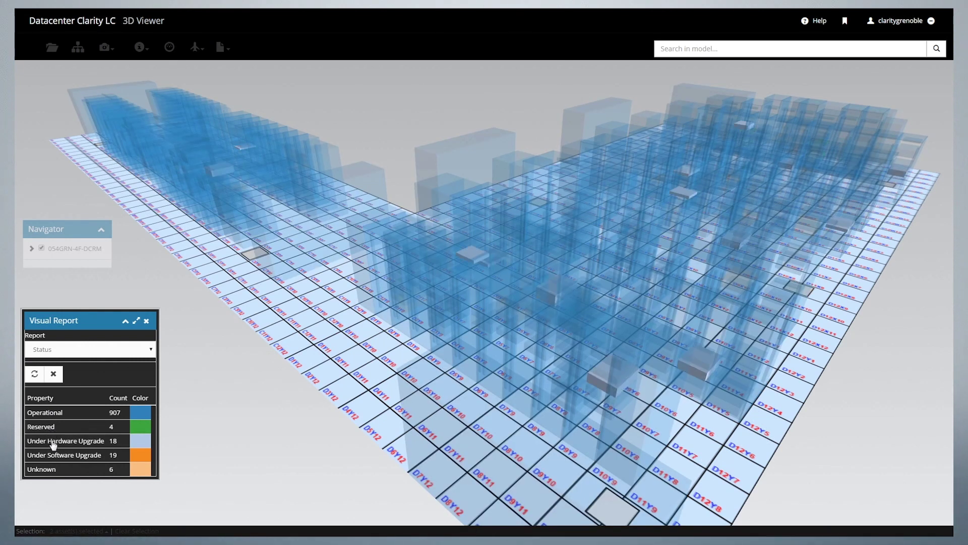
{"action": "left_click", "coordinate": [54, 456]}
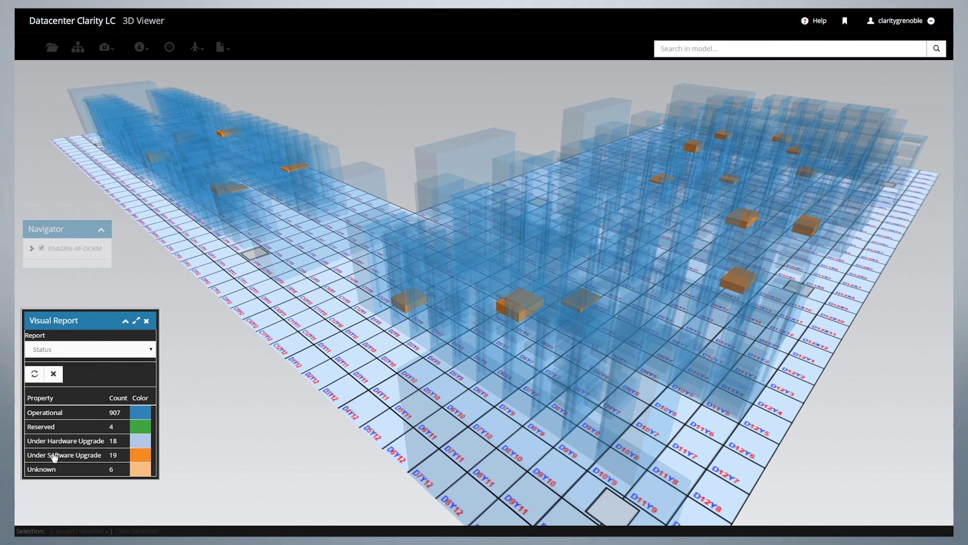
{"action": "left_click", "coordinate": [55, 469]}
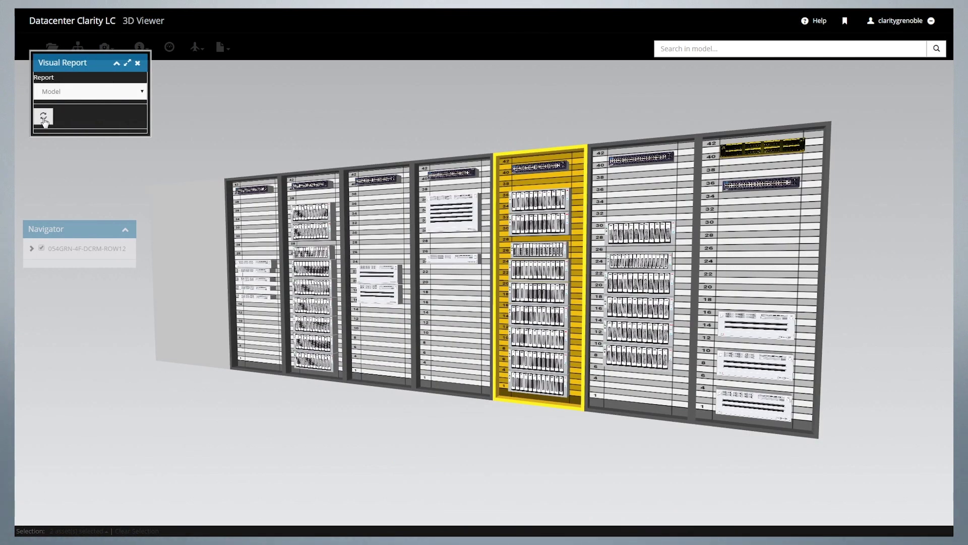
- Generate the Model visual report for the rack row, and raise the heat map's height plane to the upper end of its range
{"action": "left_click", "coordinate": [43, 117]}
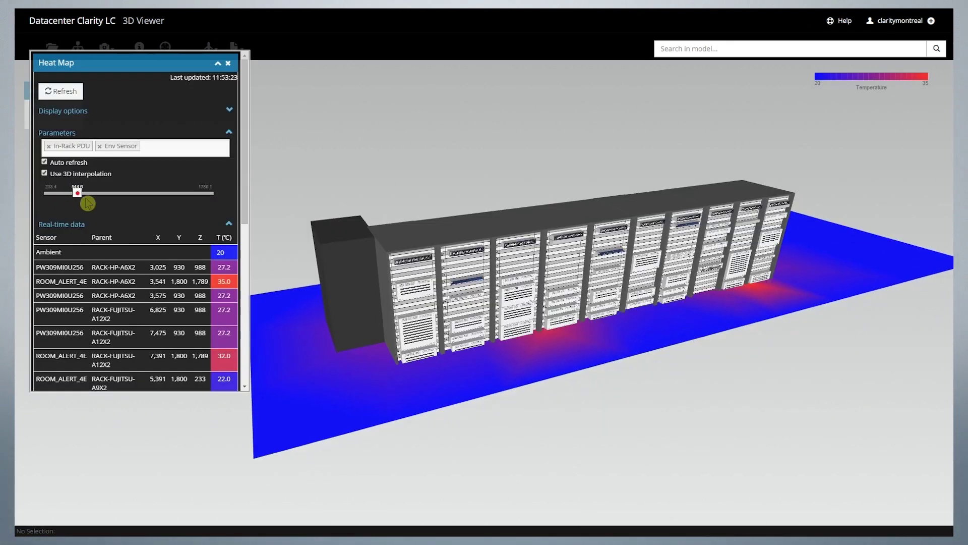
{"action": "left_click_drag", "start_coordinate": [87, 202], "coordinate": [211, 208]}
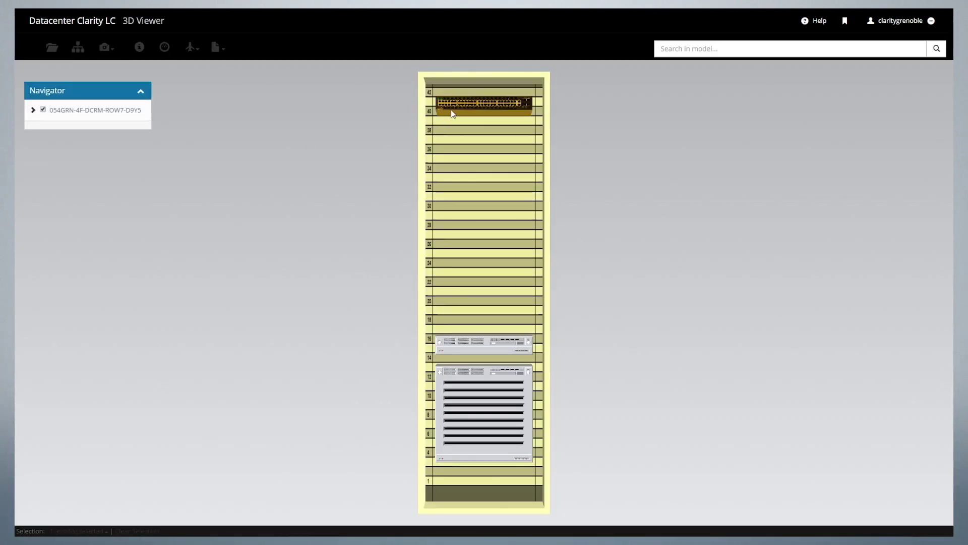
- Select the device mounted at the top of the rack
{"action": "left_click", "coordinate": [455, 111]}
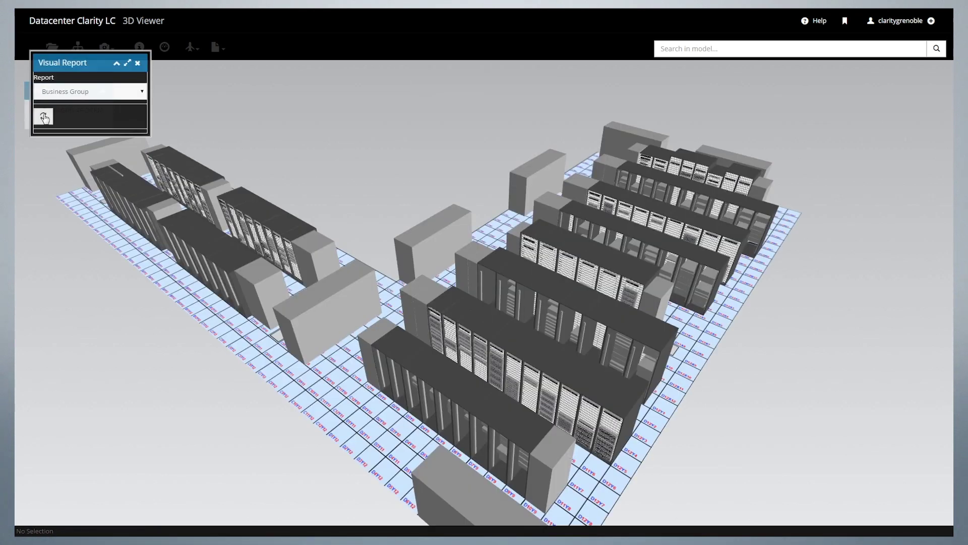
- Generate the Business Group visual report and highlight each group's assets in turn, from Accounting through R&D
{"action": "left_click", "coordinate": [67, 156]}
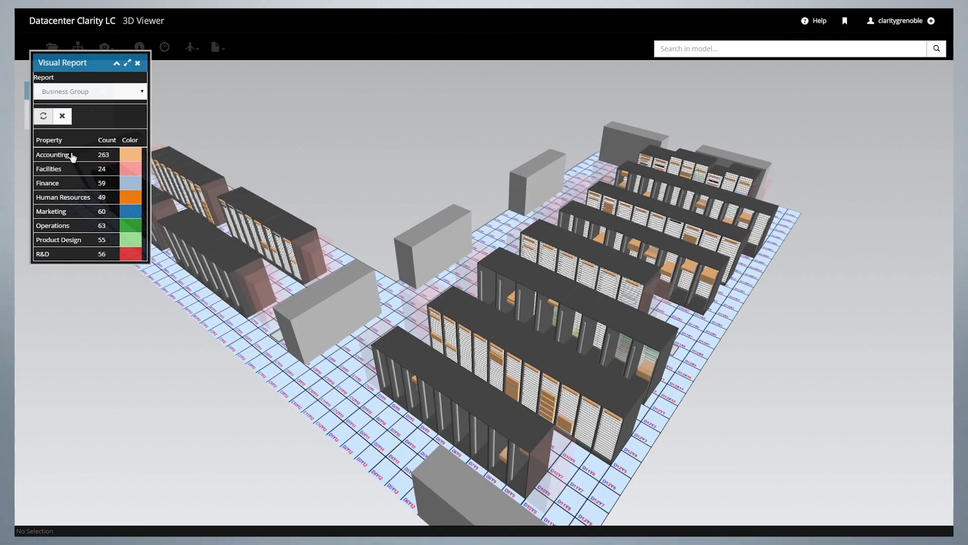
{"action": "left_click", "coordinate": [71, 169]}
{"action": "left_click", "coordinate": [69, 183]}
{"action": "left_click", "coordinate": [70, 197]}
{"action": "left_click", "coordinate": [70, 212]}
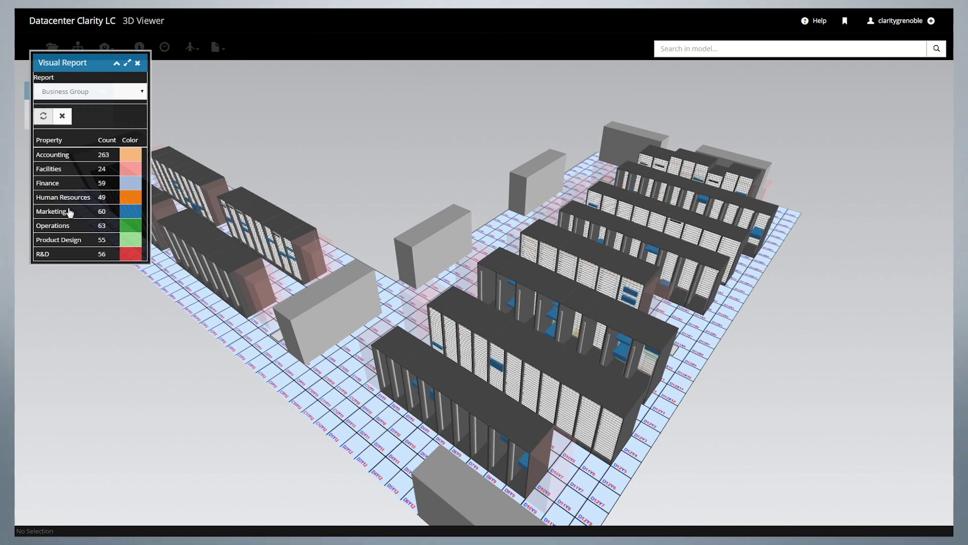
{"action": "left_click", "coordinate": [70, 225]}
{"action": "left_click", "coordinate": [69, 239]}
{"action": "left_click", "coordinate": [68, 254]}
{"action": "left_click", "coordinate": [68, 254]}
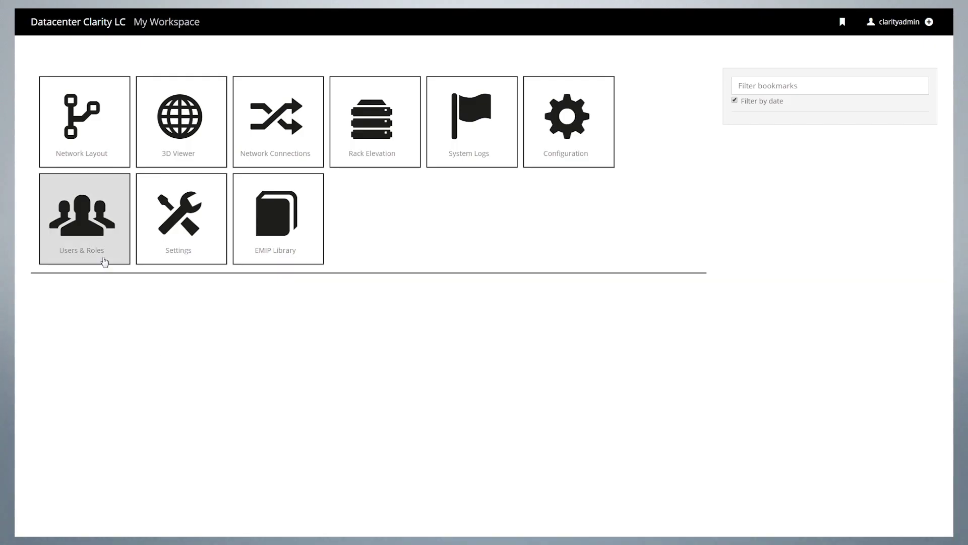
- Open the Users & Roles module from the workspace
{"action": "left_click", "coordinate": [104, 259]}
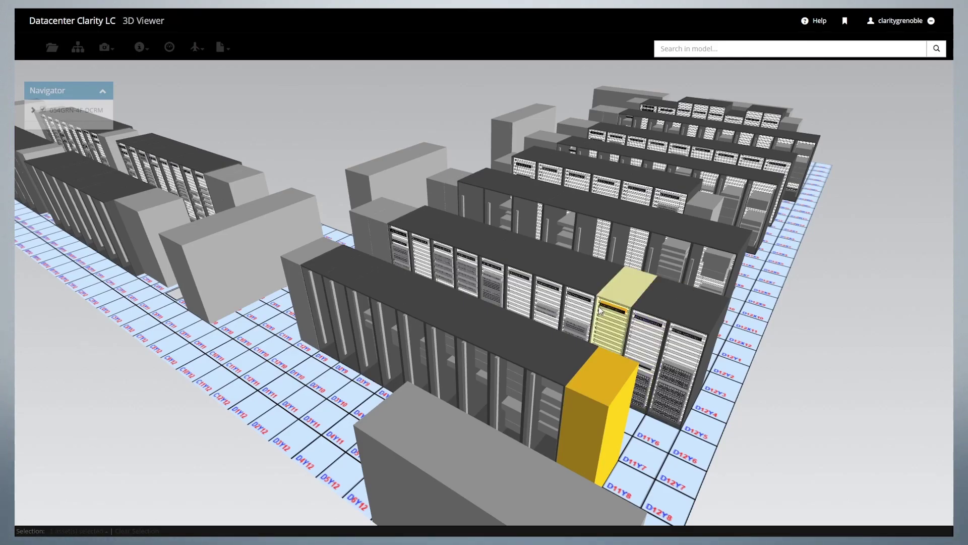
- Add two more racks from the second rack row to the current selection in the 3D model
{"action": "left_click", "coordinate": [539, 285], "text": "ctrl"}
{"action": "left_click", "coordinate": [514, 273], "text": "ctrl"}
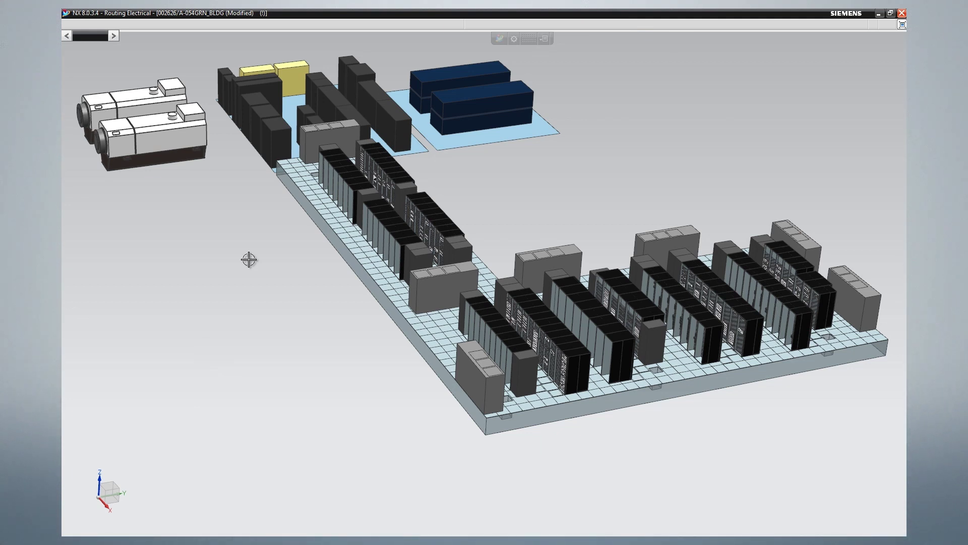
- Switch to NX and search the visible assets for Host Id 192.168.1.126
{"action": "right_click", "coordinate": [222, 208]}
{"action": "left_click", "coordinate": [222, 186]}
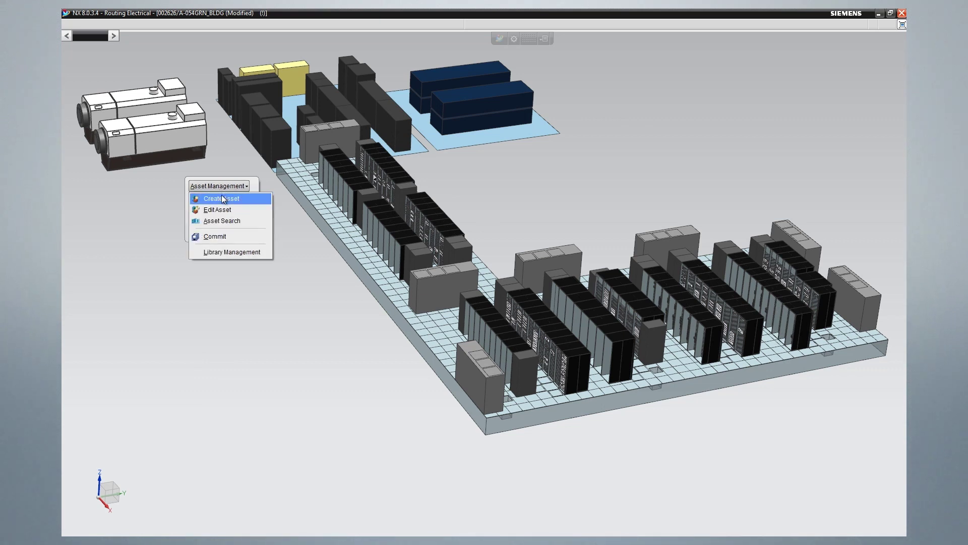
{"action": "left_click", "coordinate": [221, 222]}
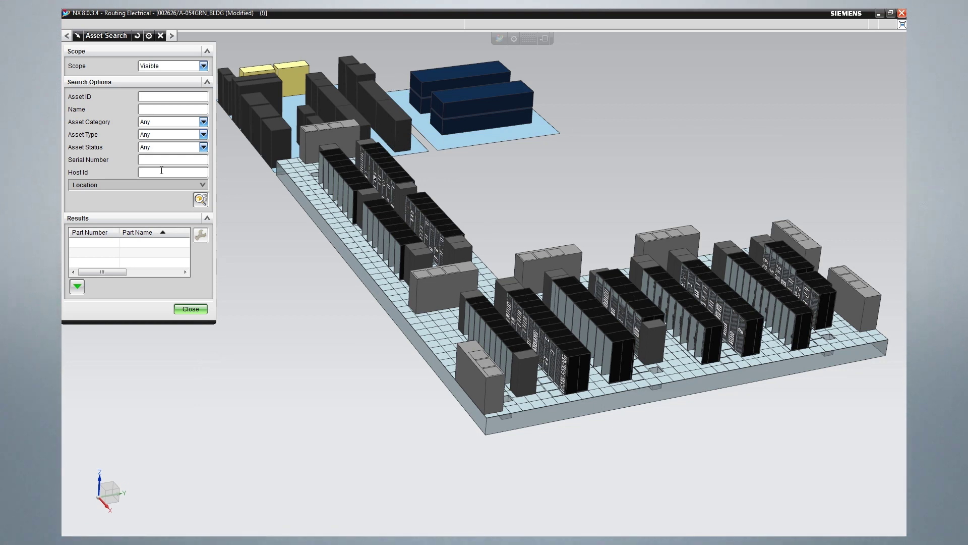
{"action": "type", "text": "192.168.1.126"}
{"action": "left_click", "coordinate": [200, 199]}
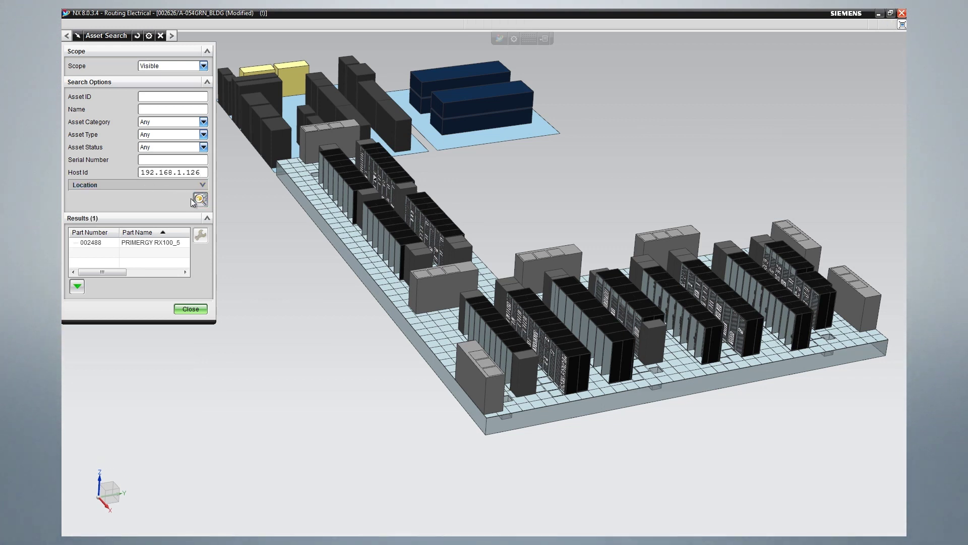
- Locate the PRIMERGY RX100_5 server in the model, review its asset attributes and close the asset search
{"action": "left_click", "coordinate": [96, 243]}
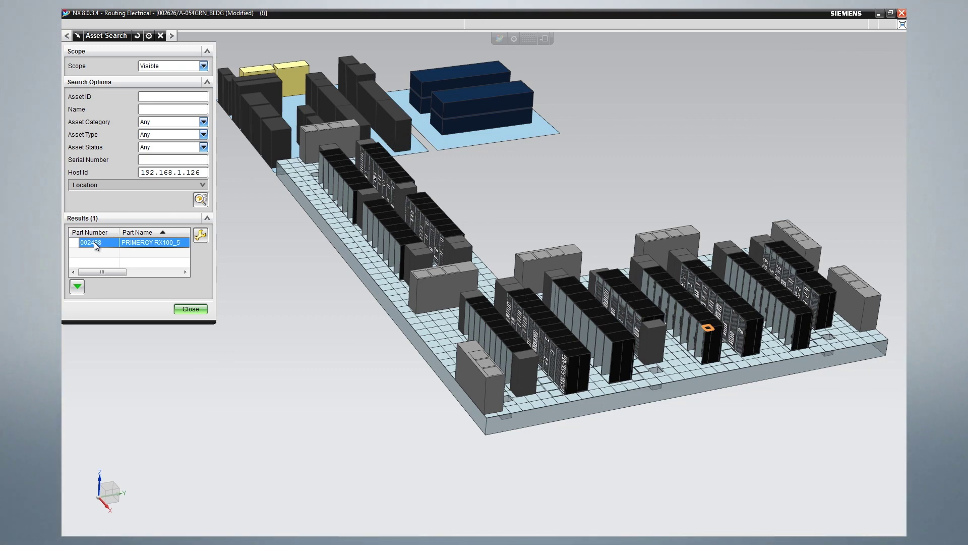
{"action": "middle_click_drag", "start_coordinate": [718, 423], "coordinate": [717, 425]}
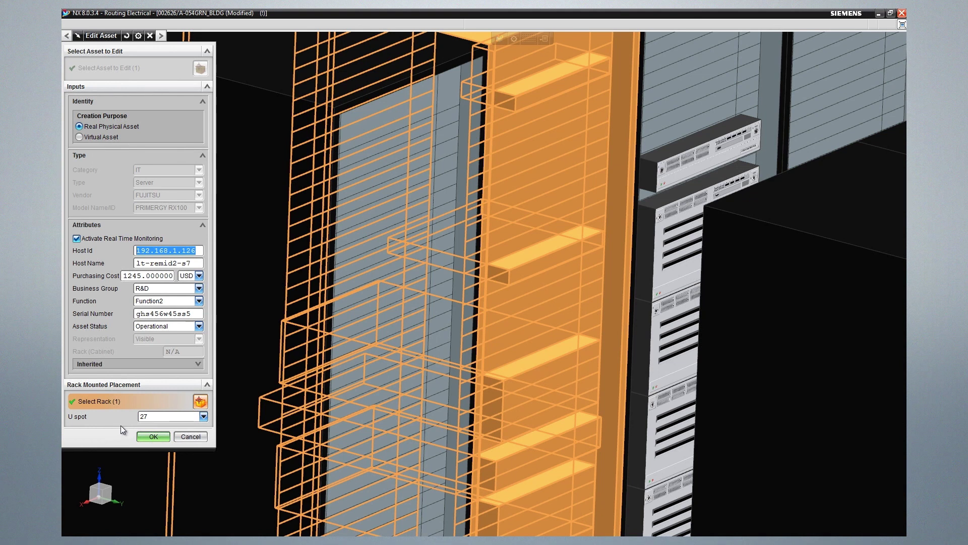
{"action": "left_click", "coordinate": [153, 437]}
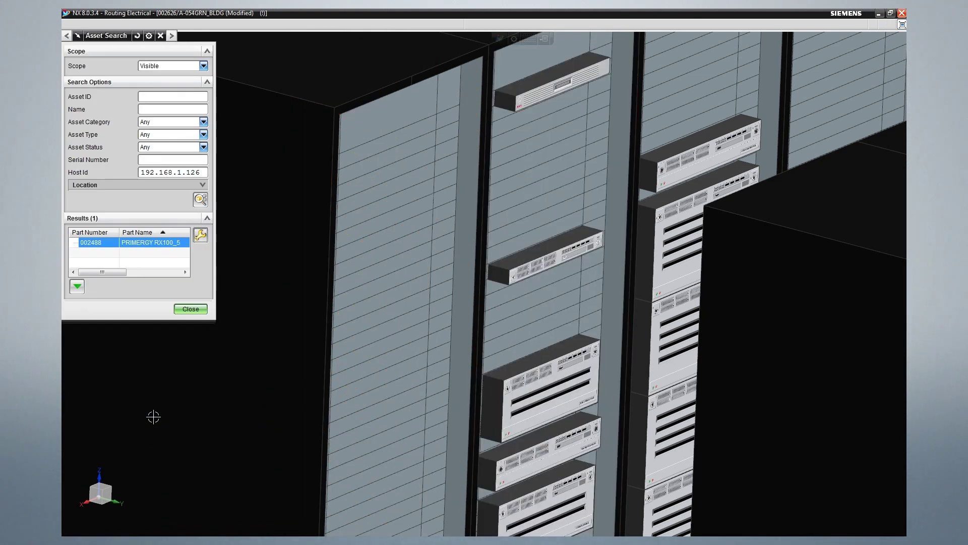
{"action": "left_click", "coordinate": [189, 306]}
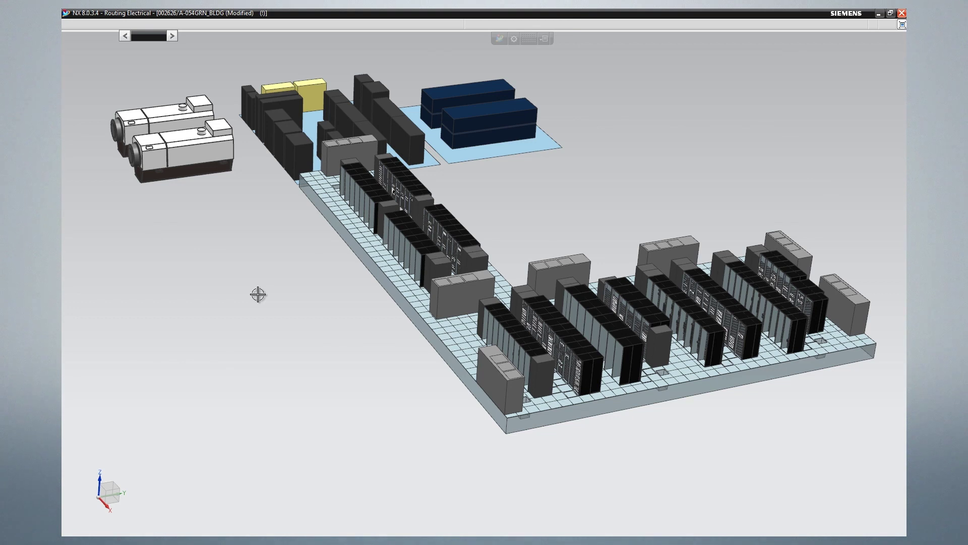
- Open 4D Reports and activate the U-SPACE UTILIZATION report on the data center model
{"action": "right_click", "coordinate": [246, 263]}
{"action": "left_click", "coordinate": [228, 272]}
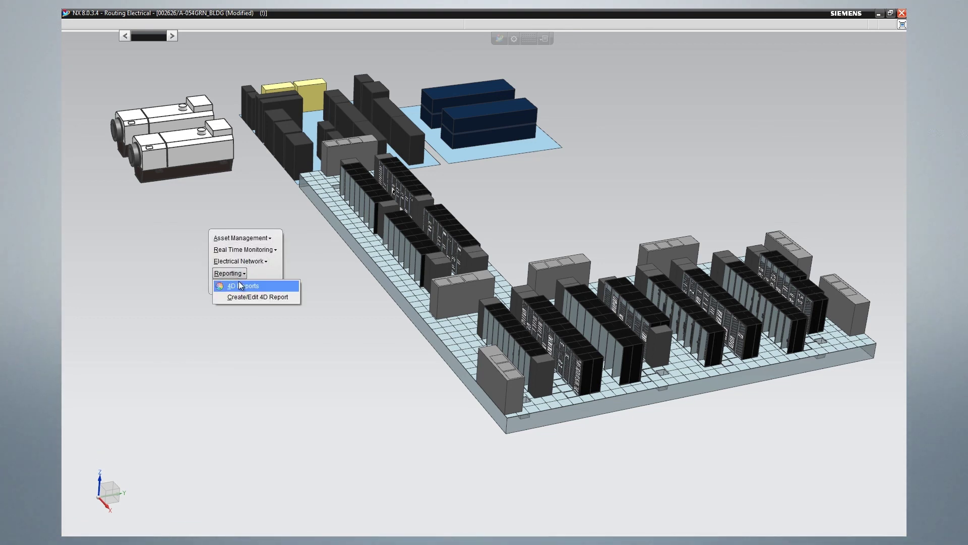
{"action": "left_click", "coordinate": [241, 287]}
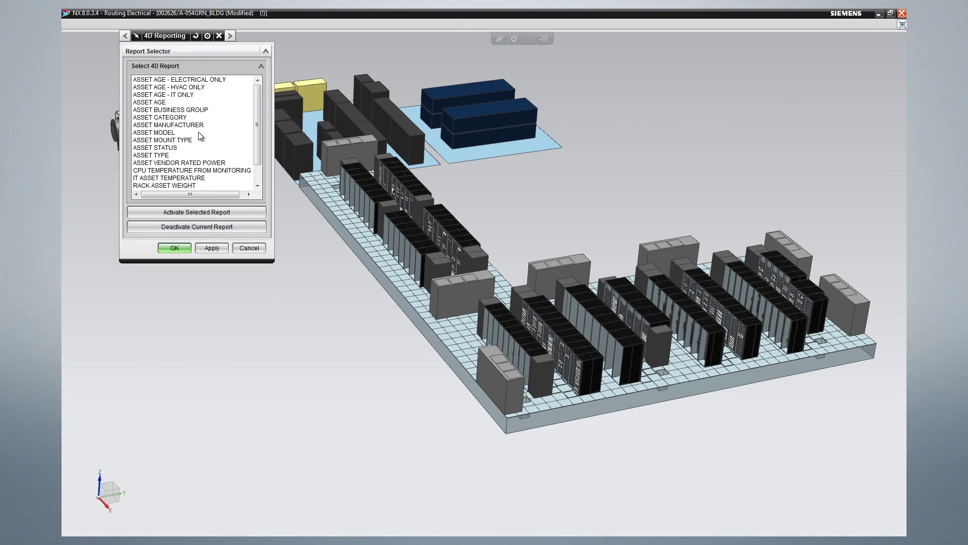
{"action": "scroll", "coordinate": [185, 145], "scroll_direction": "down", "scroll_amount": 1}
{"action": "scroll", "coordinate": [185, 147], "scroll_direction": "down", "scroll_amount": 1}
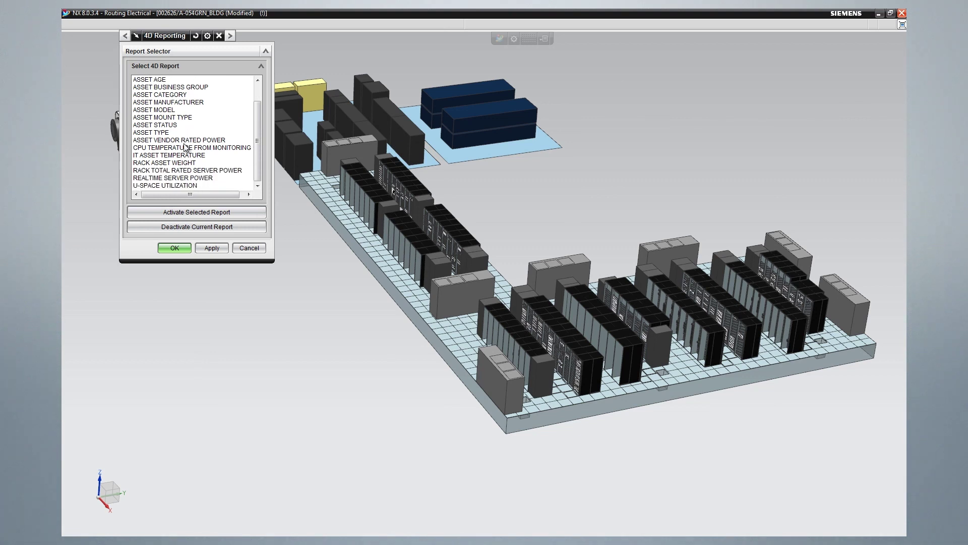
{"action": "left_click", "coordinate": [180, 186]}
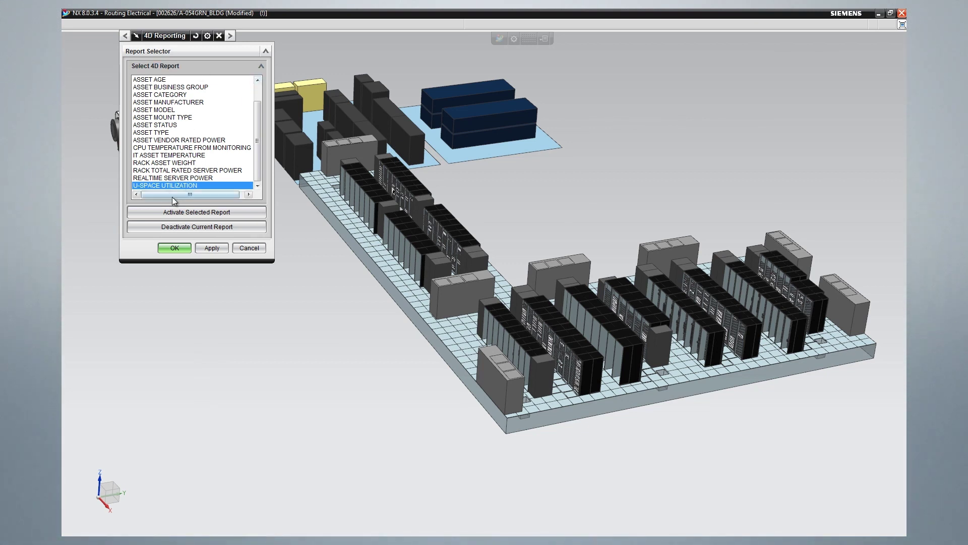
{"action": "left_click", "coordinate": [181, 213]}
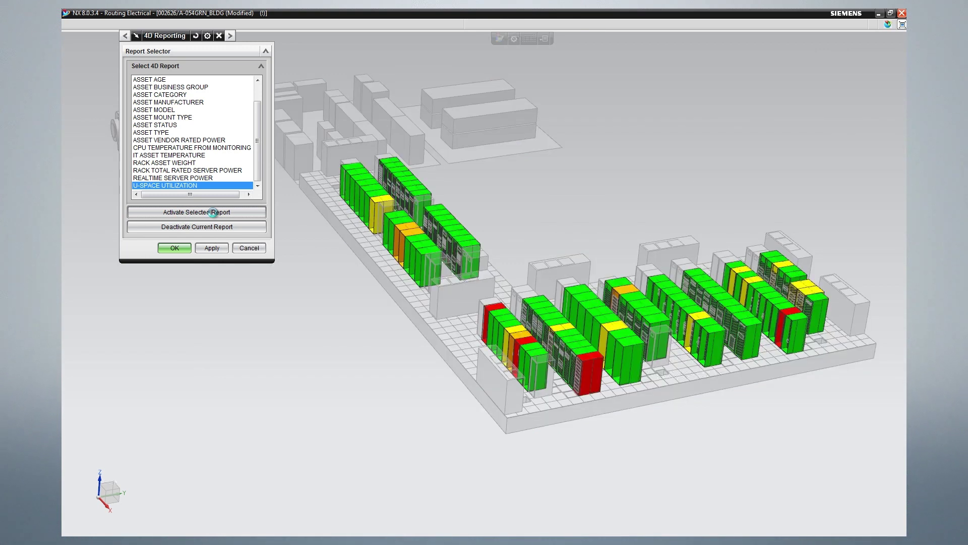
{"action": "left_click", "coordinate": [212, 213]}
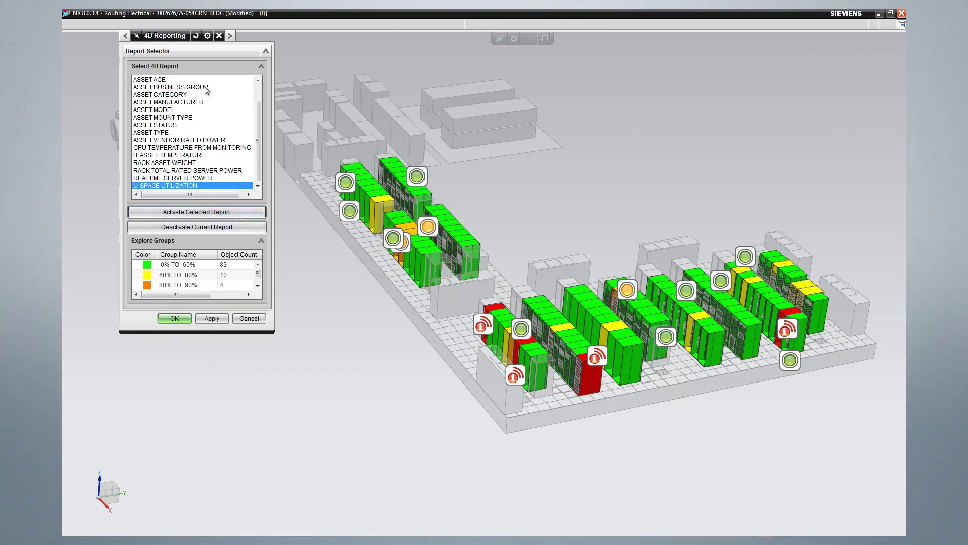
- Collapse the report list and display only the racks in the 0% TO 60% utilization group
{"action": "left_click", "coordinate": [192, 66]}
{"action": "left_click_drag", "start_coordinate": [196, 202], "coordinate": [197, 229]}
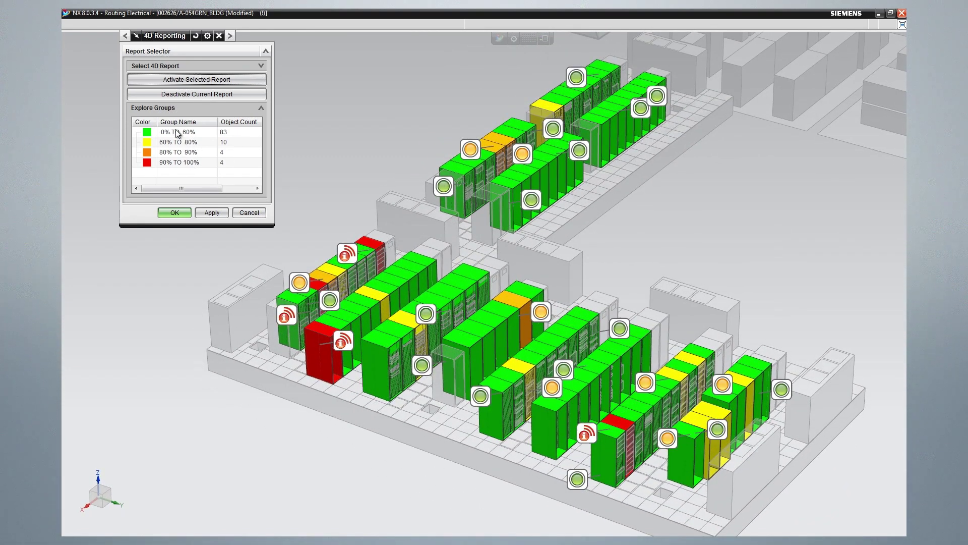
{"action": "left_click", "coordinate": [177, 133]}
{"action": "left_click", "coordinate": [196, 205]}
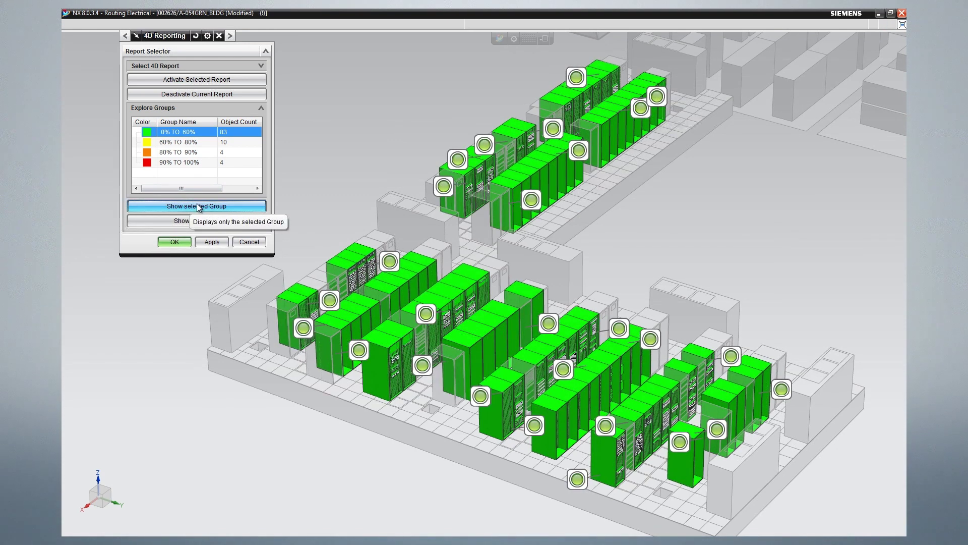
- Activate the REALTIME SERVER POWER report and display only its ABOVE 1000 W group
{"action": "left_click", "coordinate": [183, 66]}
{"action": "left_click", "coordinate": [172, 178]}
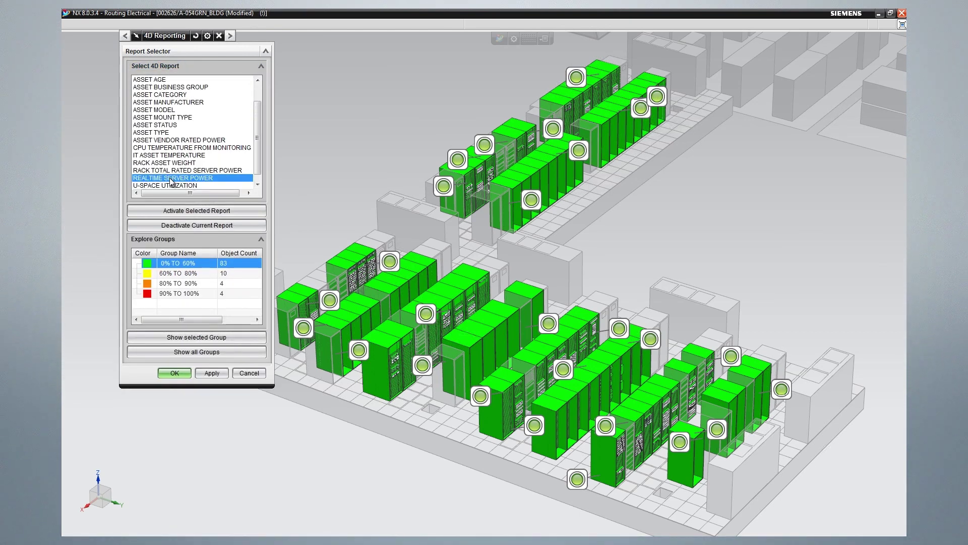
{"action": "left_click", "coordinate": [200, 212]}
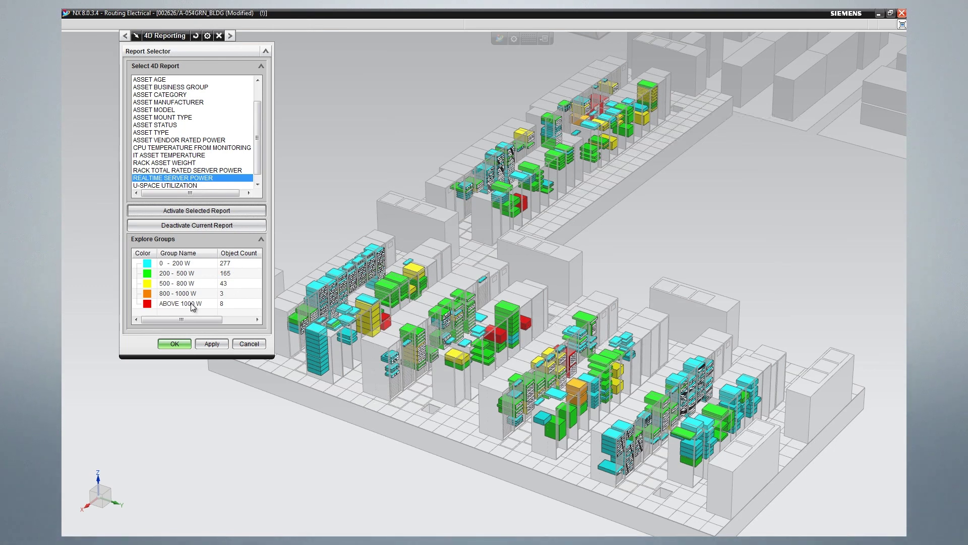
{"action": "left_click", "coordinate": [214, 305]}
{"action": "left_click", "coordinate": [205, 336]}
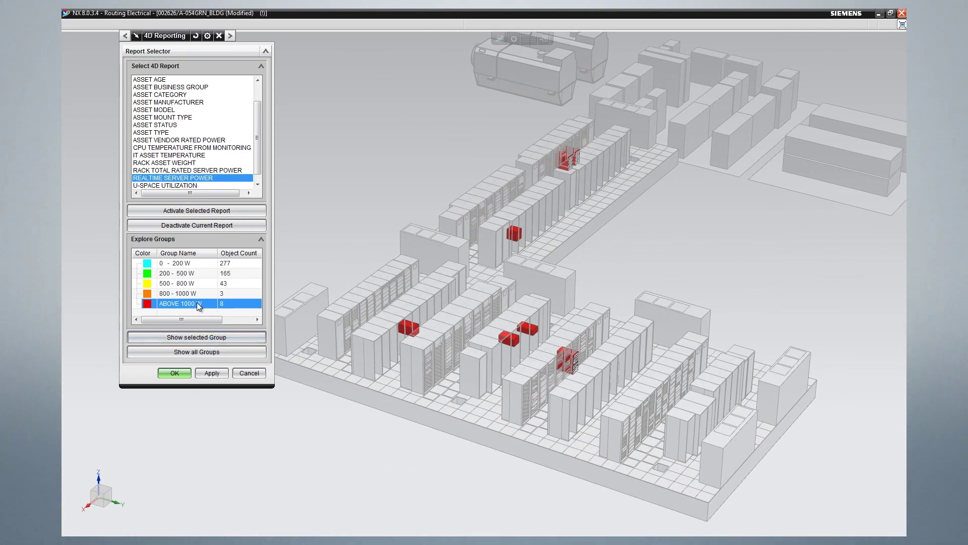
- Activate the RACK TOTAL RATED SERVER POWER report, followed by the RACK ASSET WEIGHT report
{"action": "left_click", "coordinate": [178, 171]}
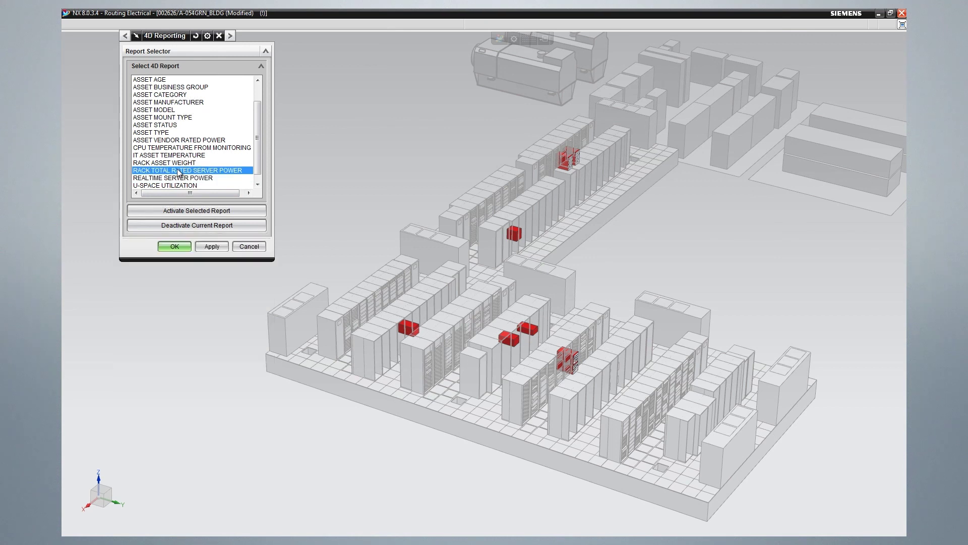
{"action": "left_click", "coordinate": [198, 210]}
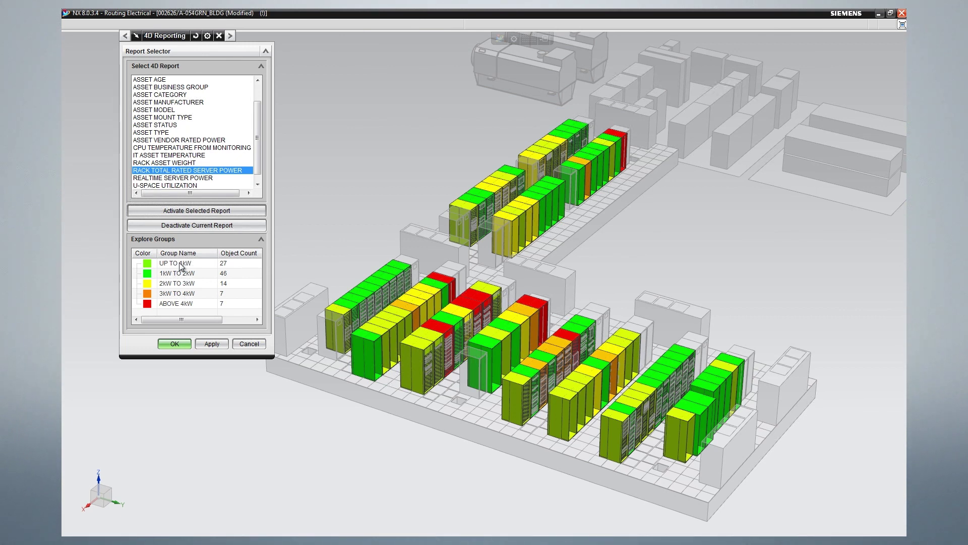
{"action": "left_click", "coordinate": [190, 163]}
{"action": "left_click", "coordinate": [199, 212]}
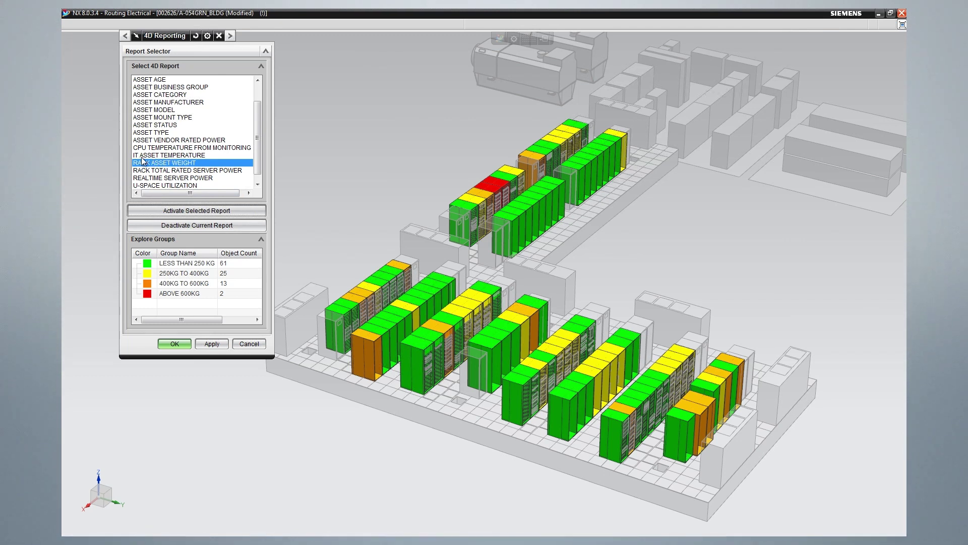
- Activate the ASSET AGE report covering all assets in the model
{"action": "left_click", "coordinate": [160, 125]}
{"action": "scroll", "coordinate": [161, 117], "scroll_direction": "up", "scroll_amount": 2}
{"action": "left_click", "coordinate": [164, 103]}
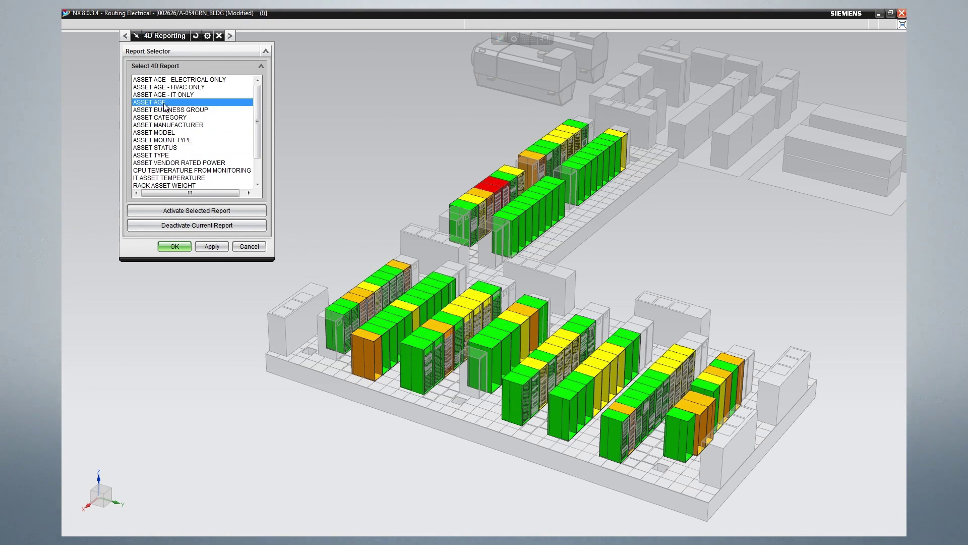
{"action": "left_click", "coordinate": [196, 211]}
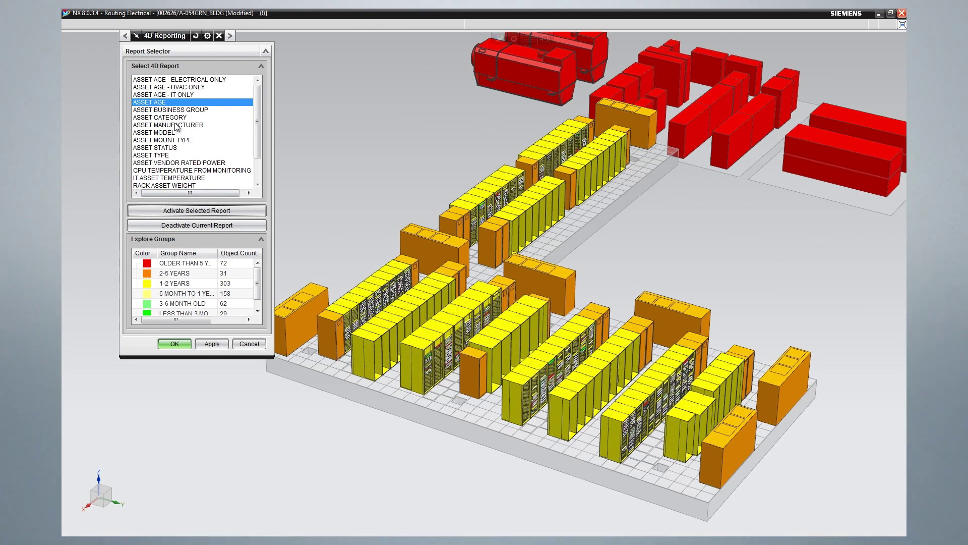
- Display only the racks in the UP TO 1kW group of the power report and close 4D Reporting
{"action": "left_click", "coordinate": [174, 344]}
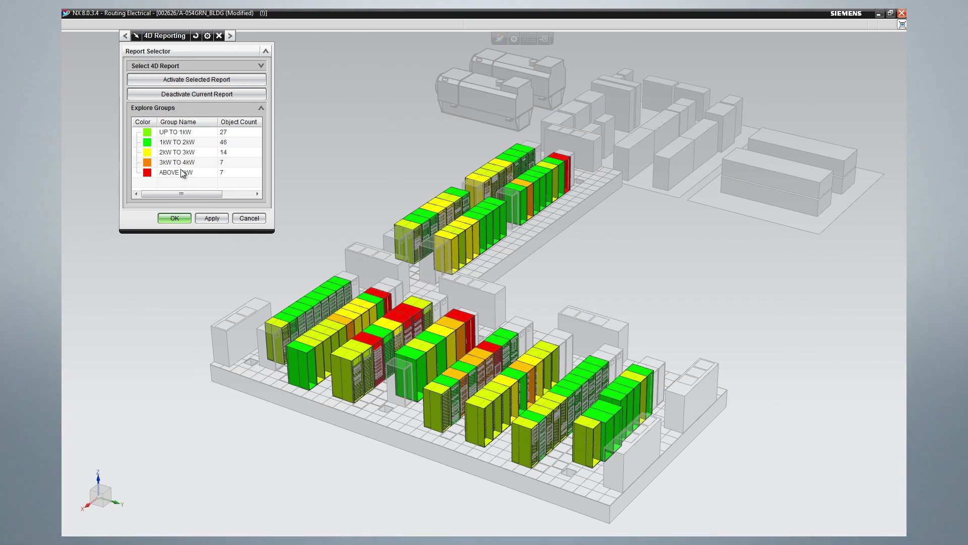
{"action": "left_click", "coordinate": [181, 134]}
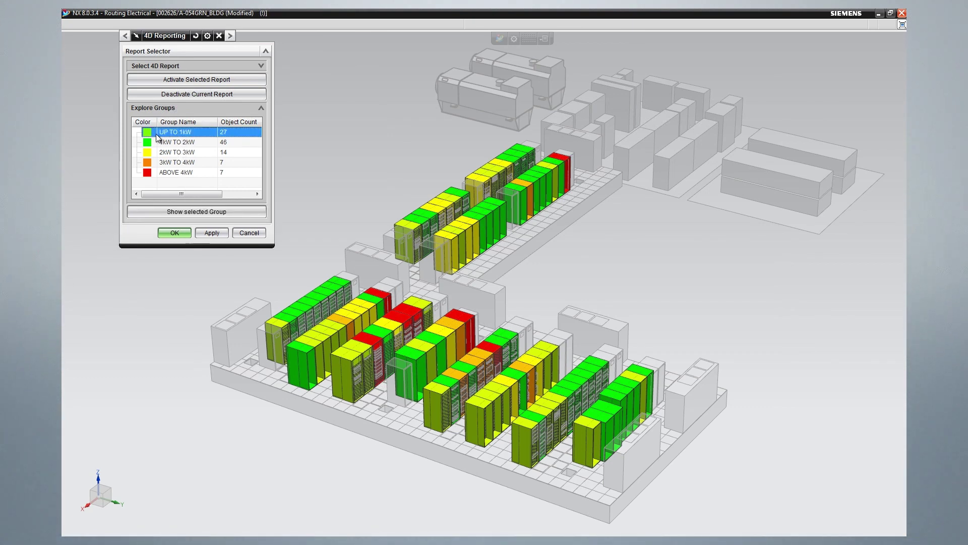
{"action": "left_click", "coordinate": [204, 215]}
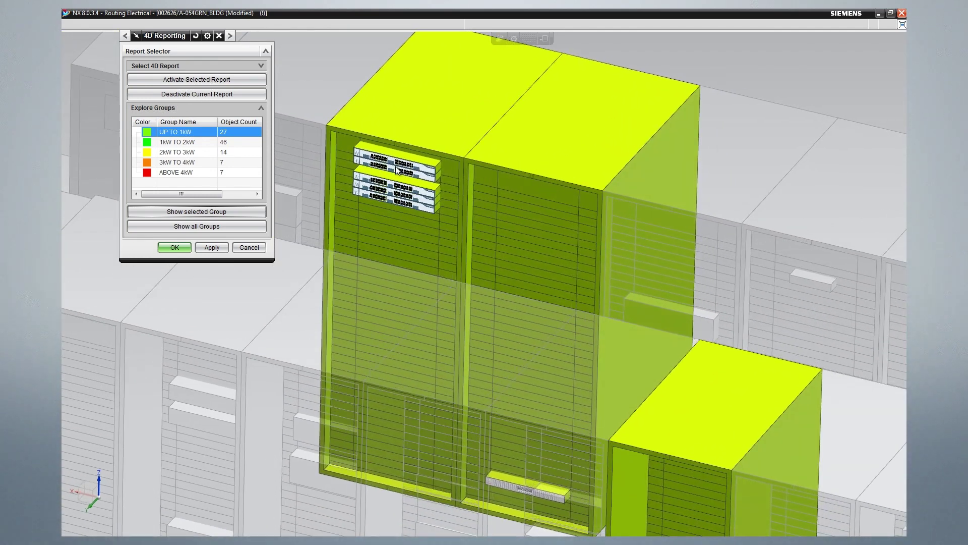
{"action": "left_click", "coordinate": [184, 247]}
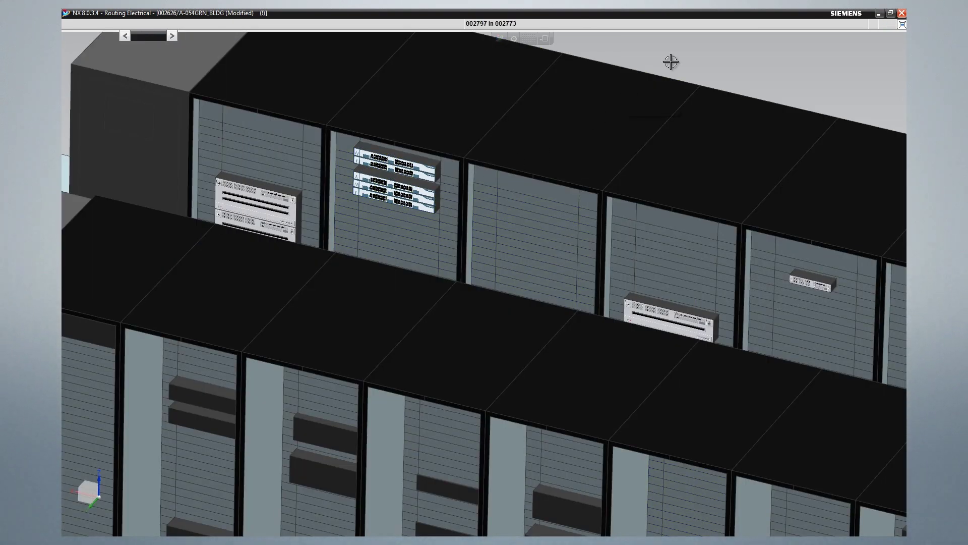
- Begin a new real physical IT server asset using FUJITSU model PRIMERGY RX300S4 with host ID 192.168.1.125
{"action": "left_click", "coordinate": [678, 22]}
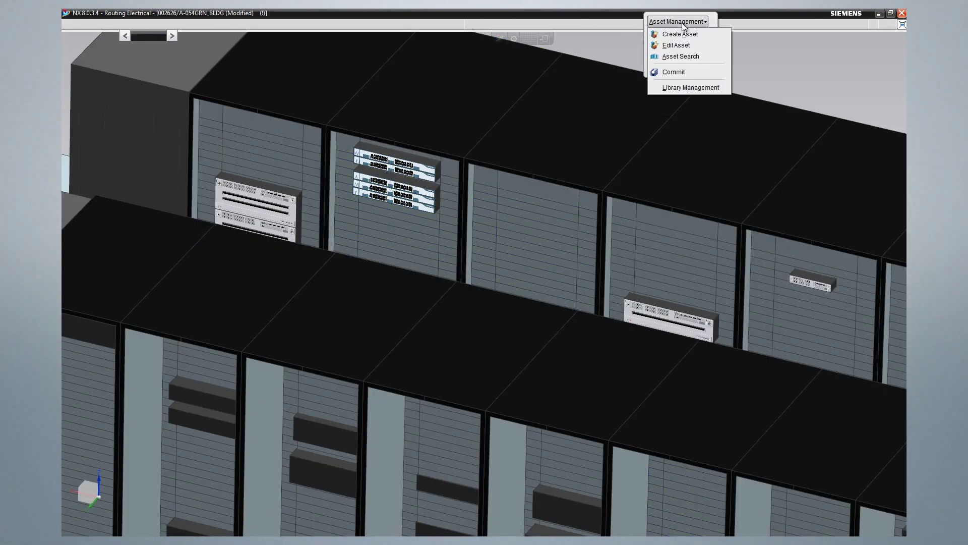
{"action": "left_click", "coordinate": [681, 35]}
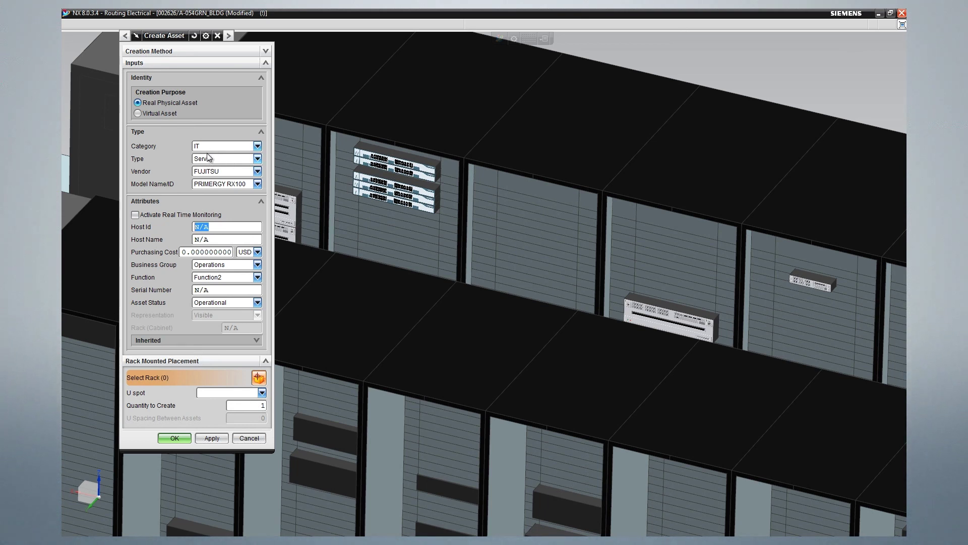
{"action": "left_click", "coordinate": [220, 185]}
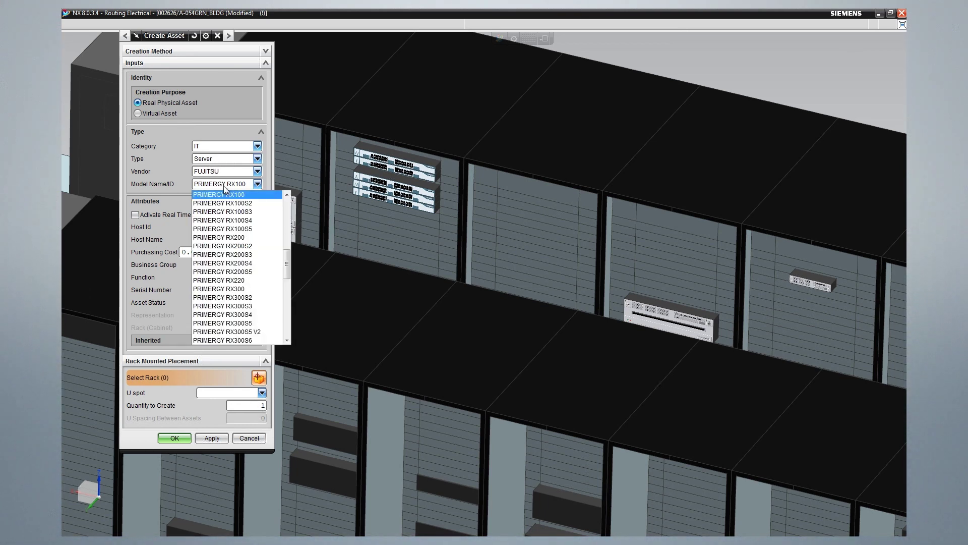
{"action": "scroll", "coordinate": [267, 288], "scroll_direction": "down", "scroll_amount": 1}
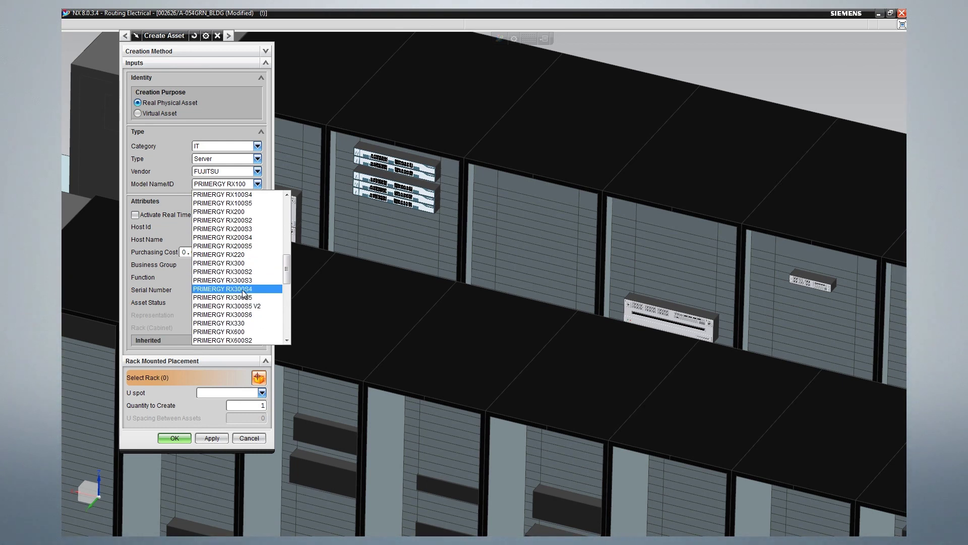
{"action": "left_click", "coordinate": [242, 289]}
{"action": "left_click", "coordinate": [224, 172]}
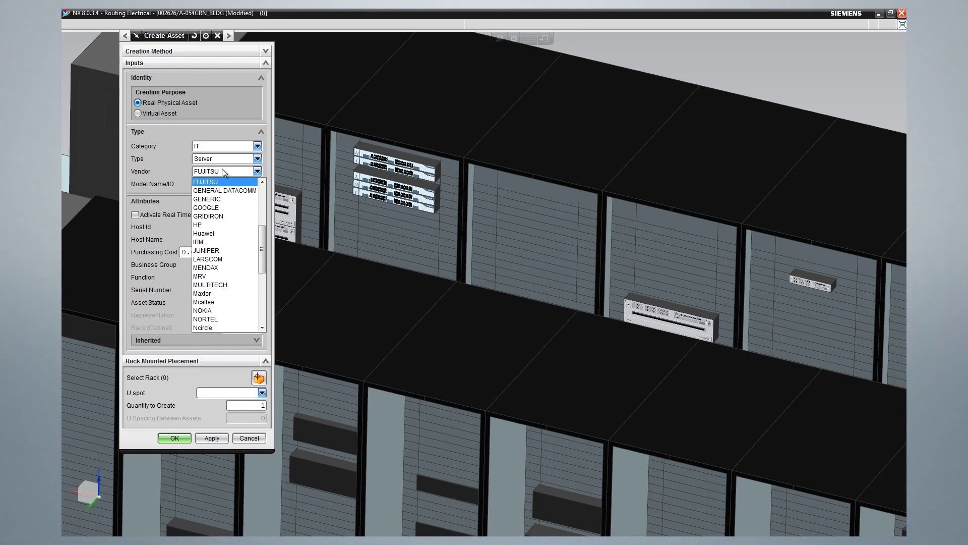
{"action": "left_click", "coordinate": [224, 172]}
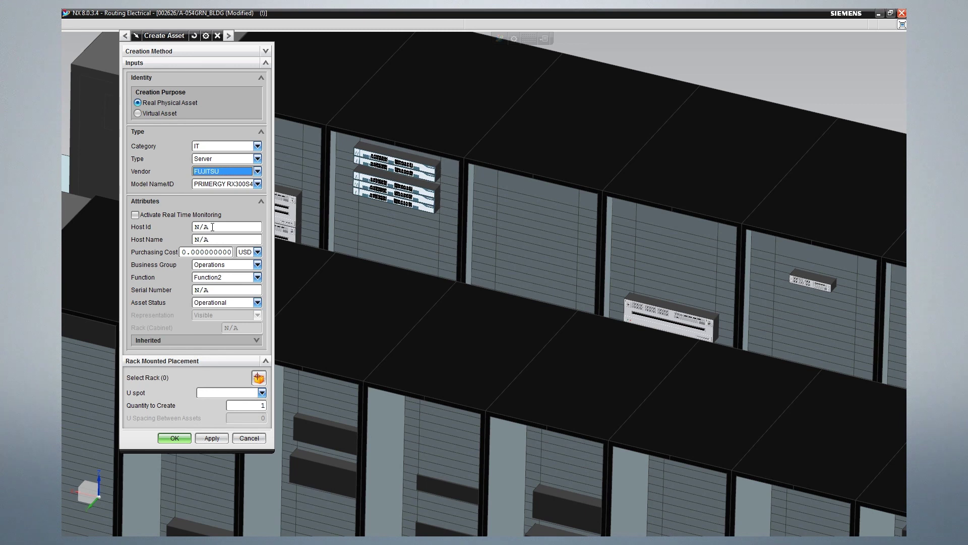
{"action": "left_click_drag", "start_coordinate": [212, 225], "coordinate": [192, 231]}
{"action": "type", "text": "192.168.1.126"}
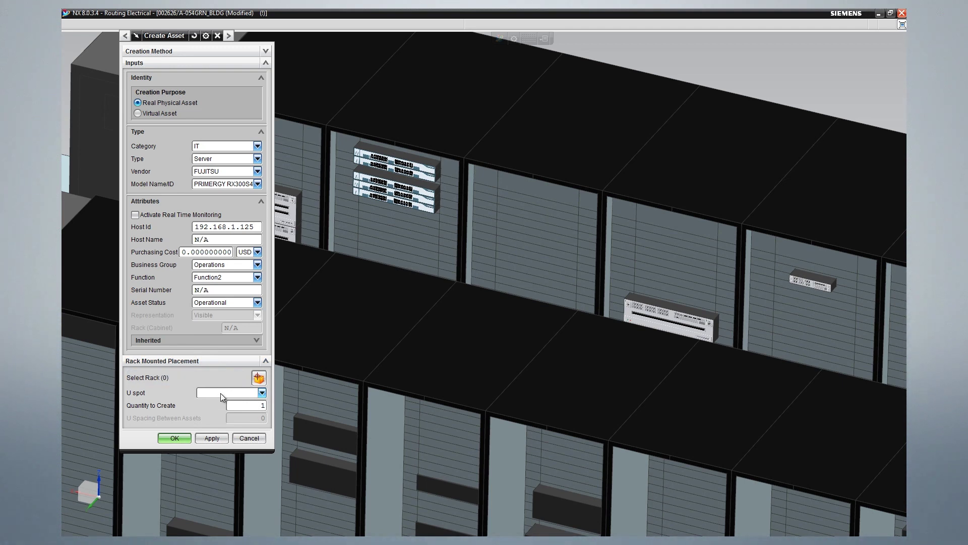
- Place the server in the rack beside the one holding the stacked servers, at U spot 37, and create it
{"action": "left_click", "coordinate": [201, 378]}
{"action": "left_click", "coordinate": [525, 256]}
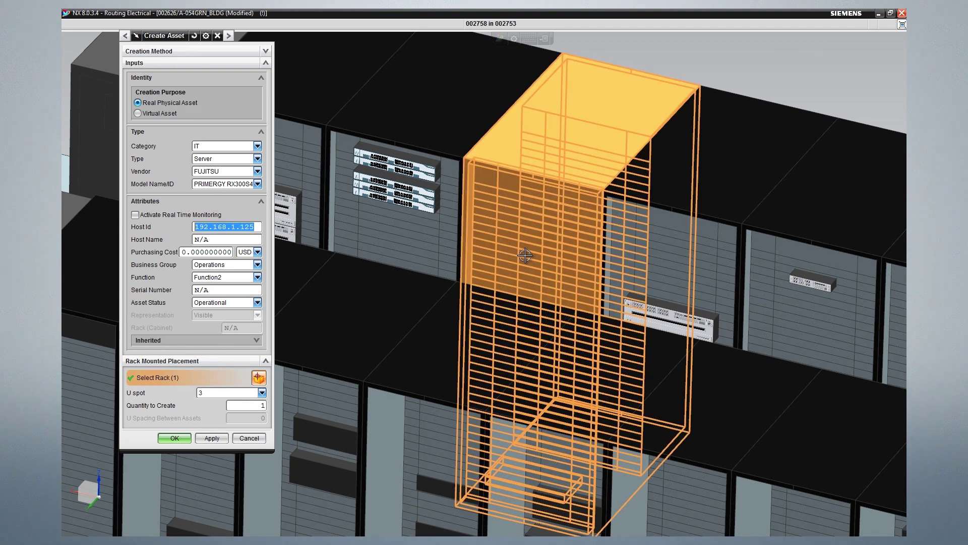
{"action": "left_click", "coordinate": [222, 392]}
{"action": "left_click_drag", "start_coordinate": [265, 295], "coordinate": [264, 362]}
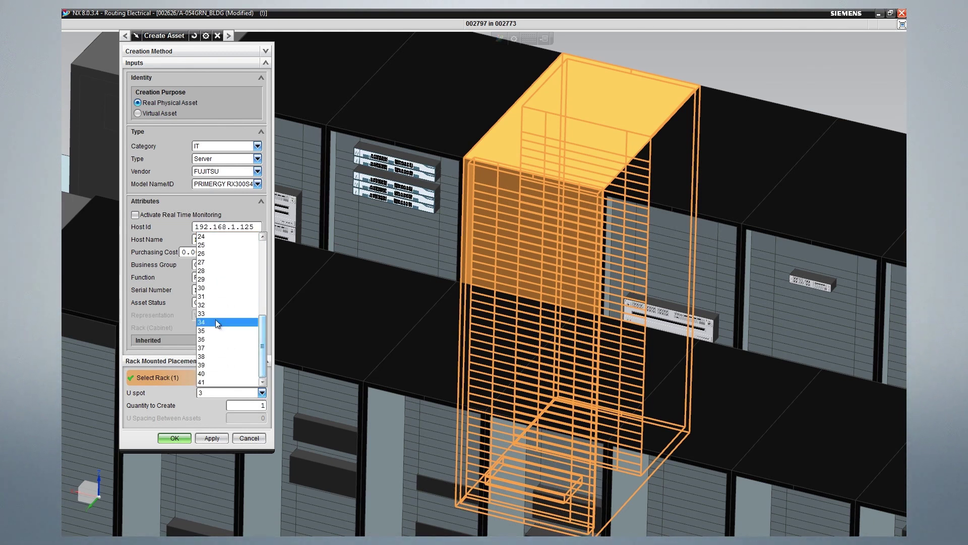
{"action": "left_click", "coordinate": [213, 348]}
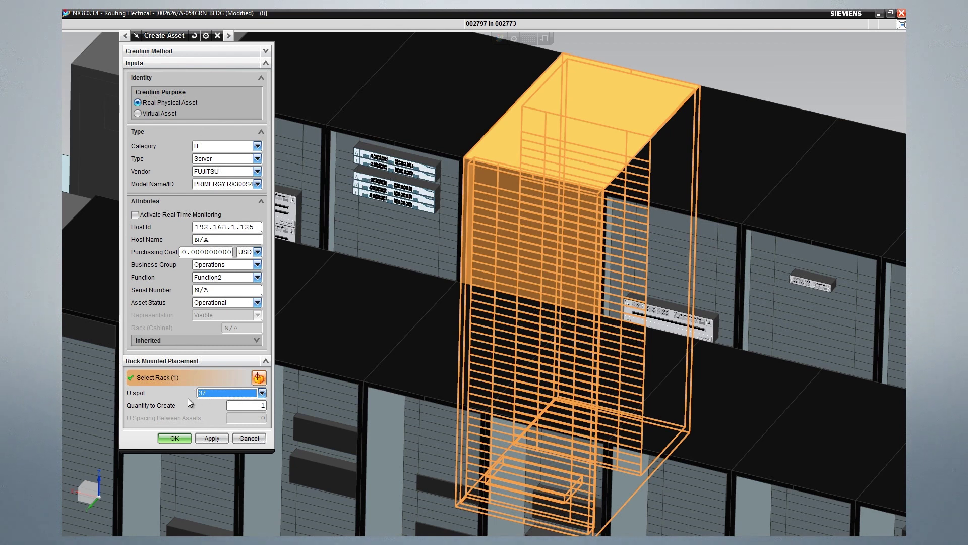
{"action": "left_click", "coordinate": [174, 438]}
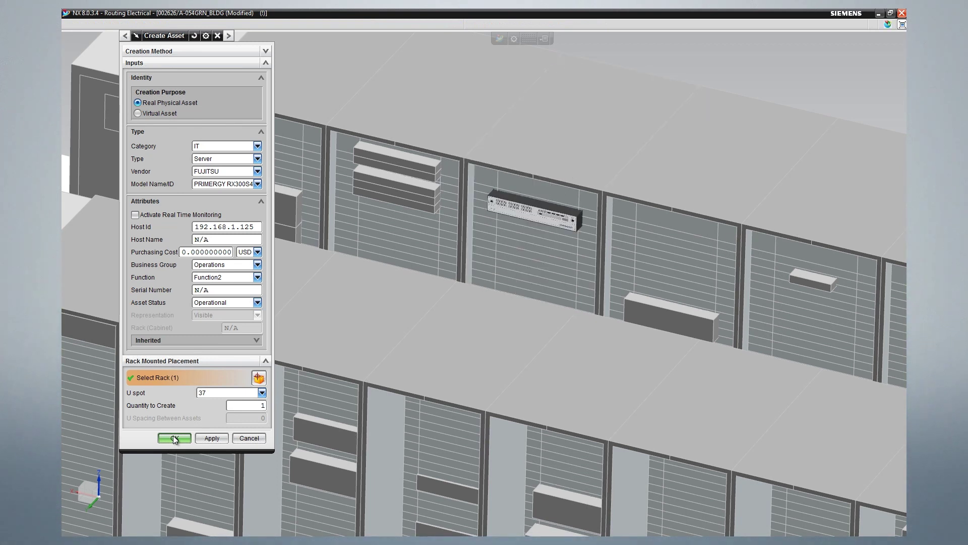
{"action": "left_click", "coordinate": [174, 437]}
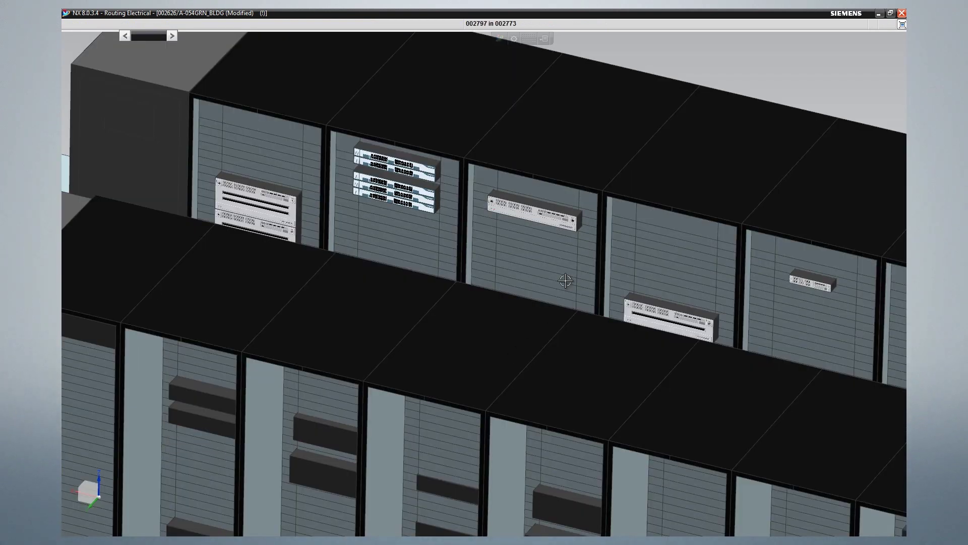
{"action": "scroll", "coordinate": [527, 213], "scroll_direction": "down", "scroll_amount": 10}
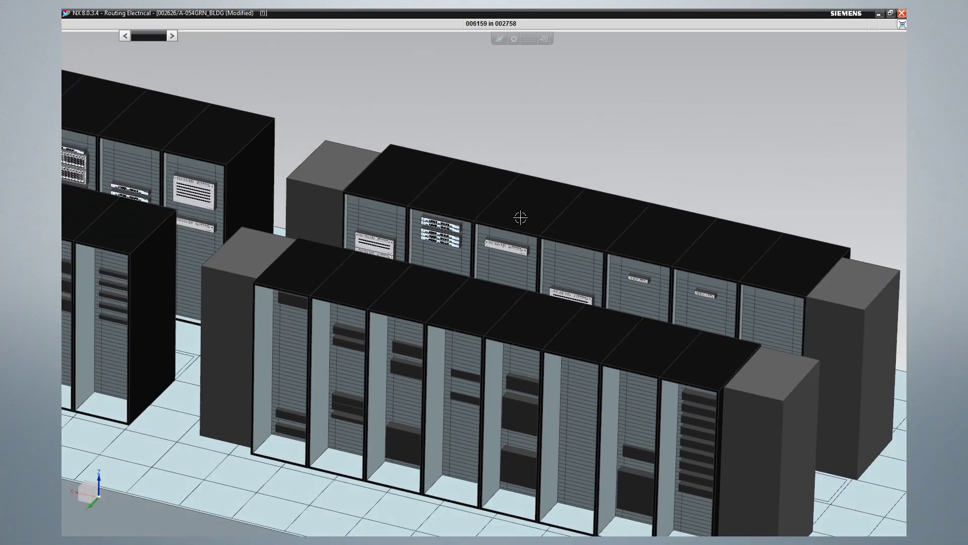
{"action": "scroll", "coordinate": [521, 217], "scroll_direction": "down", "scroll_amount": 8}
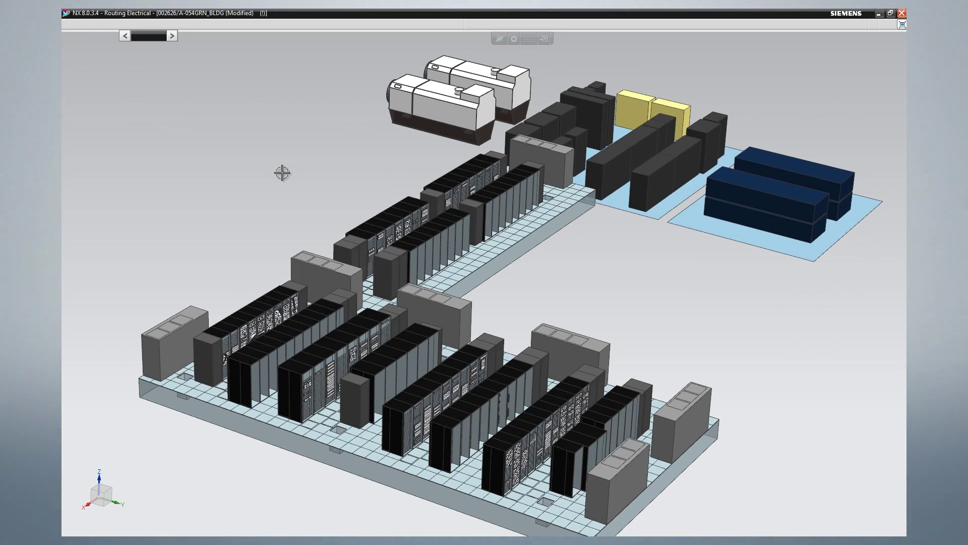
{"action": "scroll", "coordinate": [282, 173], "scroll_direction": "down", "scroll_amount": 3}
{"action": "middle_click_drag", "start_coordinate": [282, 173], "coordinate": [274, 164], "text": "shift"}
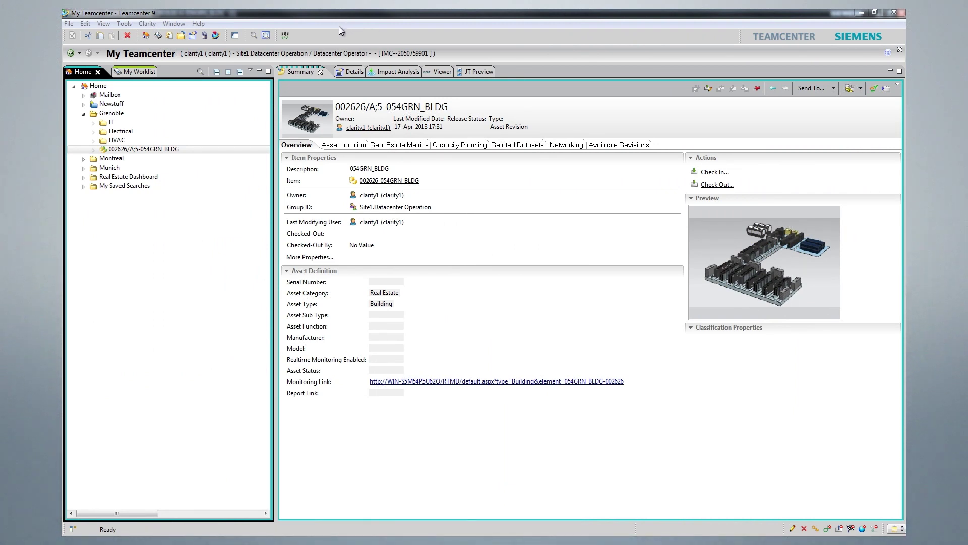
- In Teamcenter, open Datacenter Clarity Asset Discovery and scan the IP address range 192.168.1.121 to 192.168.1.126
{"action": "left_click", "coordinate": [286, 36]}
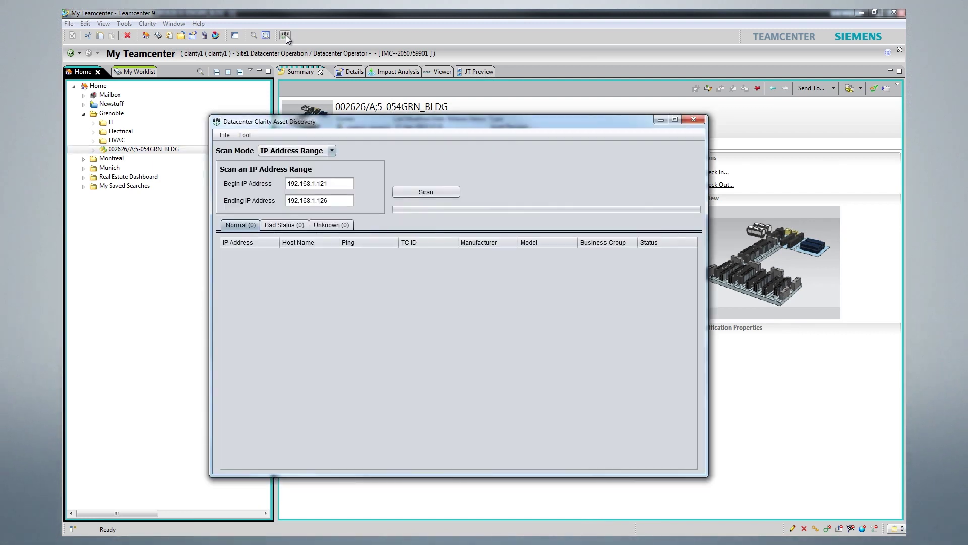
{"action": "left_click", "coordinate": [306, 152]}
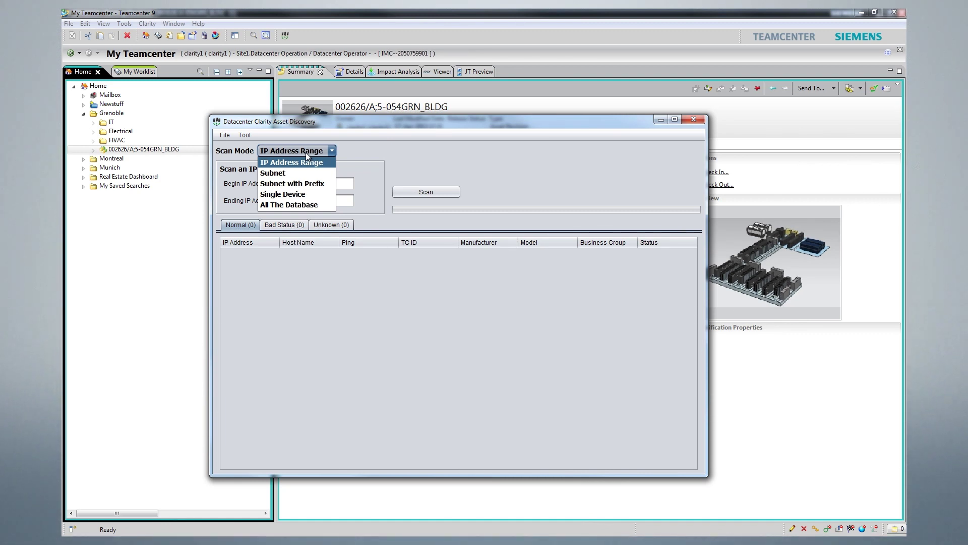
{"action": "left_click", "coordinate": [305, 154]}
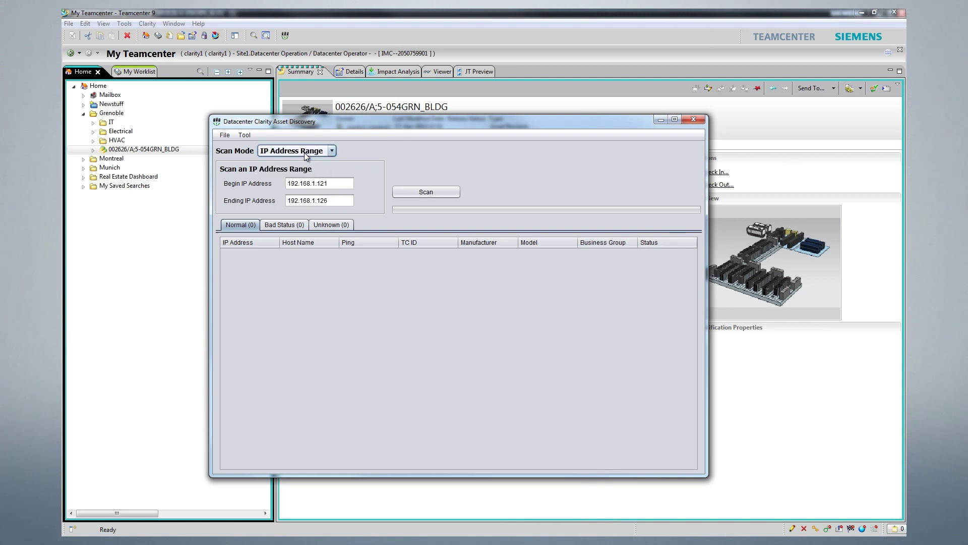
{"action": "left_click", "coordinate": [335, 185]}
{"action": "left_click", "coordinate": [300, 201]}
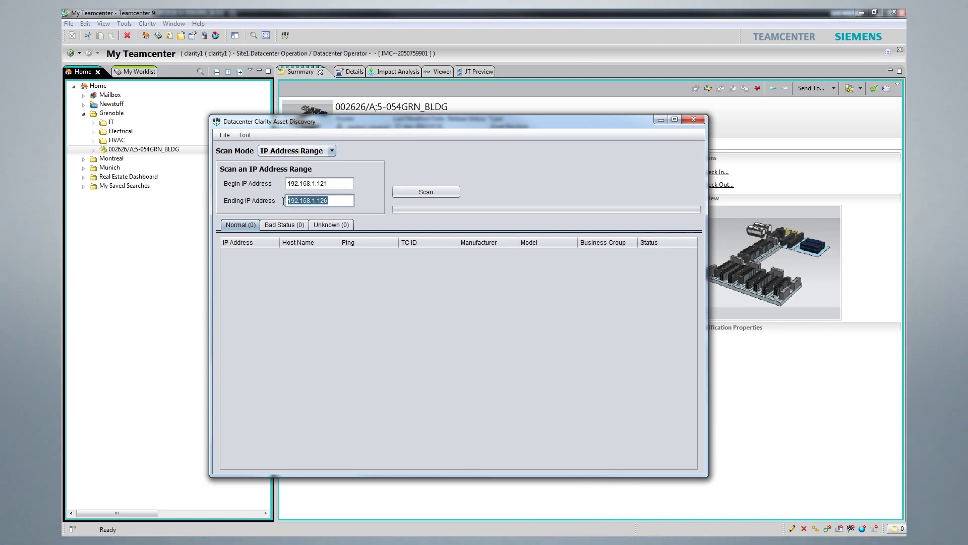
{"action": "left_click", "coordinate": [344, 202]}
{"action": "left_click", "coordinate": [433, 188]}
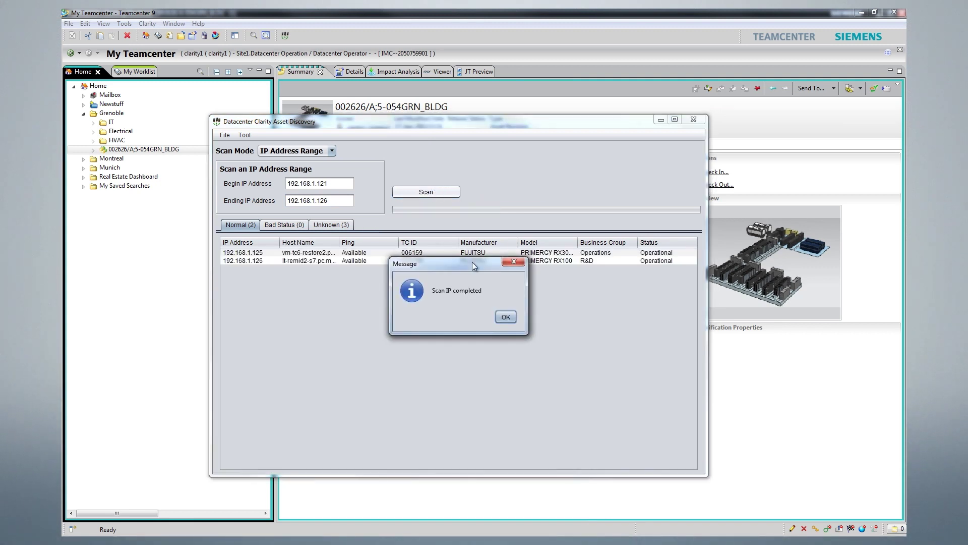
{"action": "left_click_drag", "start_coordinate": [467, 265], "coordinate": [435, 284]}
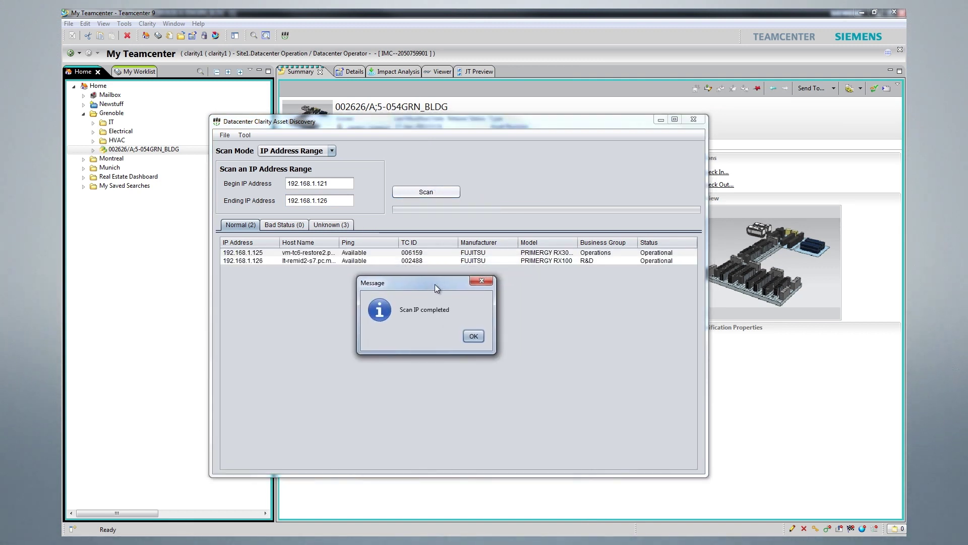
{"action": "left_click", "coordinate": [477, 334]}
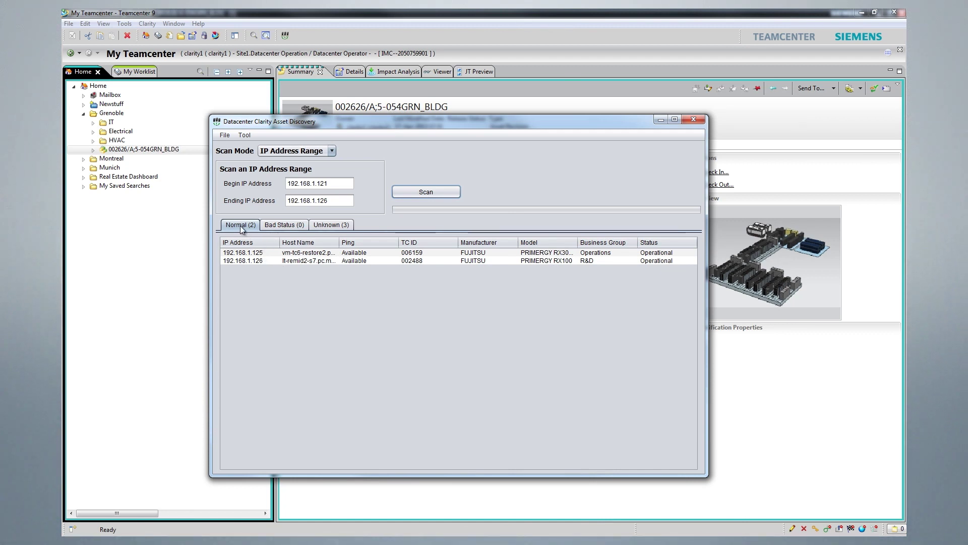
- Examine the details of the 192.168.1.125 and 192.168.1.126 devices among the normal scan results
{"action": "left_click", "coordinate": [251, 253]}
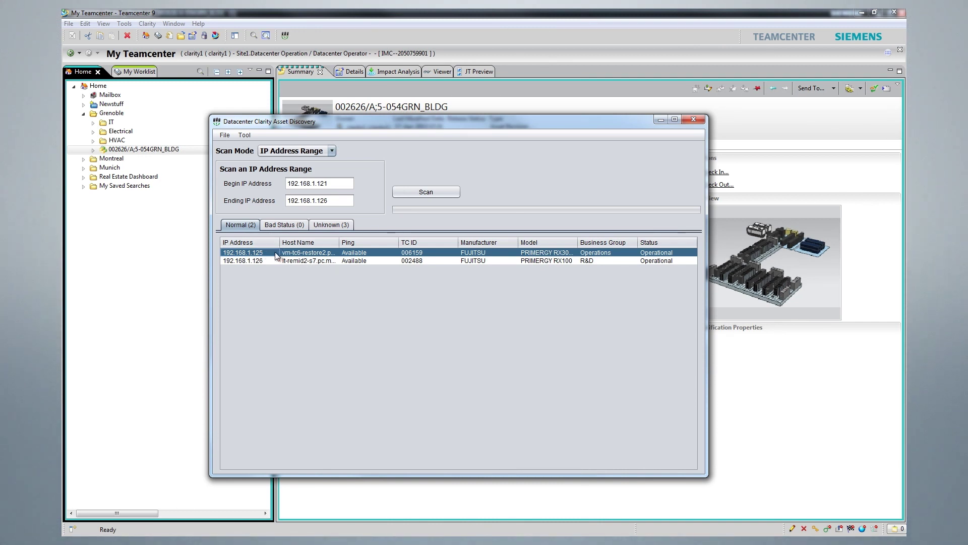
{"action": "left_click", "coordinate": [323, 260]}
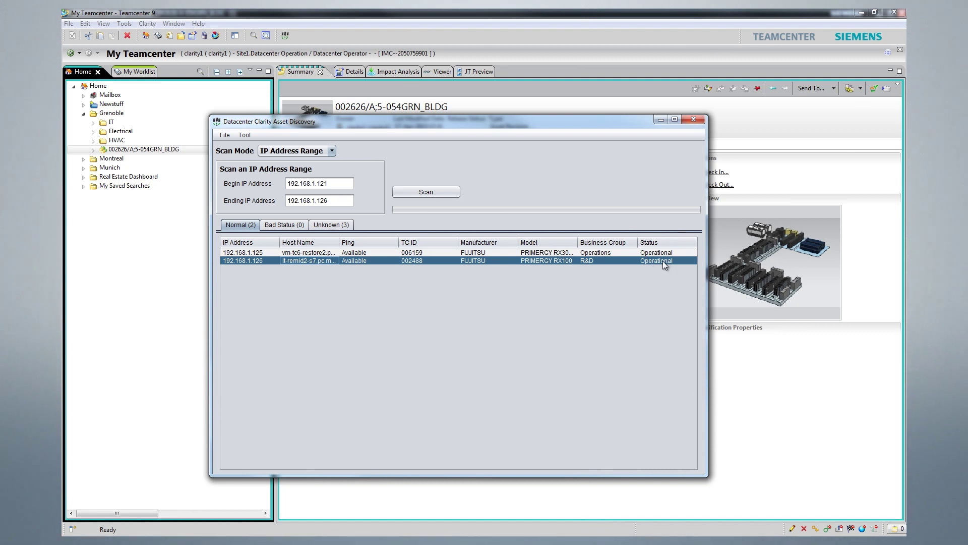
{"action": "left_click", "coordinate": [255, 253]}
{"action": "left_click", "coordinate": [256, 259]}
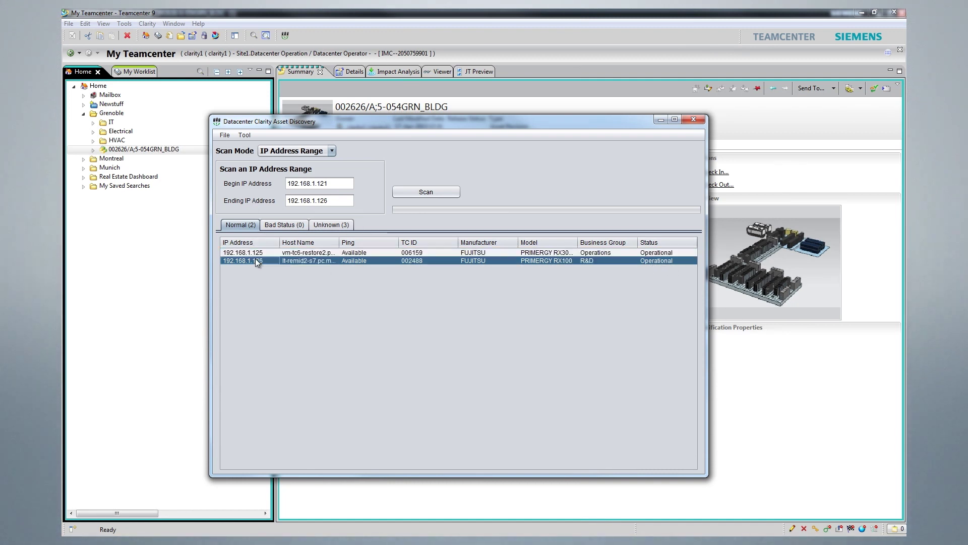
- List the unknown devices from the scan and select 192.168.1.121 through 192.168.1.123
{"action": "left_click", "coordinate": [328, 225]}
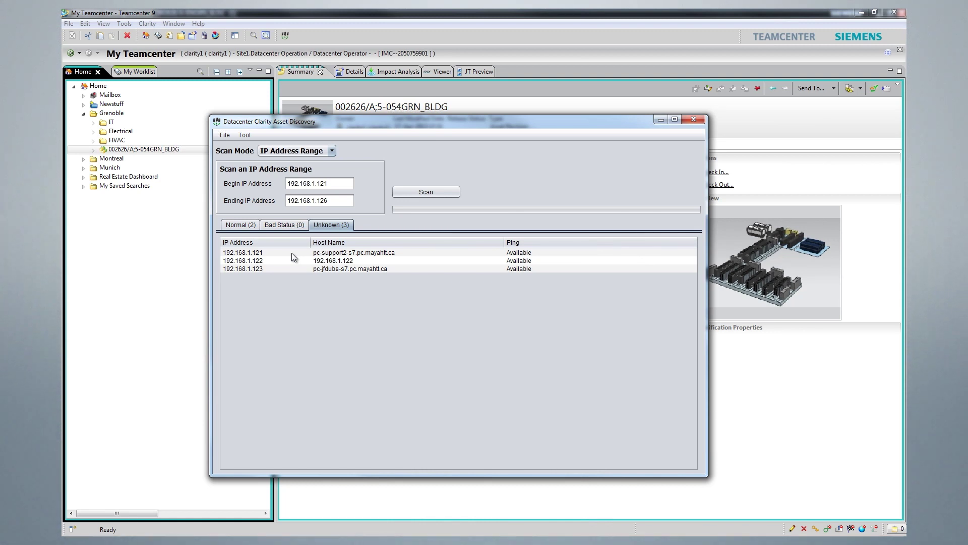
{"action": "left_click", "coordinate": [277, 250]}
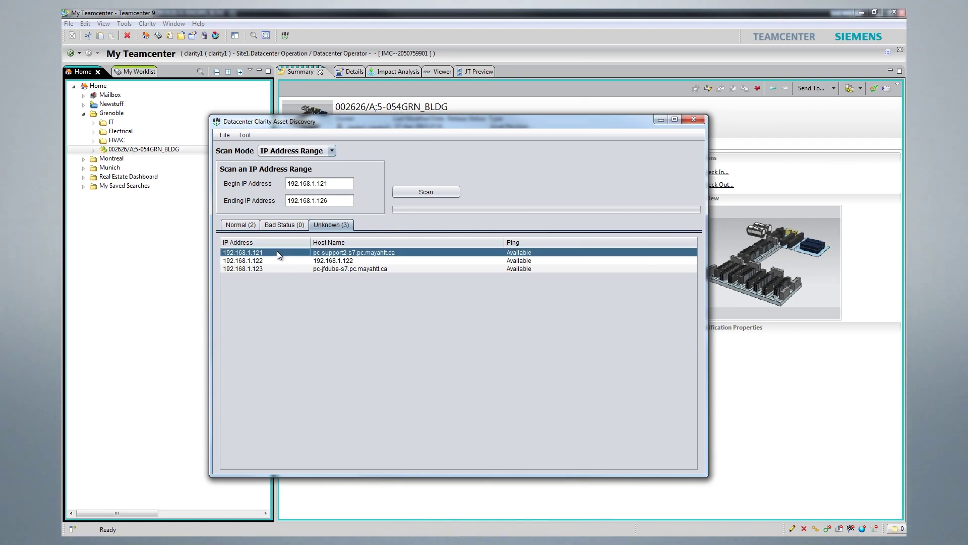
{"action": "left_click", "coordinate": [275, 268], "text": "shift"}
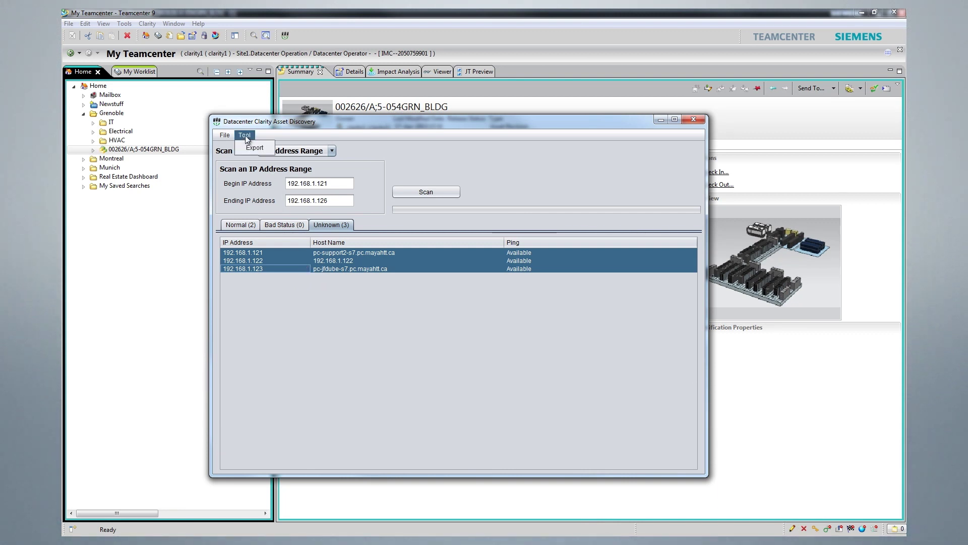
- Review the Asset Discovery Export Tool's HTML report and CSV options and close it without exporting
{"action": "left_click", "coordinate": [254, 149]}
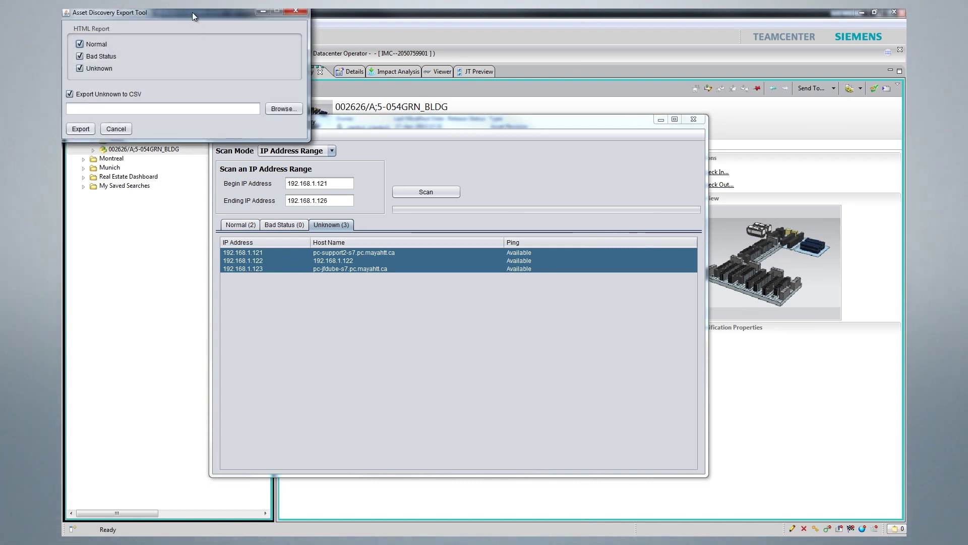
{"action": "left_click_drag", "start_coordinate": [192, 12], "coordinate": [274, 160]}
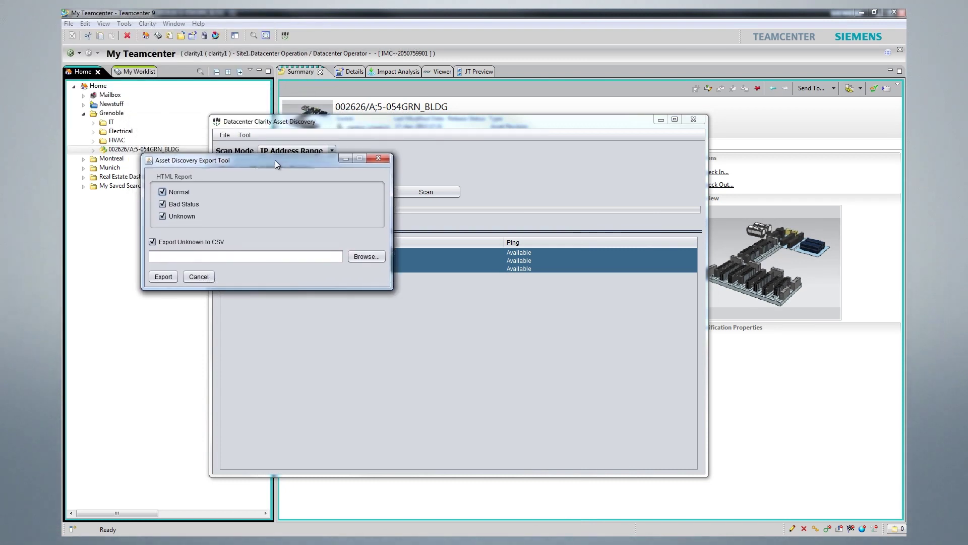
{"action": "left_click", "coordinate": [197, 275]}
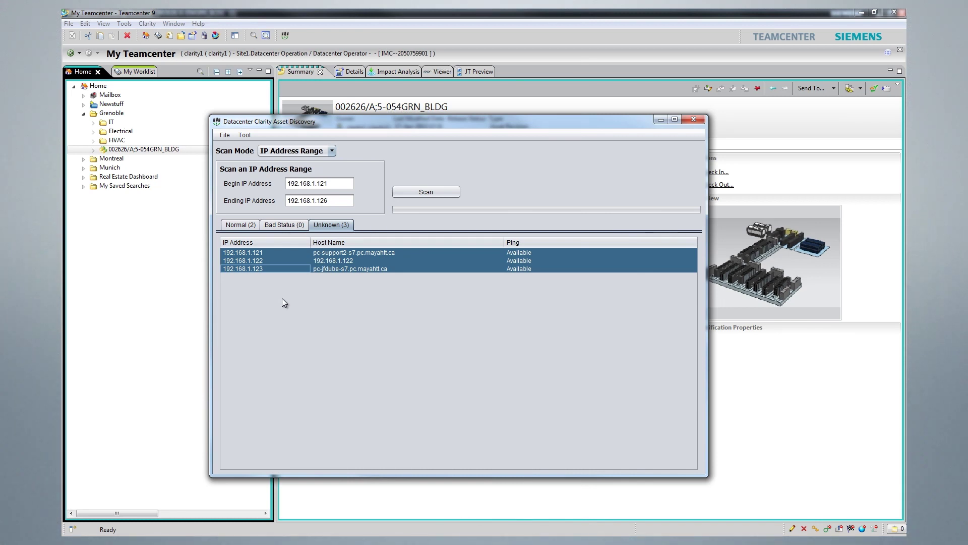
- Close Asset Discovery, switch to NX and start editing the KVM switch asset mounted in the second rack of the row
{"action": "left_click", "coordinate": [695, 118]}
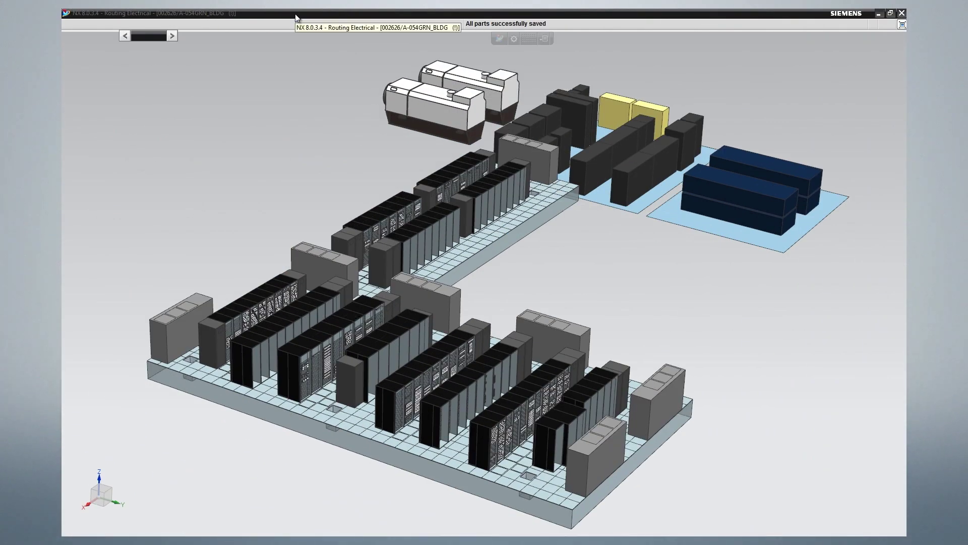
{"action": "left_click", "coordinate": [227, 143]}
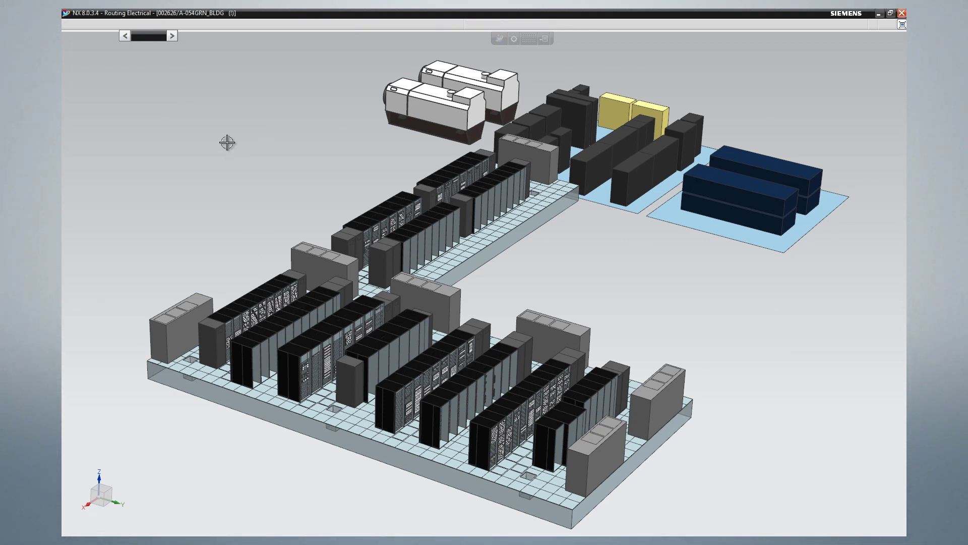
{"action": "right_click", "coordinate": [229, 146]}
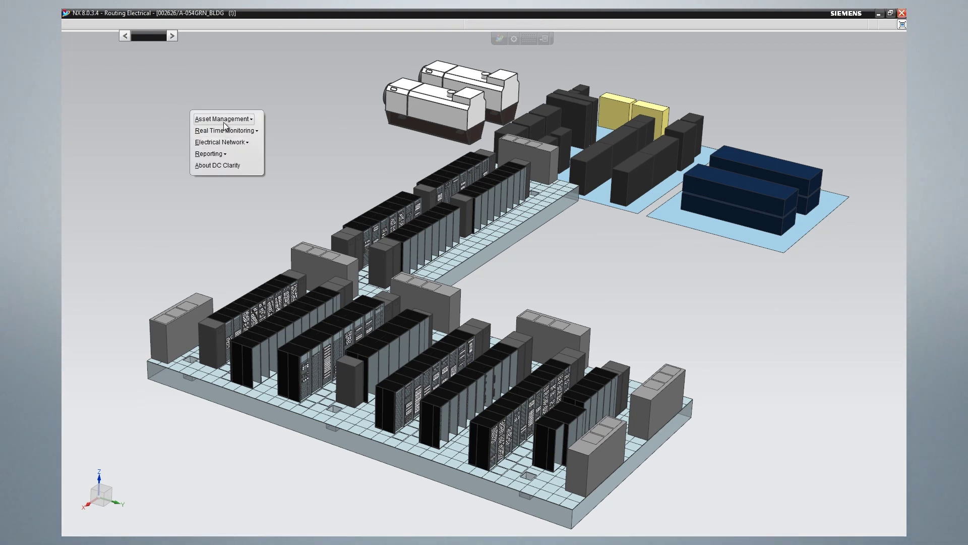
{"action": "left_click", "coordinate": [224, 123]}
{"action": "left_click", "coordinate": [224, 139]}
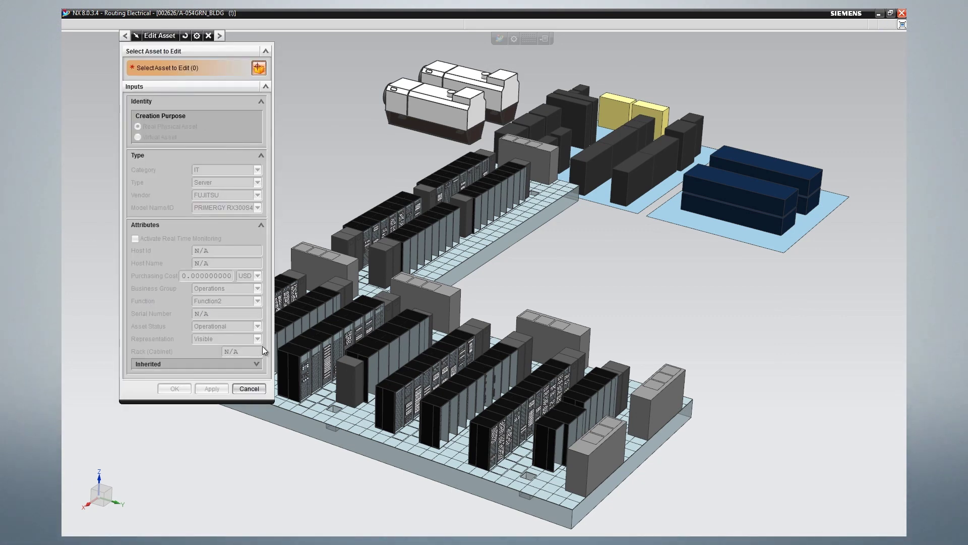
{"action": "scroll", "coordinate": [277, 191], "scroll_direction": "up", "scroll_amount": 5}
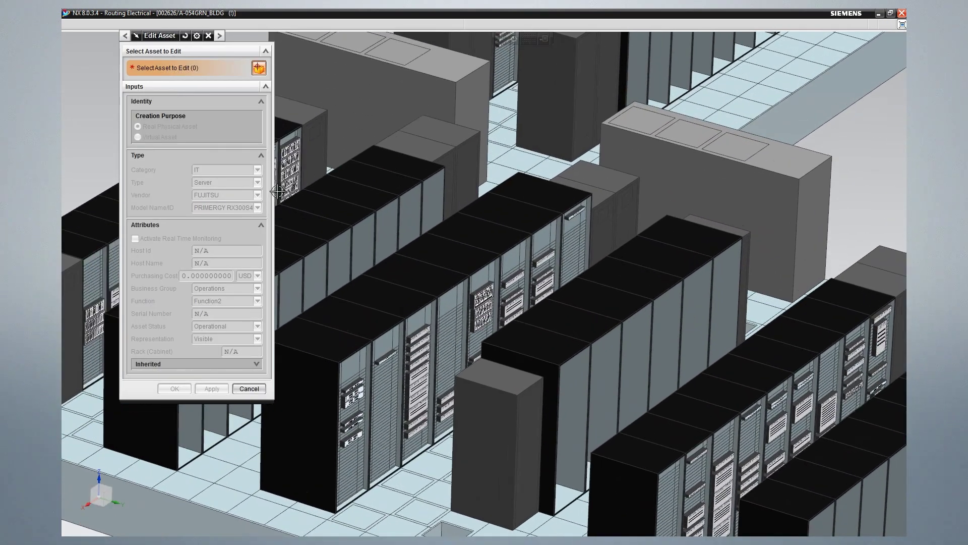
{"action": "scroll", "coordinate": [277, 192], "scroll_direction": "up", "scroll_amount": 5}
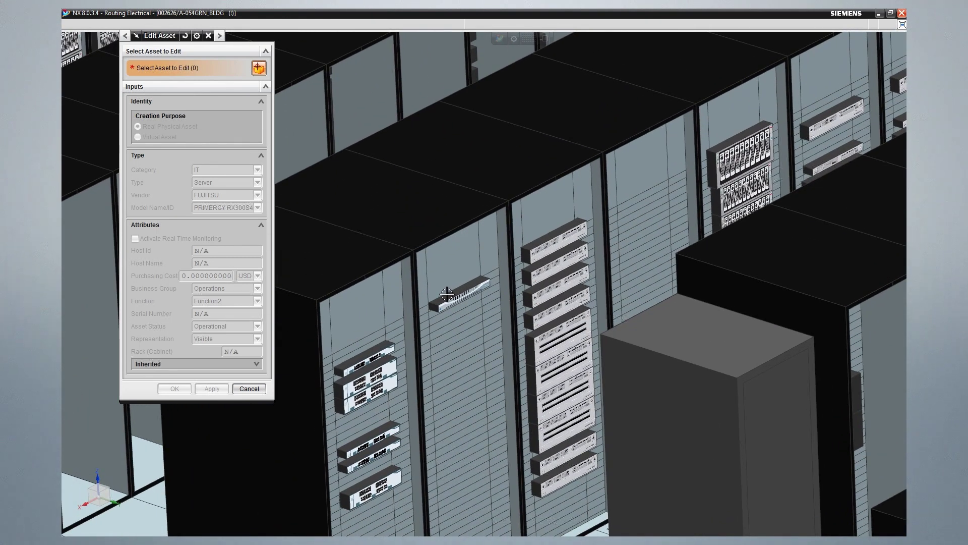
{"action": "left_click", "coordinate": [447, 294]}
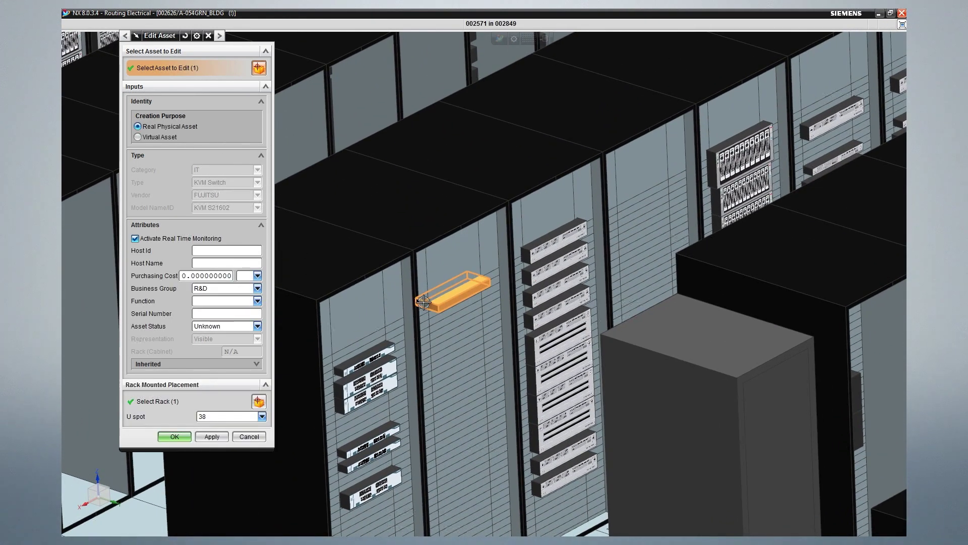
- Move the KVM switch to U spot 38 of the fourth rack in the row and set its asset status to Operational
{"action": "left_click", "coordinate": [167, 405]}
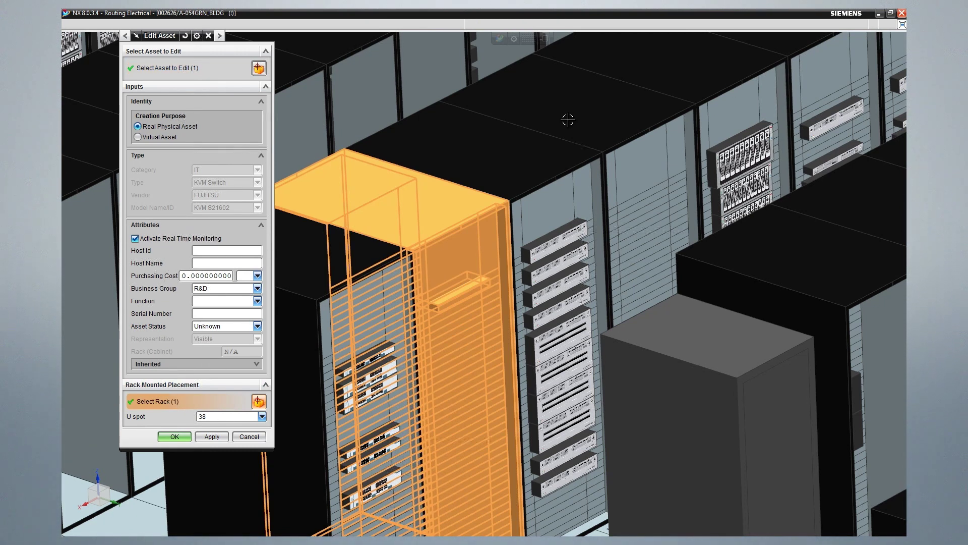
{"action": "left_click", "coordinate": [584, 113]}
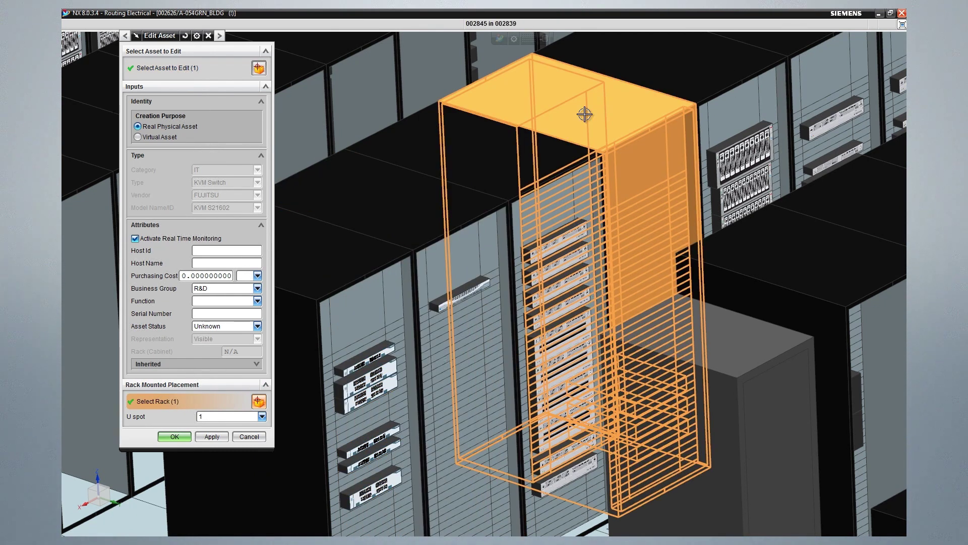
{"action": "left_click", "coordinate": [220, 417]}
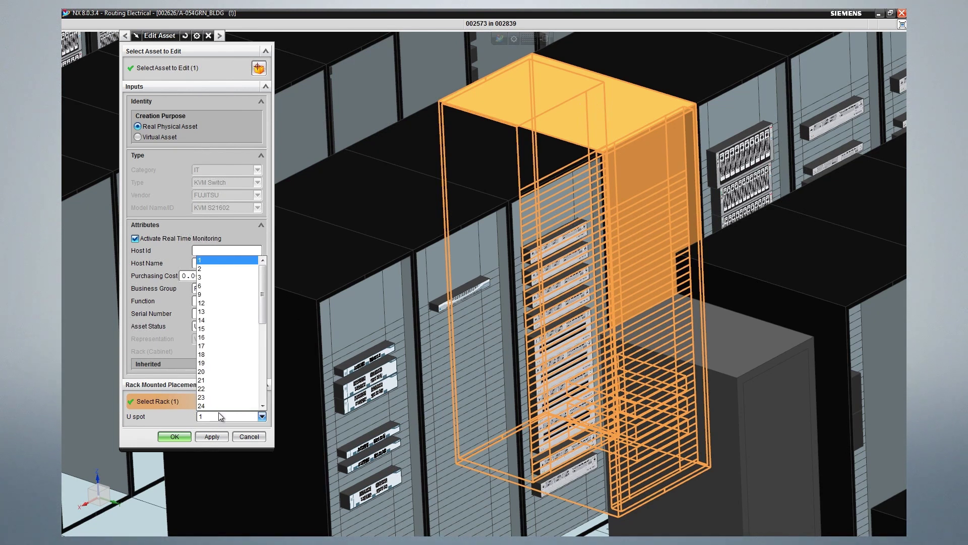
{"action": "left_click_drag", "start_coordinate": [262, 310], "coordinate": [264, 396]}
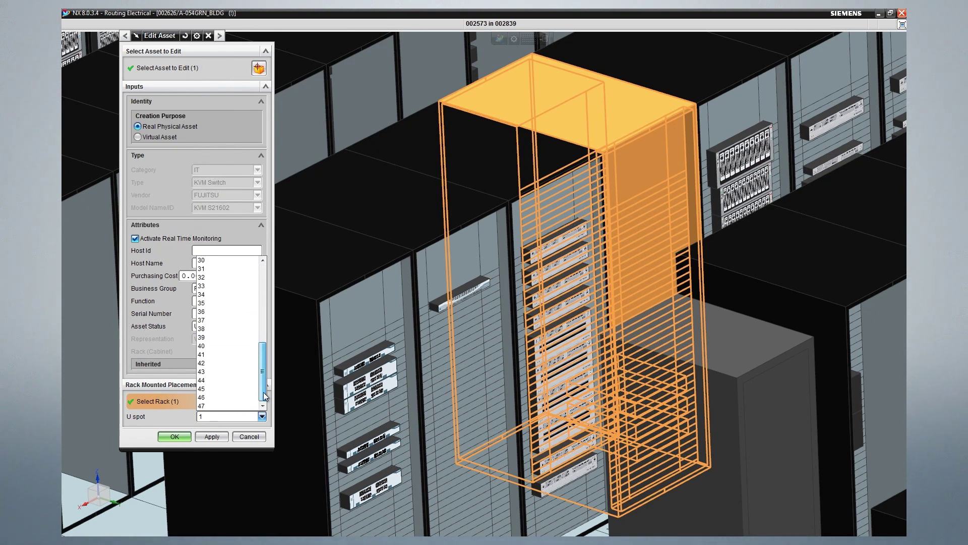
{"action": "left_click", "coordinate": [219, 328]}
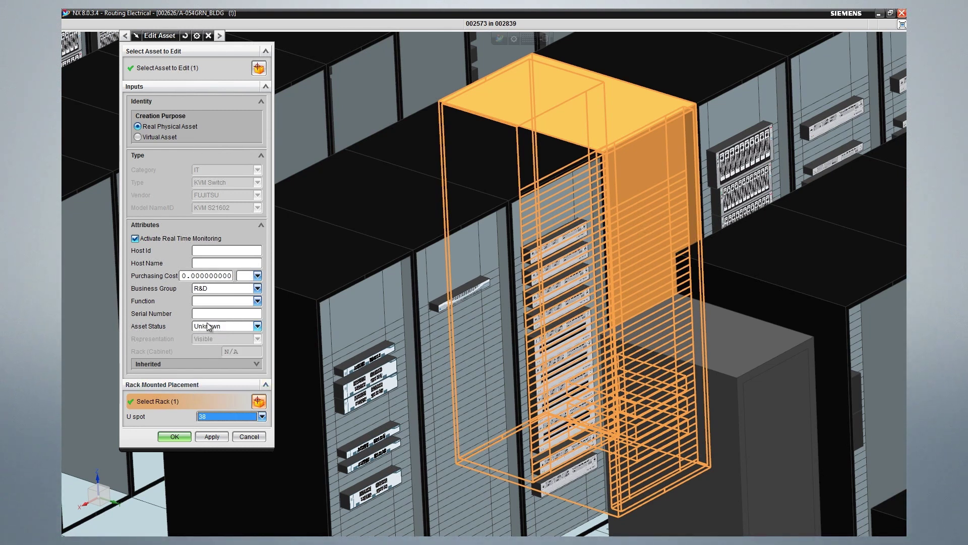
{"action": "left_click", "coordinate": [208, 327]}
{"action": "left_click", "coordinate": [209, 337]}
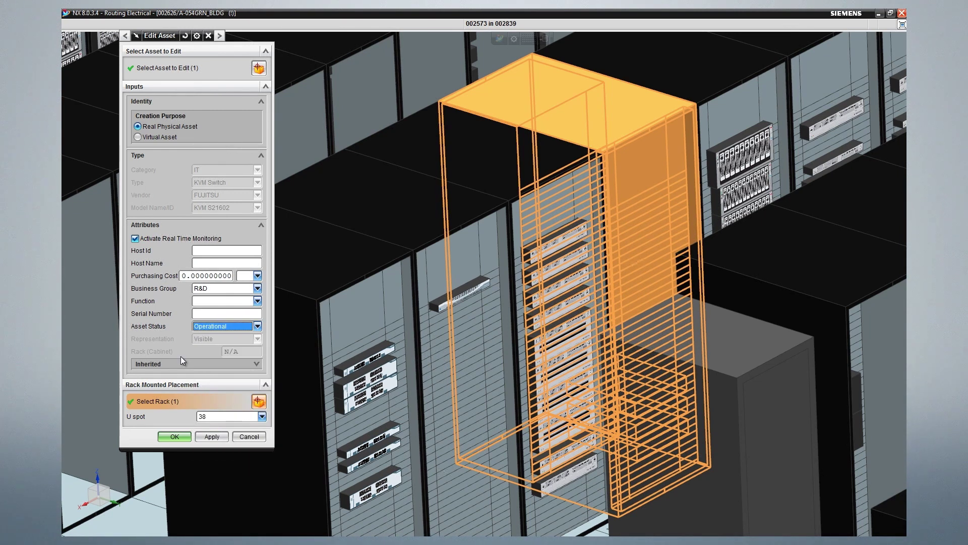
{"action": "left_click", "coordinate": [181, 437]}
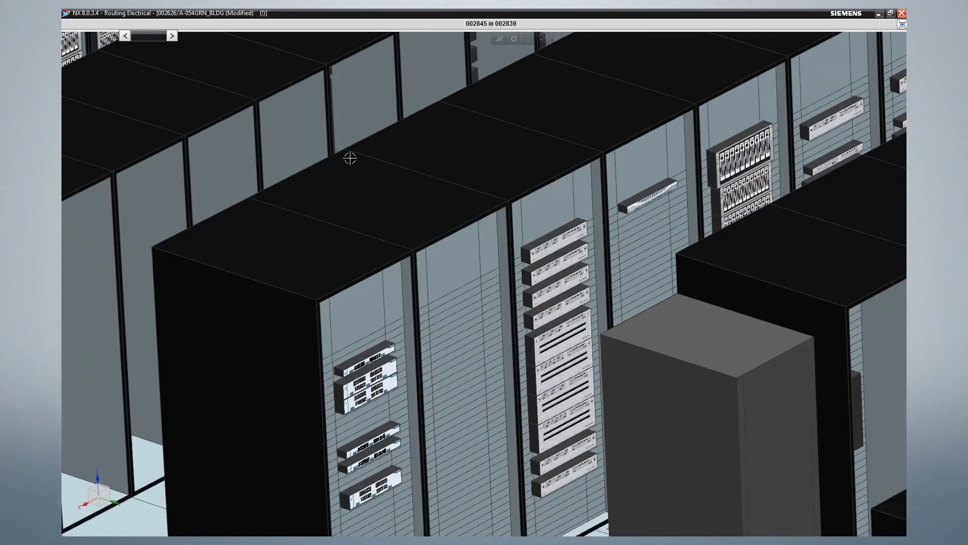
- Open Electrical Connections with an enlarged dialog and trace the network of the dark cabinet at the near end of the rear room's rack row
{"action": "scroll", "coordinate": [350, 158], "scroll_direction": "down", "scroll_amount": 12}
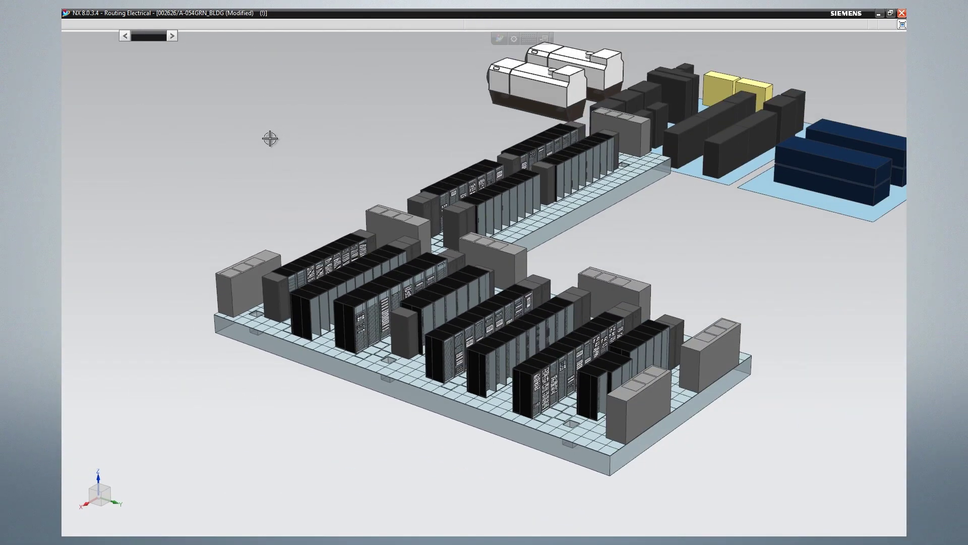
{"action": "middle_click_drag", "start_coordinate": [270, 139], "coordinate": [234, 158], "text": "shift"}
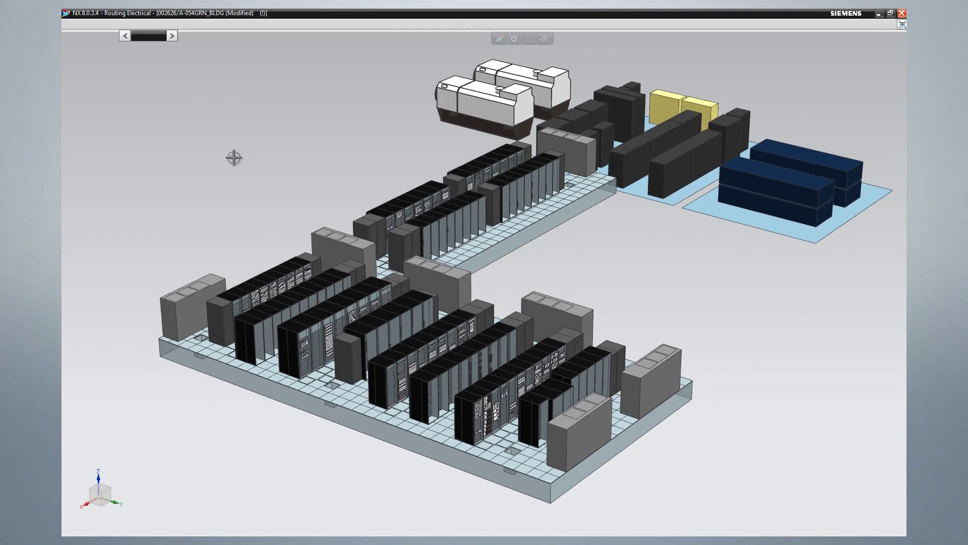
{"action": "right_click", "coordinate": [234, 157]}
{"action": "left_click", "coordinate": [179, 156]}
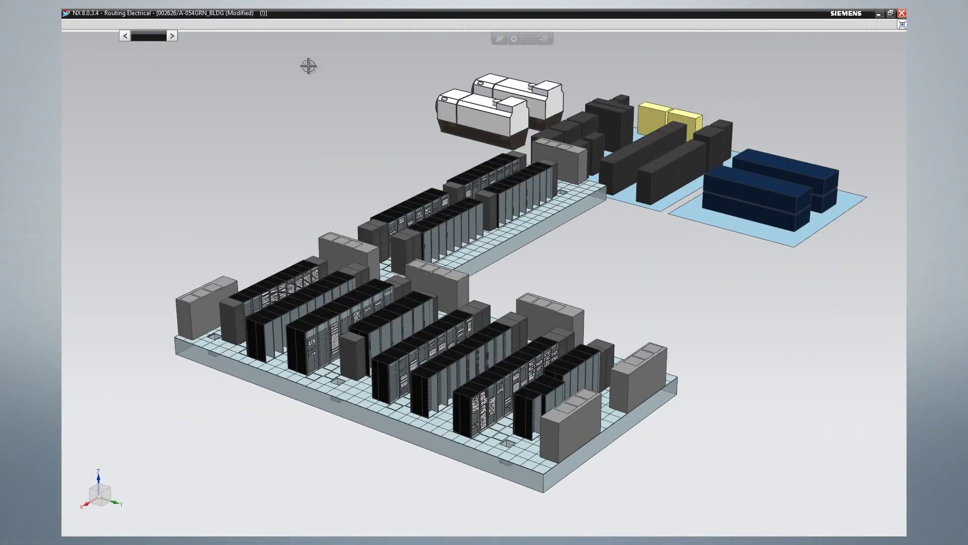
{"action": "right_click", "coordinate": [276, 103]}
{"action": "left_click", "coordinate": [277, 103]}
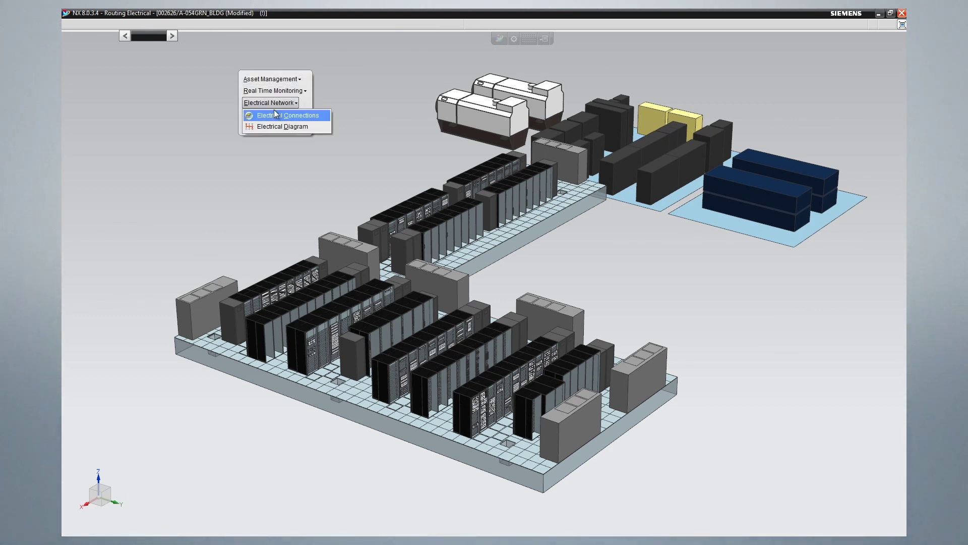
{"action": "left_click", "coordinate": [276, 114]}
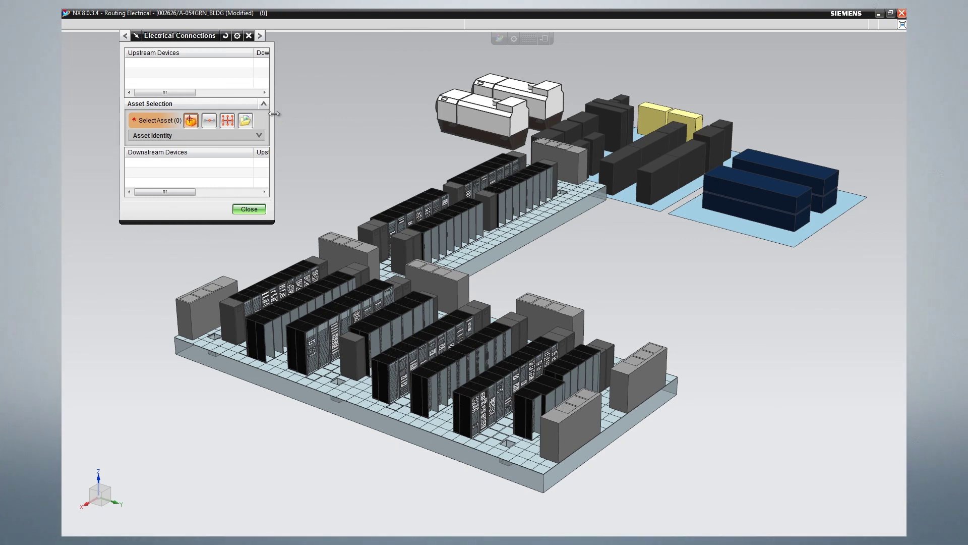
{"action": "left_click_drag", "start_coordinate": [210, 224], "coordinate": [210, 389]}
{"action": "left_click", "coordinate": [407, 244]}
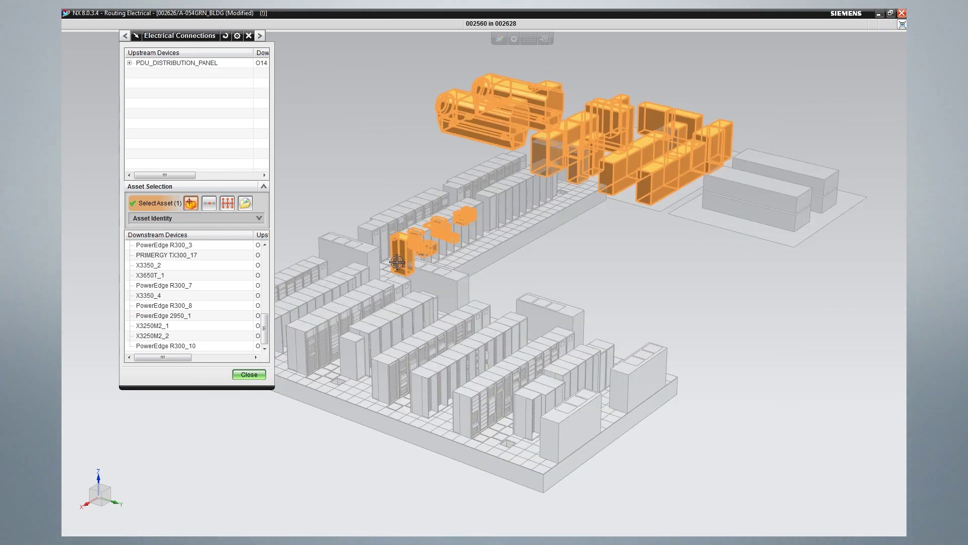
- Trace the electrical connections of the neighbouring end-of-row cabinet in the rear room and of one in the large front room
{"action": "middle_click_drag", "start_coordinate": [350, 195], "coordinate": [370, 259]}
{"action": "scroll", "coordinate": [350, 194], "scroll_direction": "up", "scroll_amount": 4}
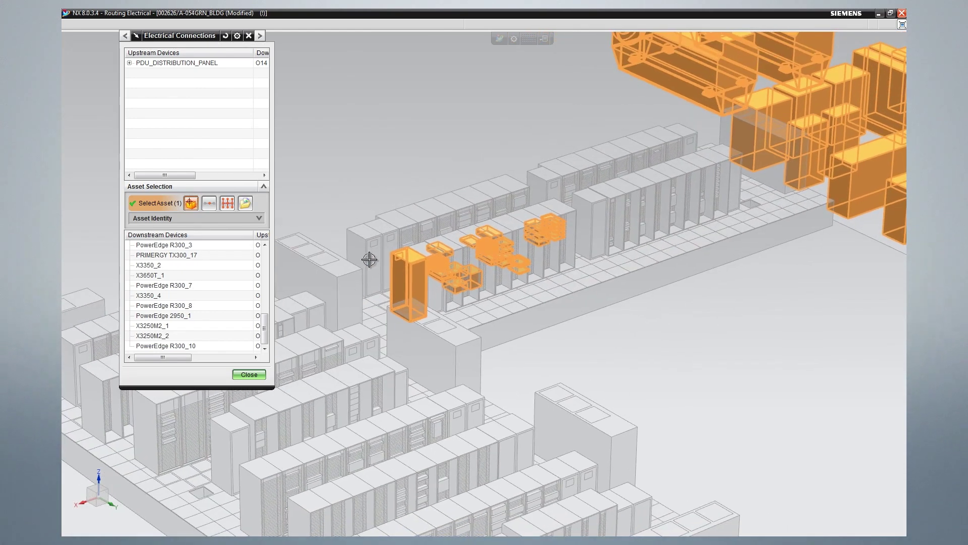
{"action": "left_click", "coordinate": [369, 258]}
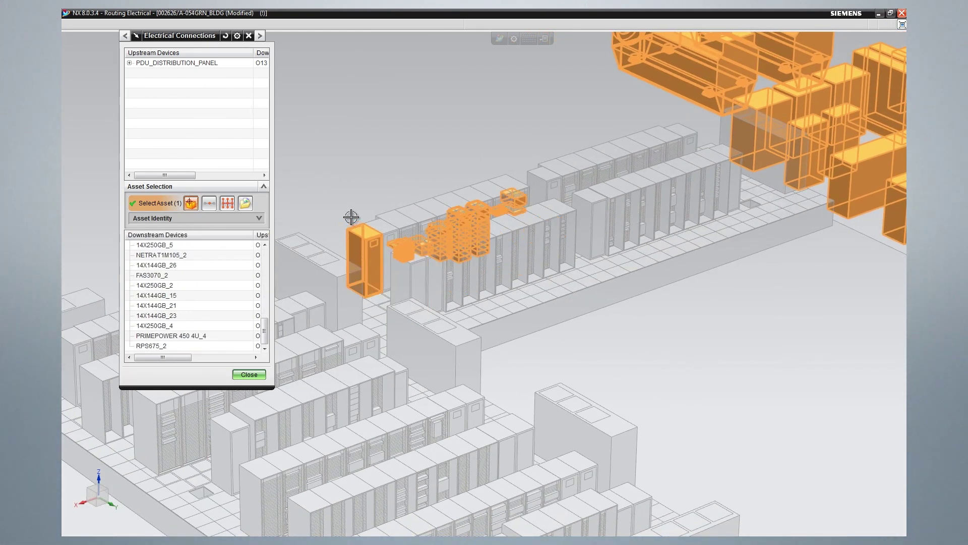
{"action": "scroll", "coordinate": [352, 216], "scroll_direction": "down", "scroll_amount": 3}
{"action": "middle_click_drag", "start_coordinate": [352, 214], "coordinate": [599, 323]}
{"action": "left_click", "coordinate": [577, 340]}
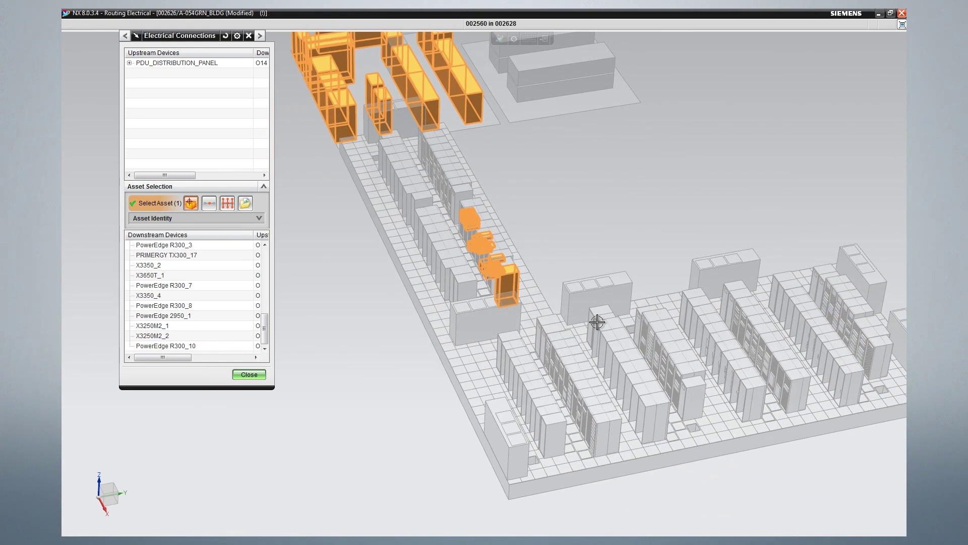
{"action": "left_click", "coordinate": [597, 319]}
{"action": "left_click", "coordinate": [687, 391]}
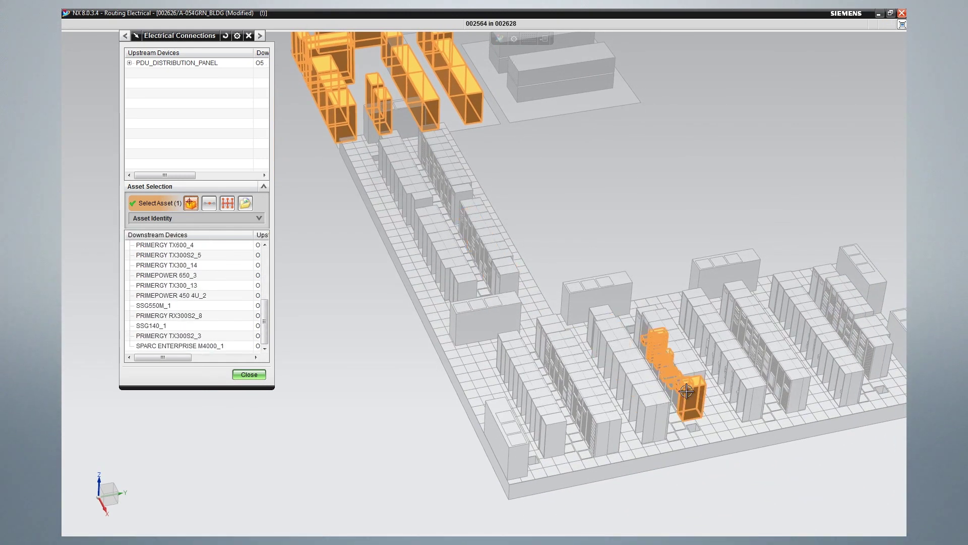
{"action": "middle_click_drag", "start_coordinate": [686, 390], "coordinate": [686, 391]}
{"action": "key", "text": "Home"}
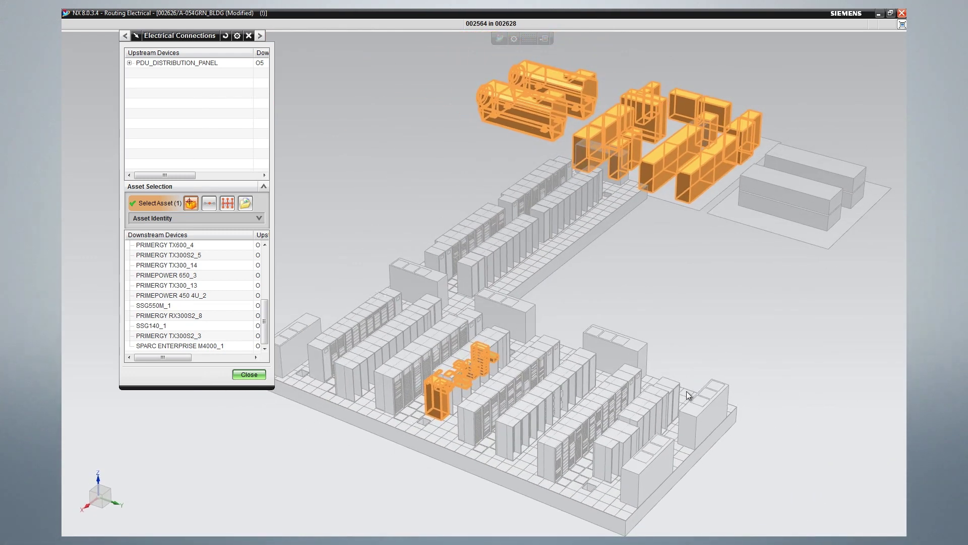
- Expand the PDU_DISTRIBUTION_PANEL upstream tree through SWITCHBOARD1, SWITCHBOARD3 and TransferSwitchL1 to trace the supply back to Generator1 and Generator2
{"action": "left_click", "coordinate": [130, 63]}
{"action": "left_click", "coordinate": [139, 73]}
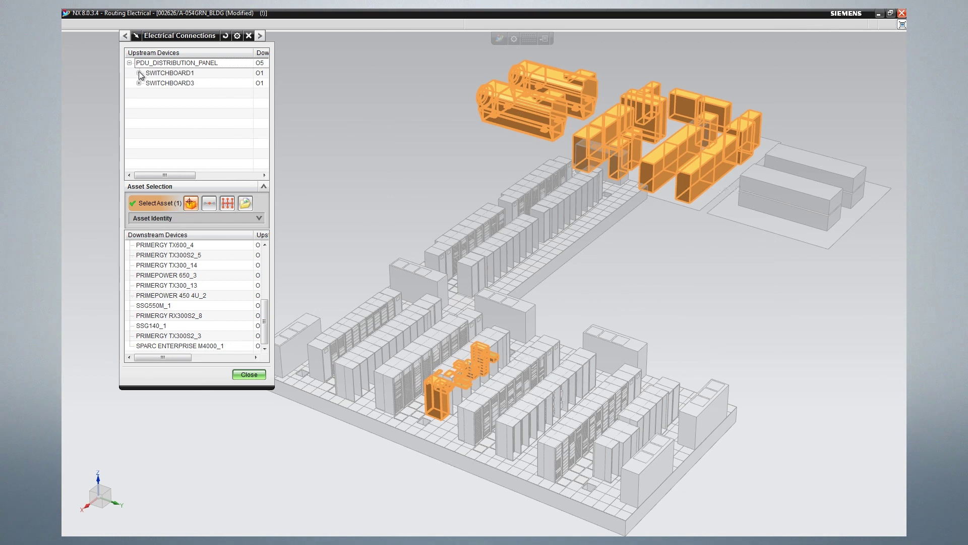
{"action": "left_click", "coordinate": [139, 133]}
{"action": "left_click_drag", "start_coordinate": [274, 135], "coordinate": [346, 136]}
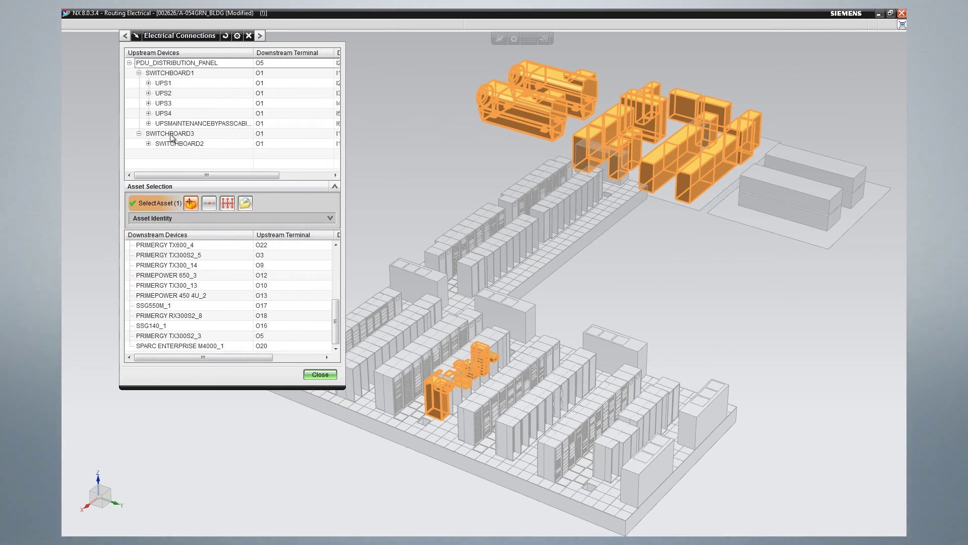
{"action": "left_click", "coordinate": [148, 124]}
{"action": "left_click", "coordinate": [148, 114]}
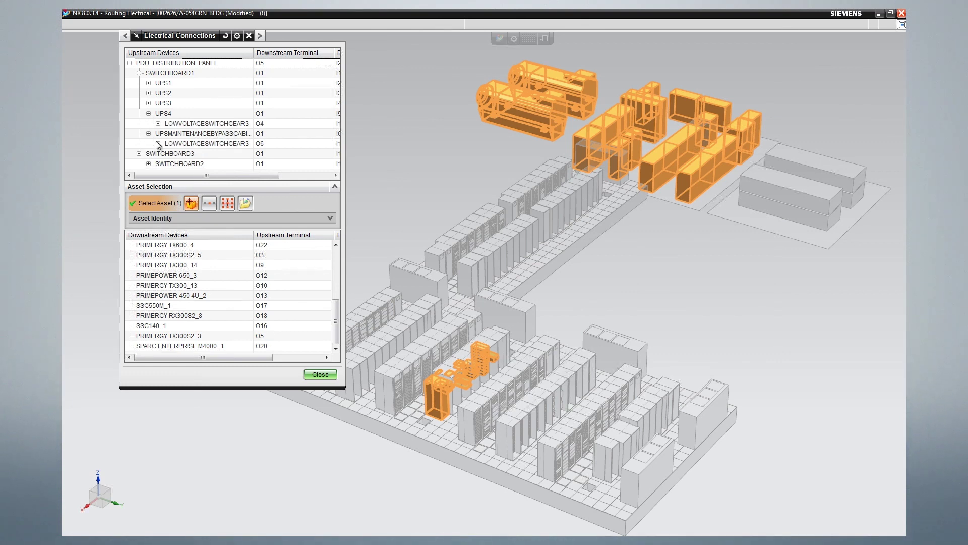
{"action": "left_click", "coordinate": [148, 163]}
{"action": "left_click", "coordinate": [158, 163]}
{"action": "left_click", "coordinate": [168, 164]}
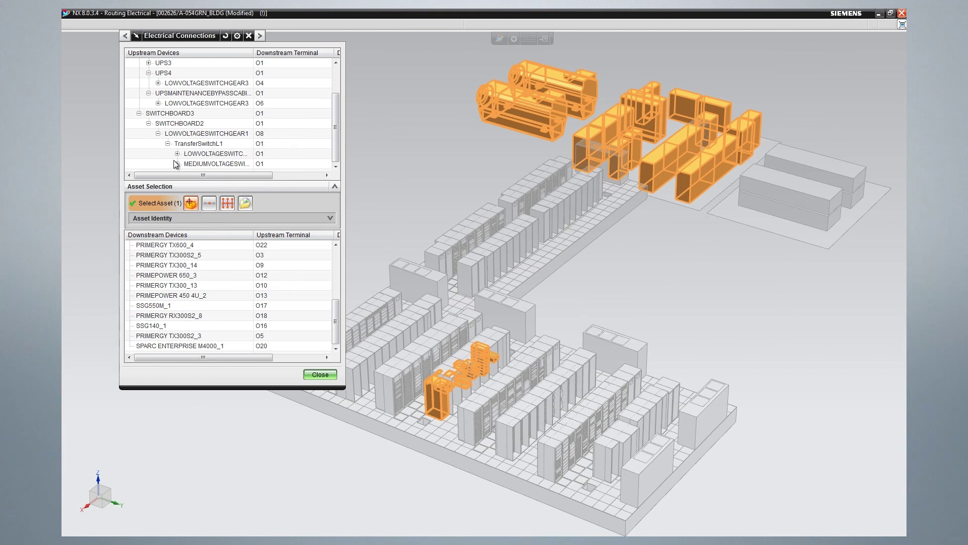
{"action": "left_click", "coordinate": [177, 153]}
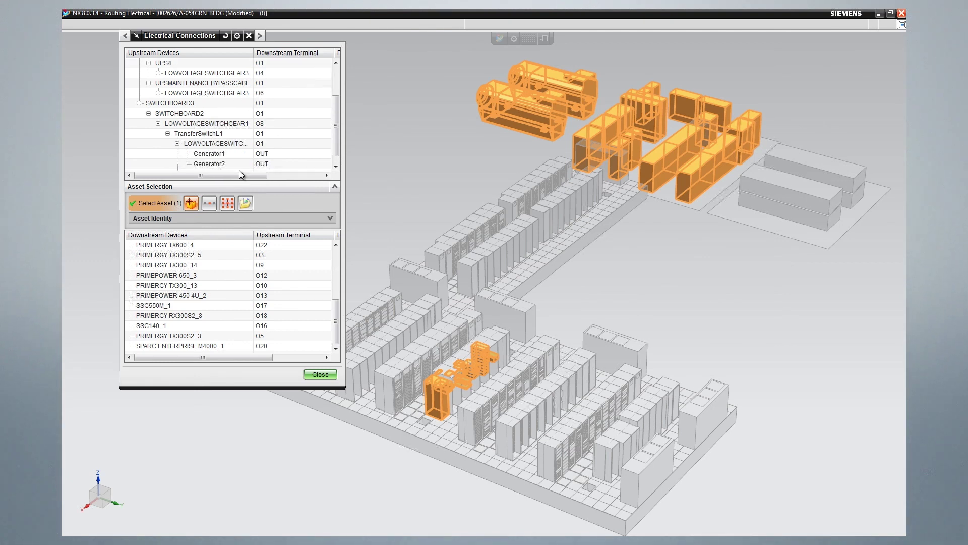
{"action": "scroll", "coordinate": [205, 170], "scroll_direction": "down", "scroll_amount": 1}
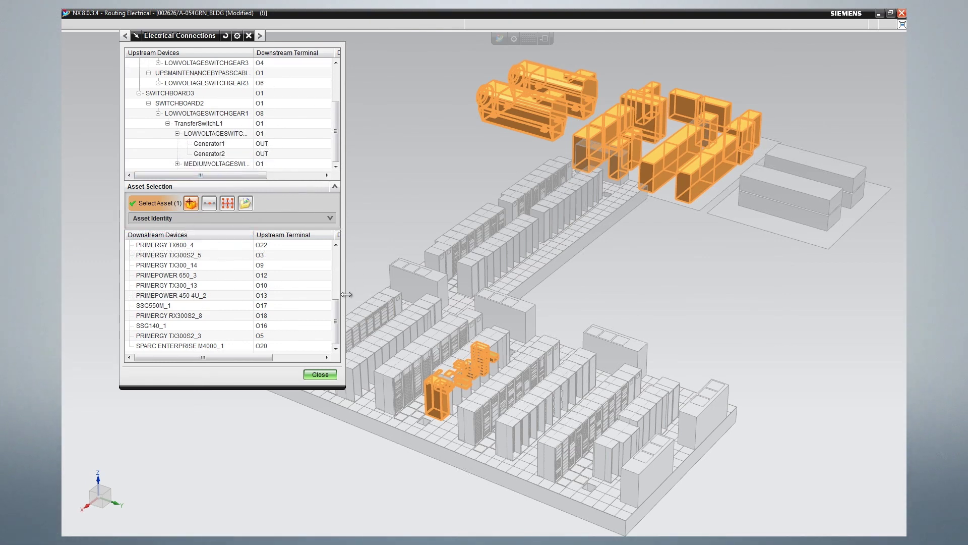
- Review the selected cabinet's downstream and upstream device lists from the beginning and close Electrical Connections
{"action": "left_click_drag", "start_coordinate": [338, 310], "coordinate": [335, 253]}
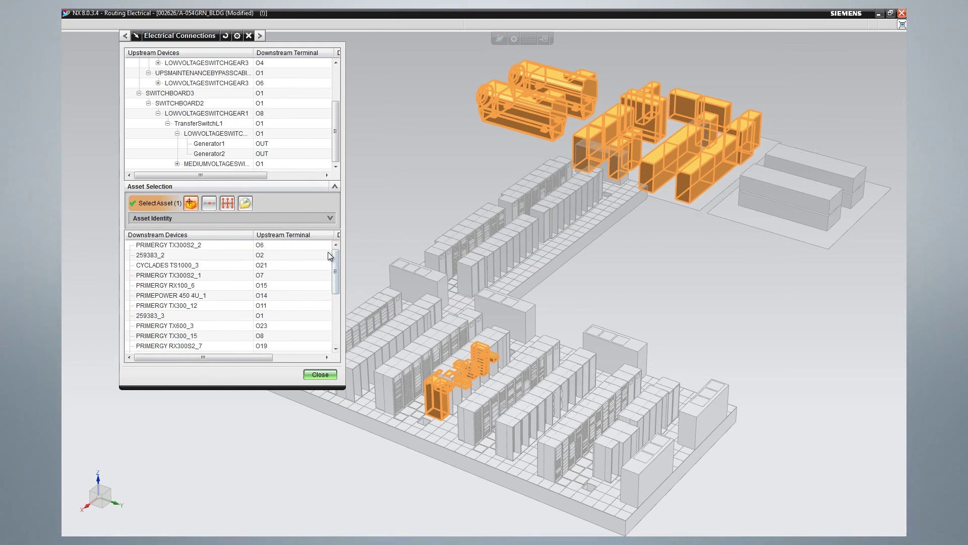
{"action": "left_click_drag", "start_coordinate": [332, 119], "coordinate": [336, 59]}
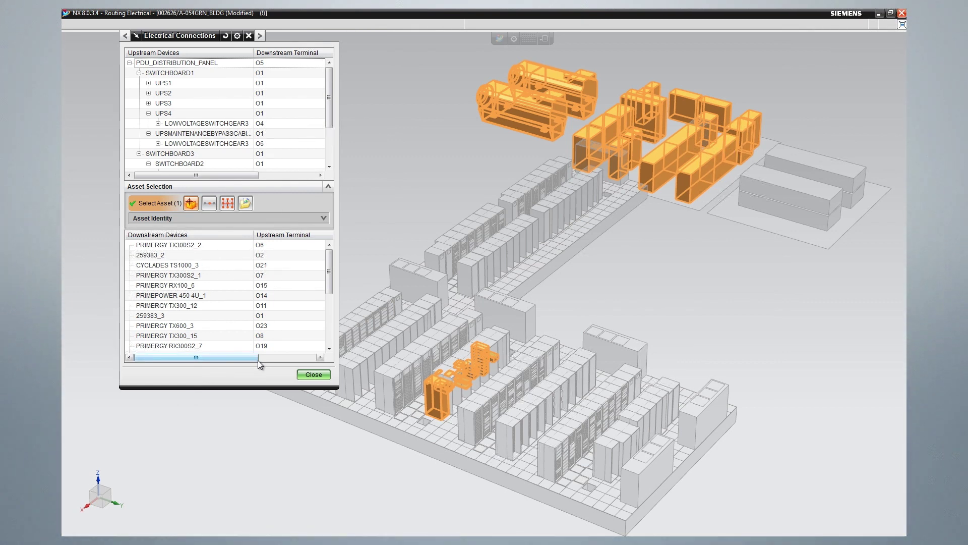
{"action": "left_click", "coordinate": [304, 375]}
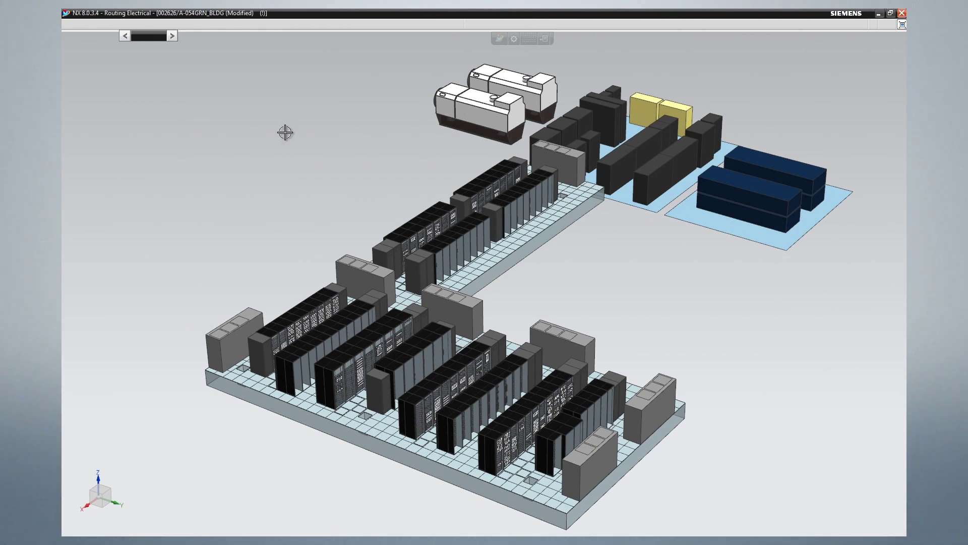
- Open the building's Electrical Diagram and load the saved view 054GRN_BLD.view
{"action": "right_click", "coordinate": [284, 132]}
{"action": "left_click", "coordinate": [280, 132]}
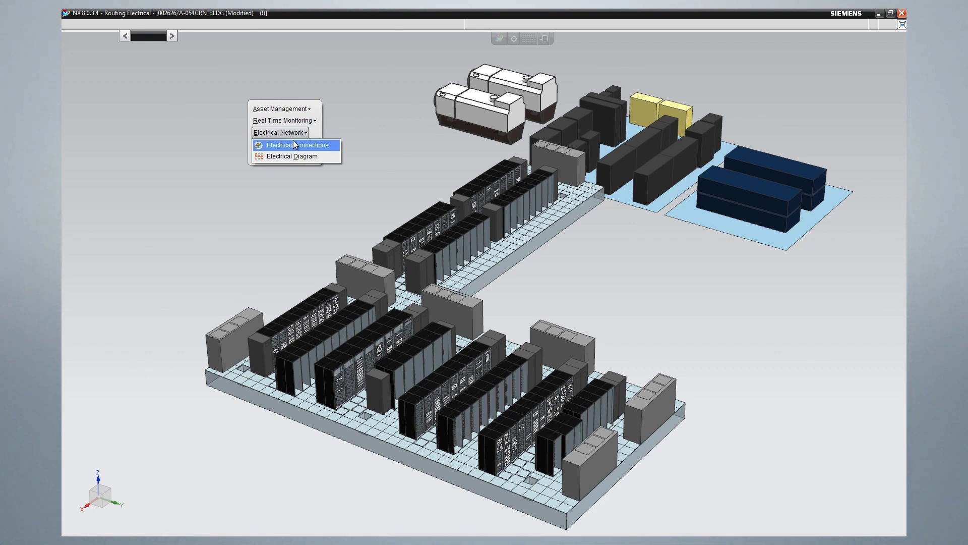
{"action": "left_click", "coordinate": [295, 158]}
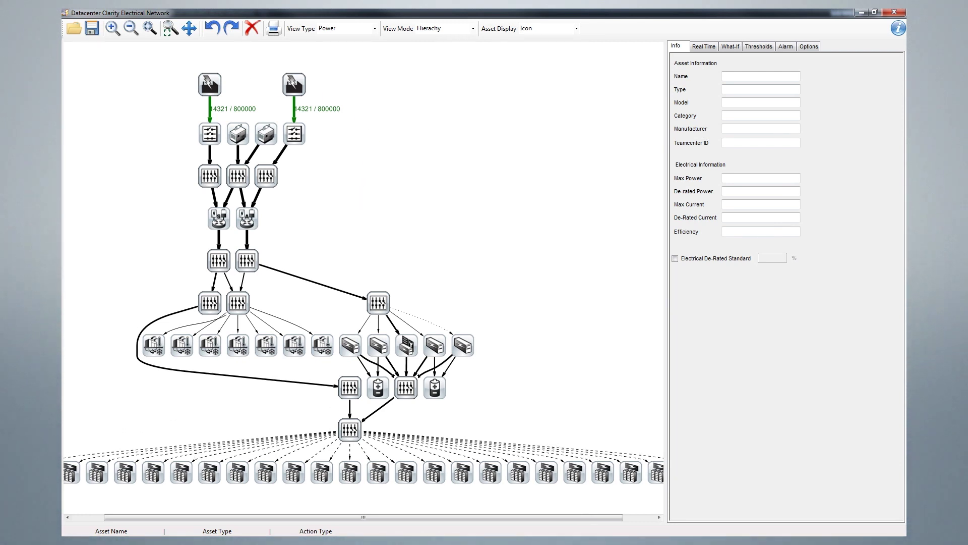
{"action": "left_click", "coordinate": [75, 29]}
{"action": "left_click", "coordinate": [177, 211]}
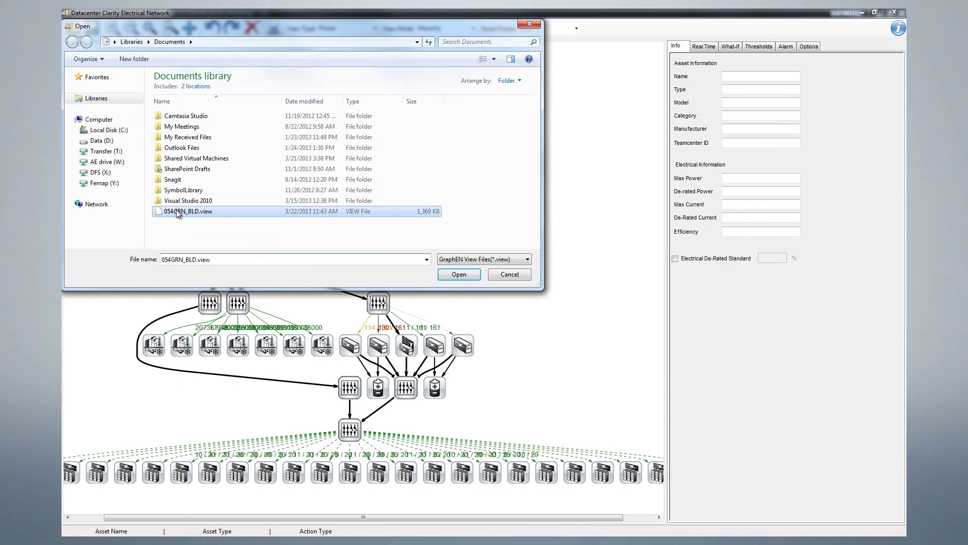
{"action": "left_click", "coordinate": [464, 273]}
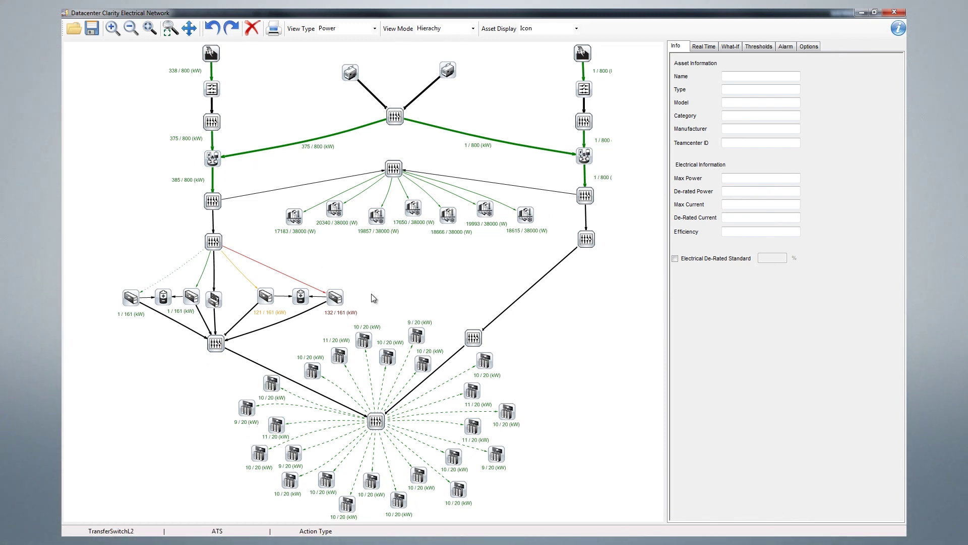
- Review UPS2's asset information, real-time power and current trends, what-if values and colour thresholds in the diagram
{"action": "left_click", "coordinate": [335, 299]}
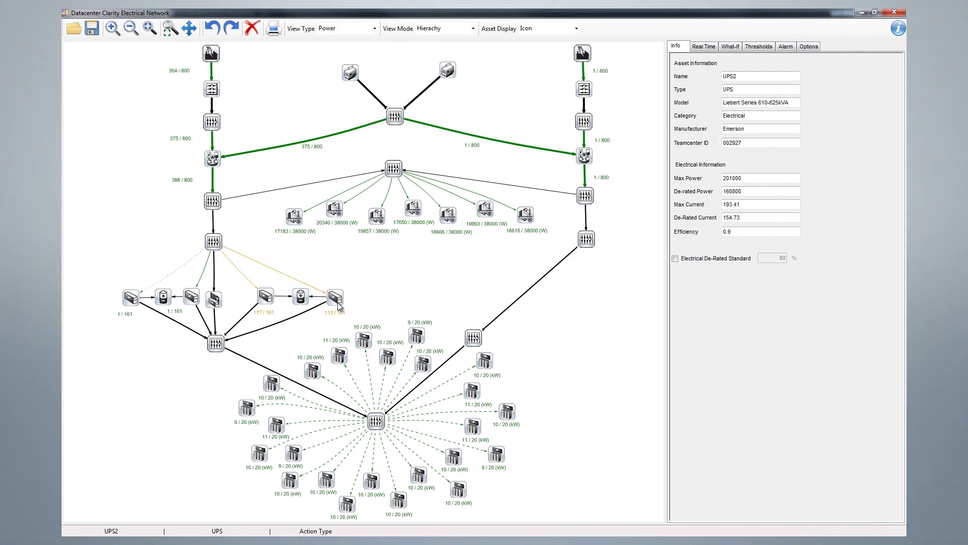
{"action": "left_click", "coordinate": [710, 50]}
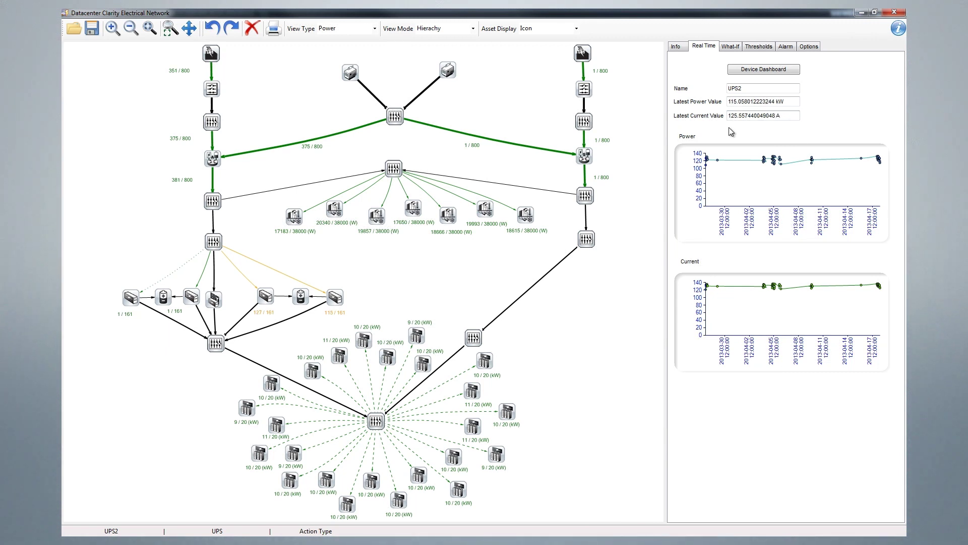
{"action": "left_click", "coordinate": [731, 46]}
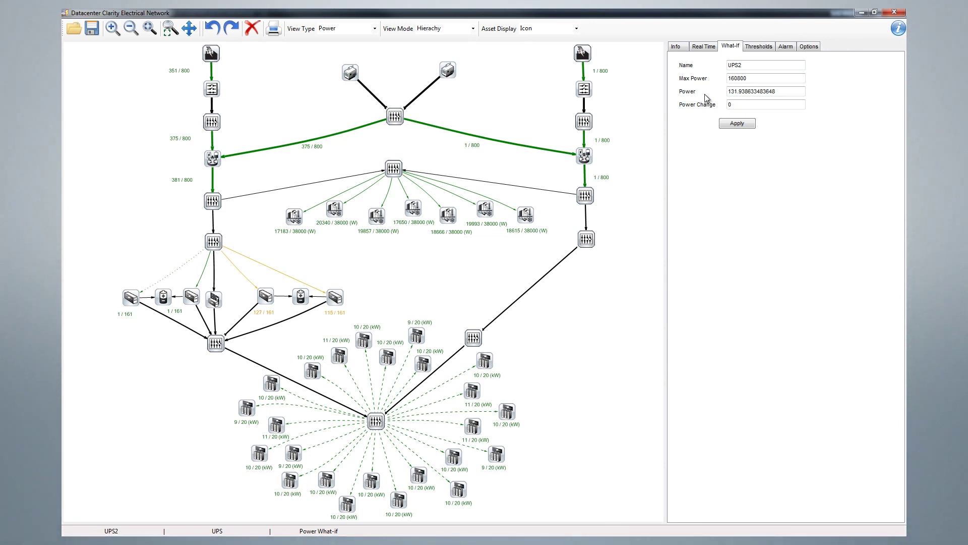
{"action": "left_click", "coordinate": [758, 49]}
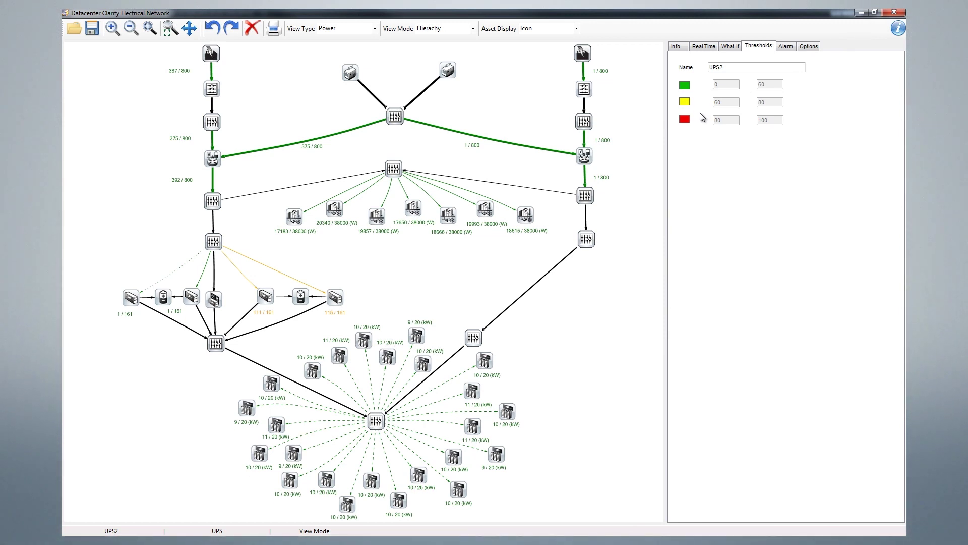
- Check the alarm warnings and errors, locate UPS1 from the error list and view its asset information
{"action": "left_click", "coordinate": [786, 47]}
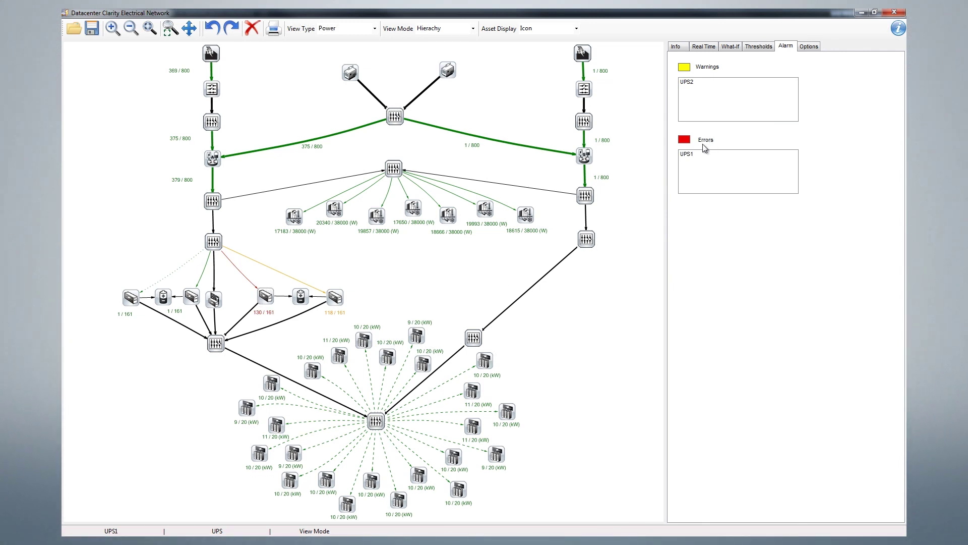
{"action": "left_click", "coordinate": [691, 154]}
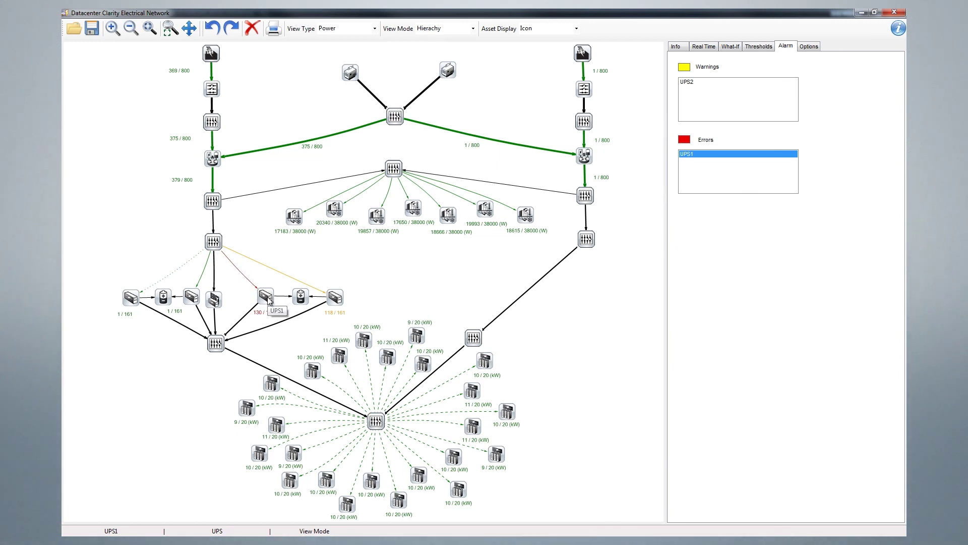
{"action": "left_click", "coordinate": [675, 46]}
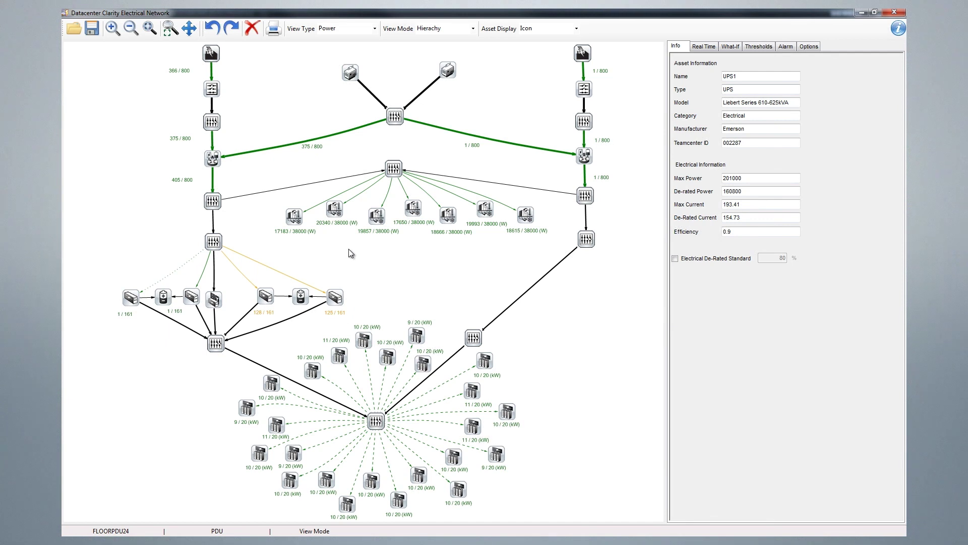
- Inspect CRAC3's asset information and real-time data, and open its device dashboard in a maximized browser window
{"action": "left_click", "coordinate": [336, 212]}
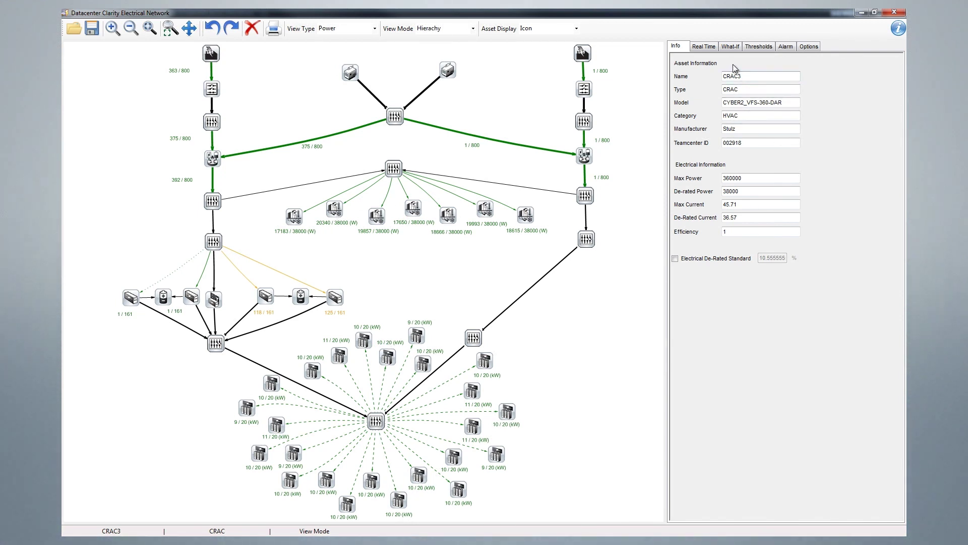
{"action": "left_click", "coordinate": [707, 50]}
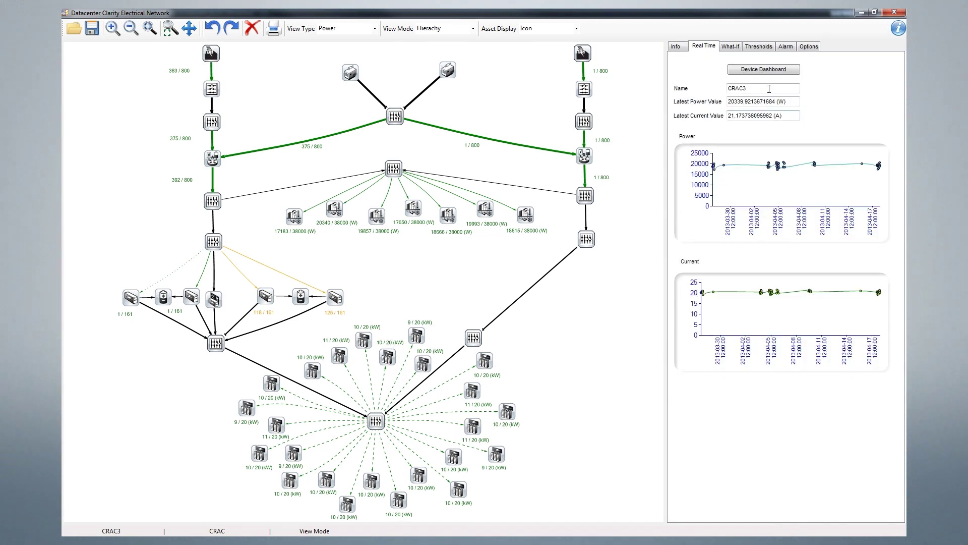
{"action": "left_click", "coordinate": [761, 67]}
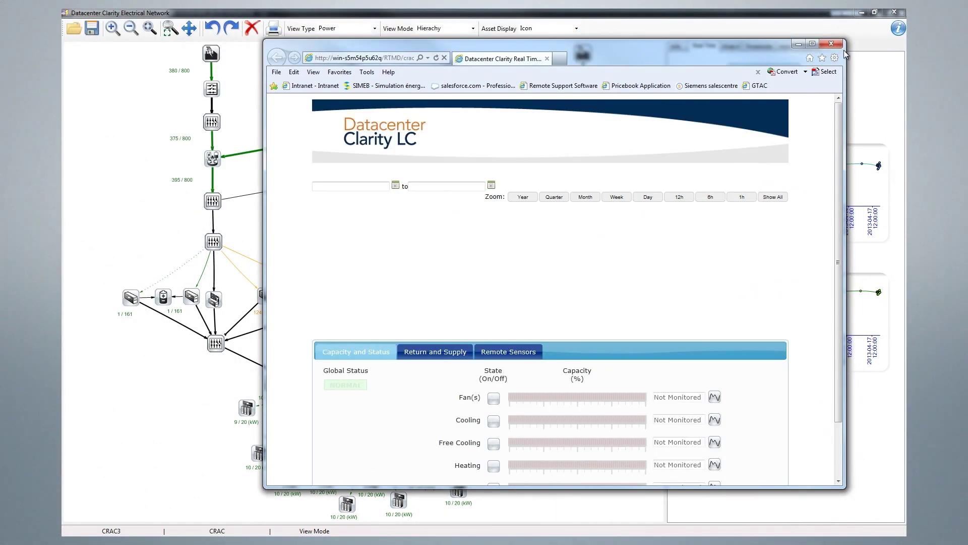
{"action": "left_click", "coordinate": [813, 44]}
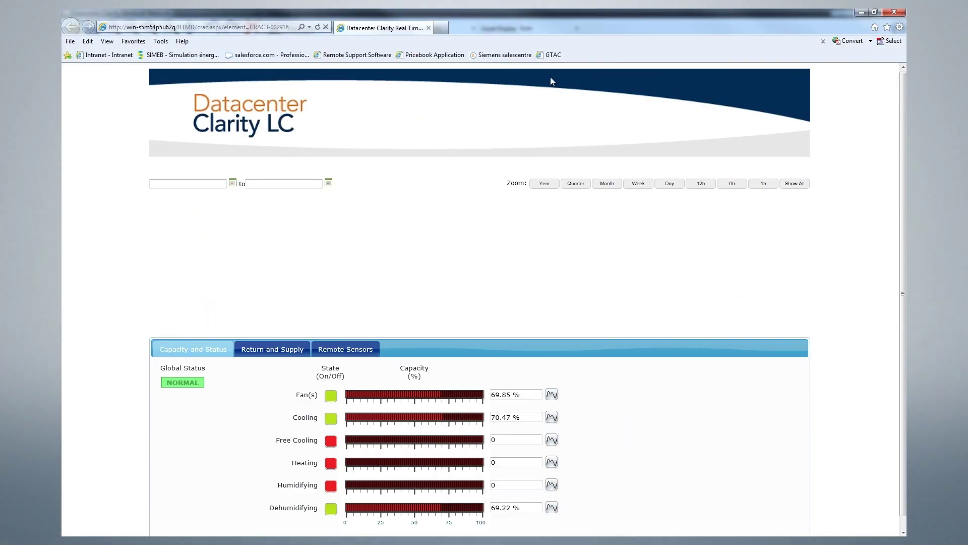
- Plot the fan capacity history and zoom the chart to about 13:05 to 17:45 on 2013-04-17
{"action": "left_click", "coordinate": [553, 396]}
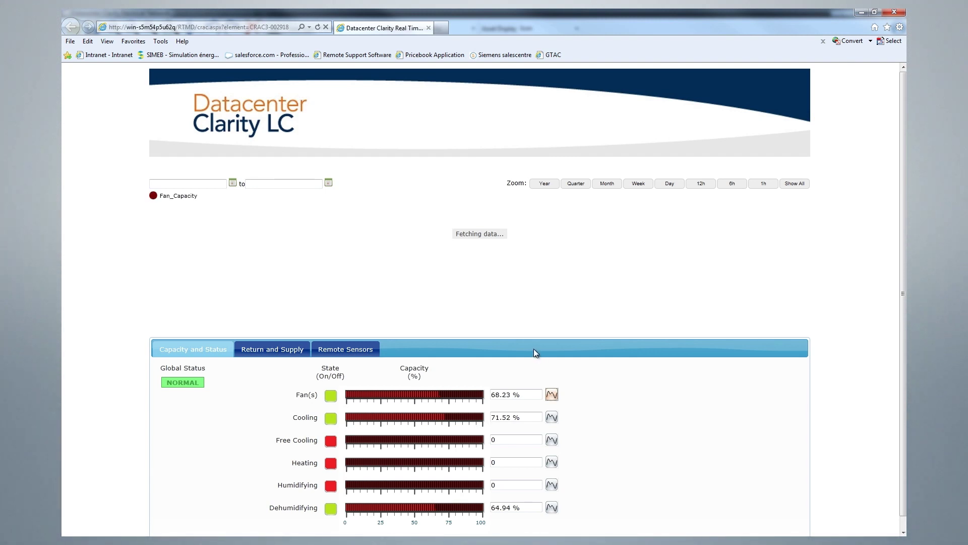
{"action": "left_click_drag", "start_coordinate": [738, 263], "coordinate": [827, 262]}
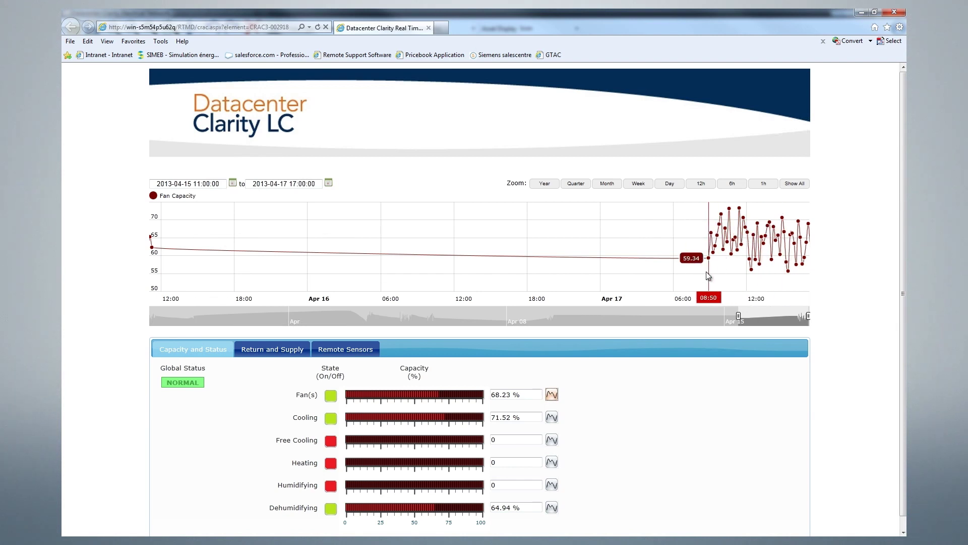
{"action": "left_click_drag", "start_coordinate": [751, 272], "coordinate": [821, 283]}
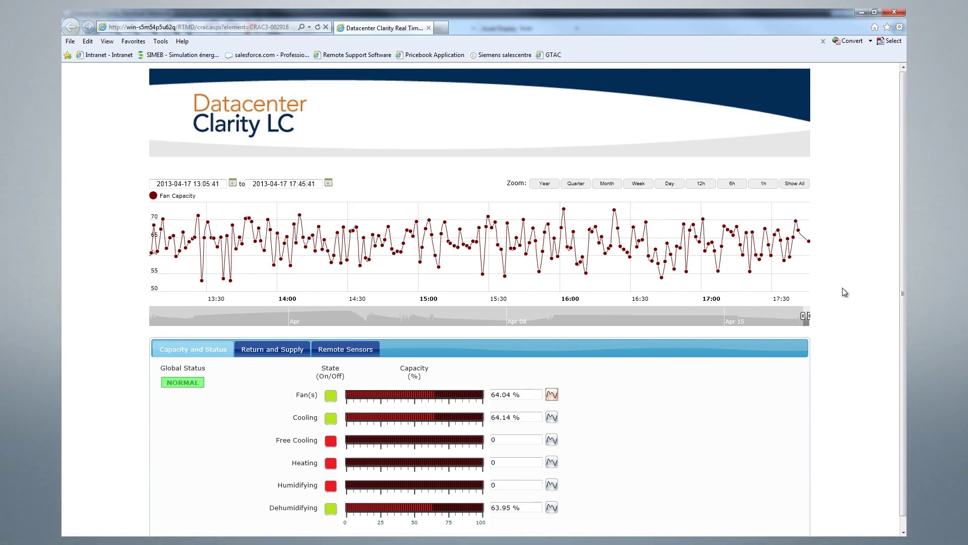
- Review the Return and Supply gauges and the Remote Sensors readings, and return to Capacity and Status
{"action": "left_click", "coordinate": [302, 349]}
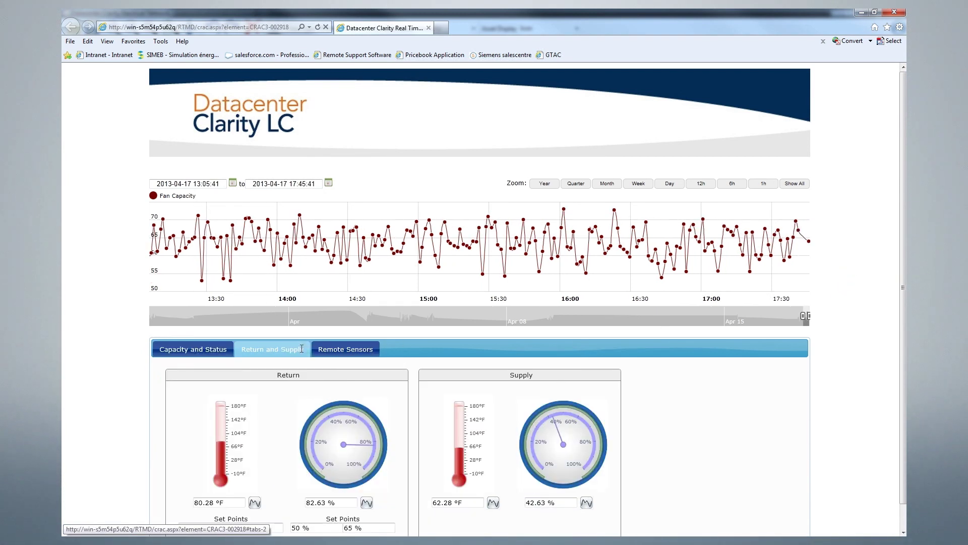
{"action": "left_click", "coordinate": [330, 350]}
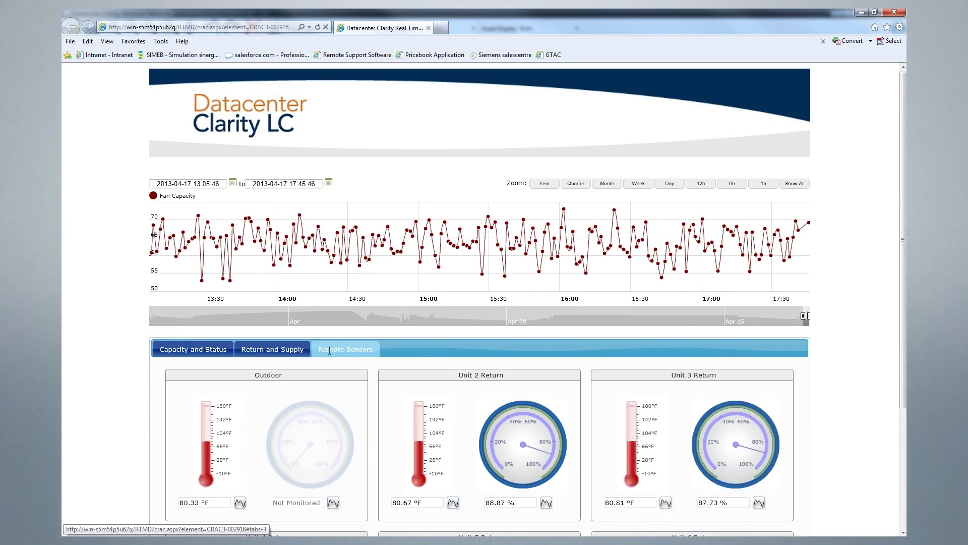
{"action": "left_click", "coordinate": [200, 352]}
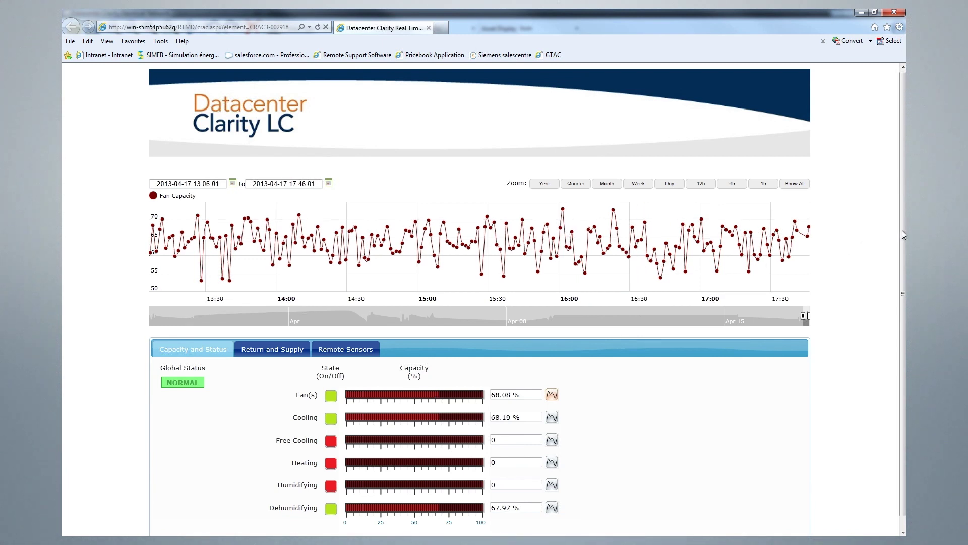
{"action": "scroll", "coordinate": [902, 230], "scroll_direction": "down", "scroll_amount": 1}
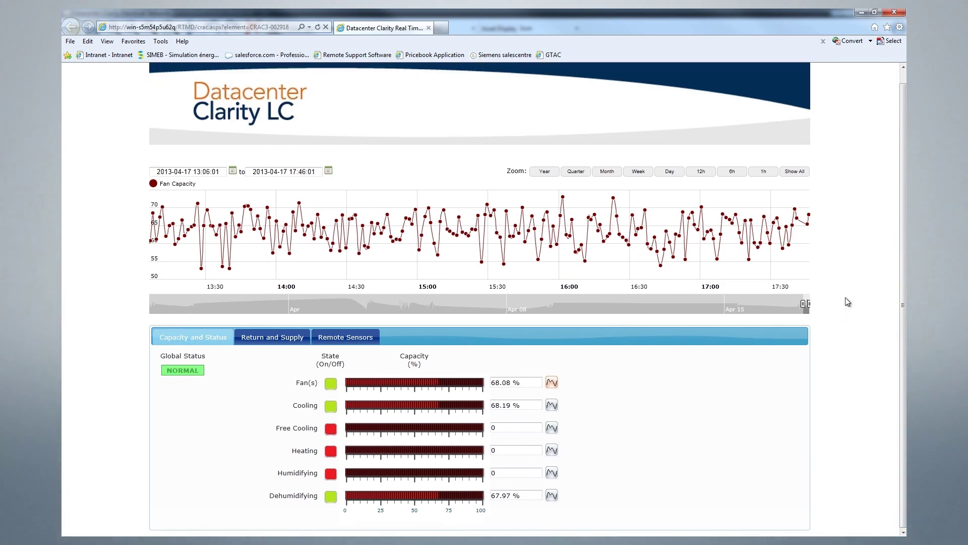
- Widen the fan capacity chart to start on 2013-04-11, and extend it through the Month, Quarter and Year ranges
{"action": "left_click_drag", "start_coordinate": [799, 306], "coordinate": [651, 306]}
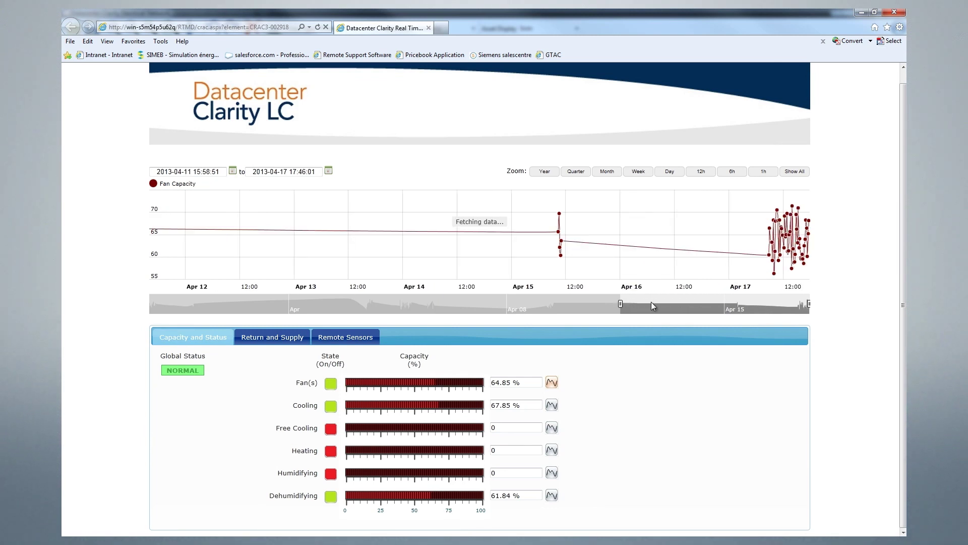
{"action": "left_click", "coordinate": [608, 172]}
{"action": "left_click", "coordinate": [585, 171]}
{"action": "left_click", "coordinate": [545, 171]}
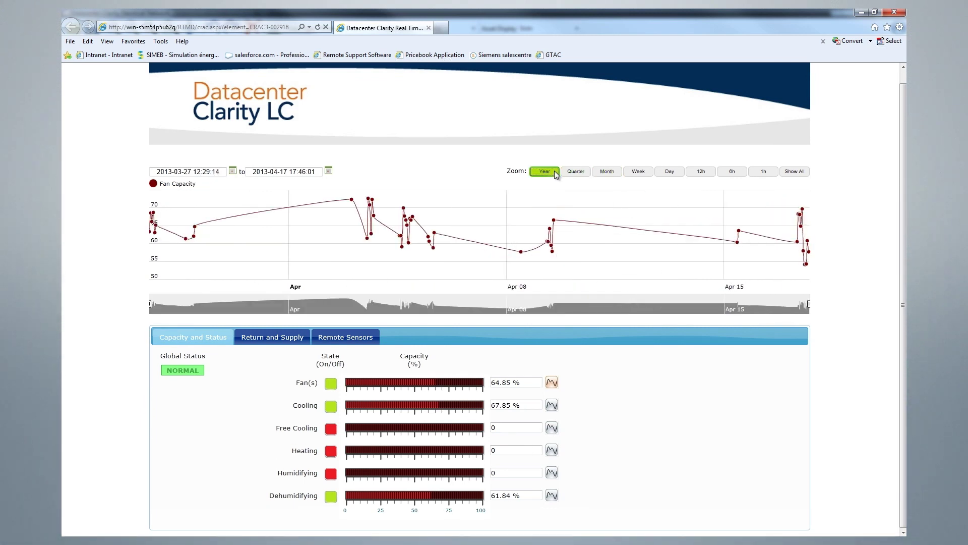
- Close the CRAC3 dashboard and the electrical network, and open the Datacenter Clarity Co real estate dashboard from Teamcenter
{"action": "left_click", "coordinate": [895, 12]}
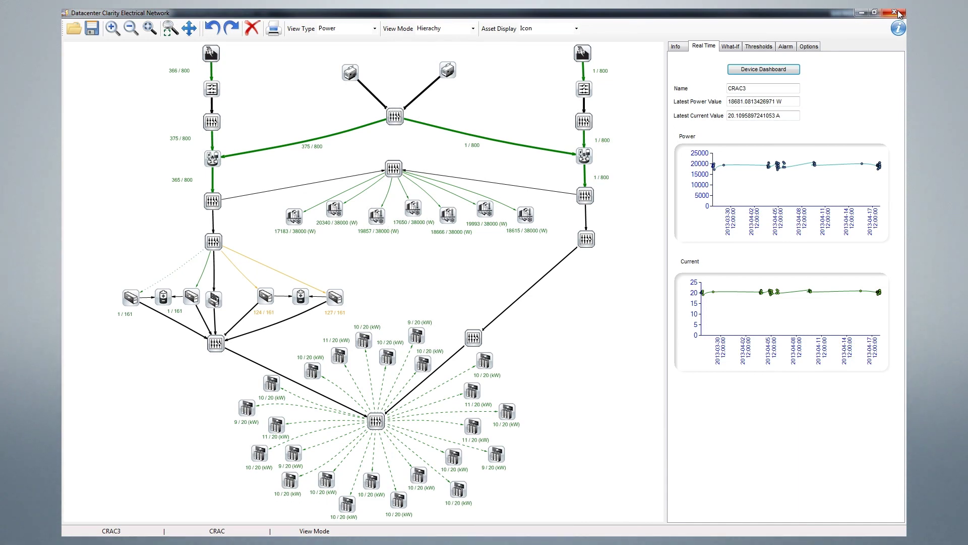
{"action": "left_click", "coordinate": [894, 12]}
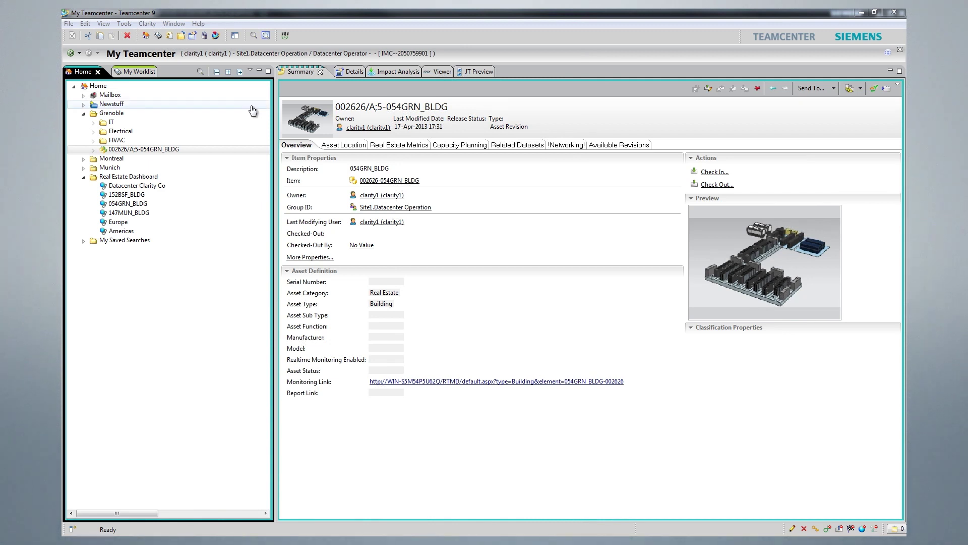
{"action": "double_click", "coordinate": [167, 188]}
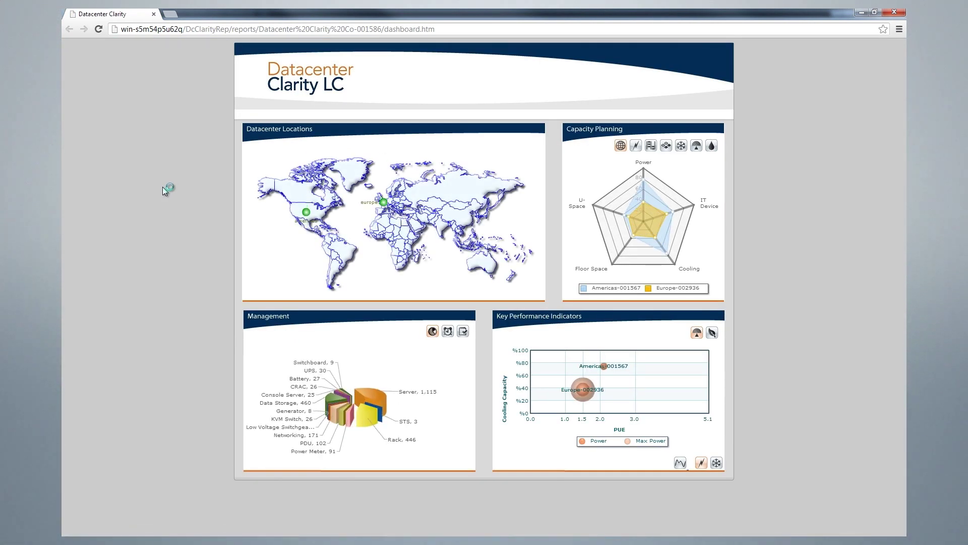
- Examine Capacity Planning for Americas and Europe in the radar chart, and the power, U-space, floor space, cooling and water gauges
{"action": "mouse_move", "coordinate": [308, 380]}
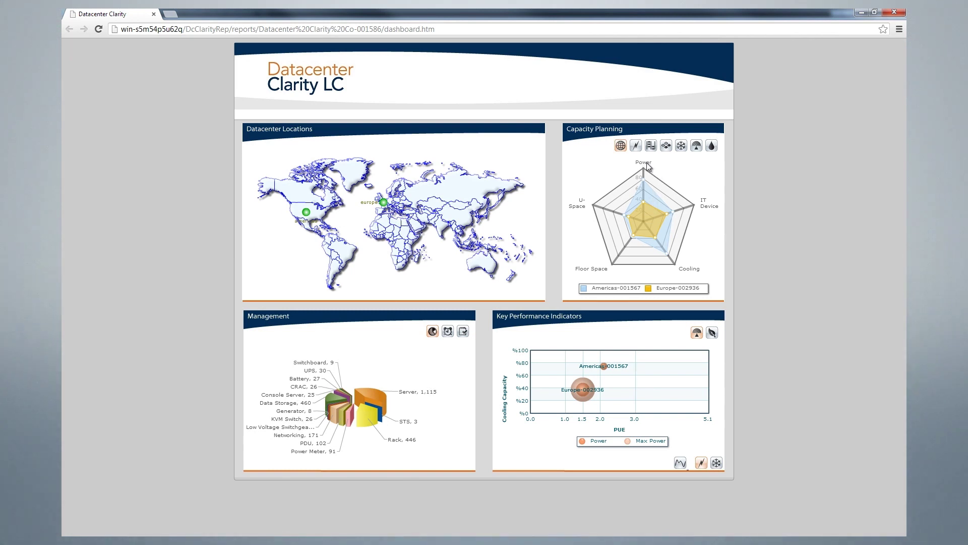
{"action": "mouse_move", "coordinate": [644, 179]}
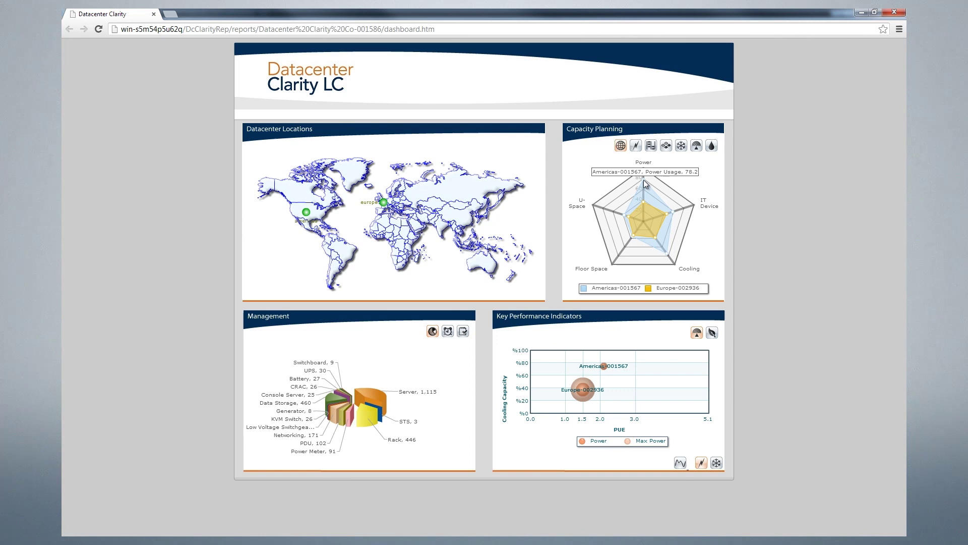
{"action": "mouse_move", "coordinate": [643, 202]}
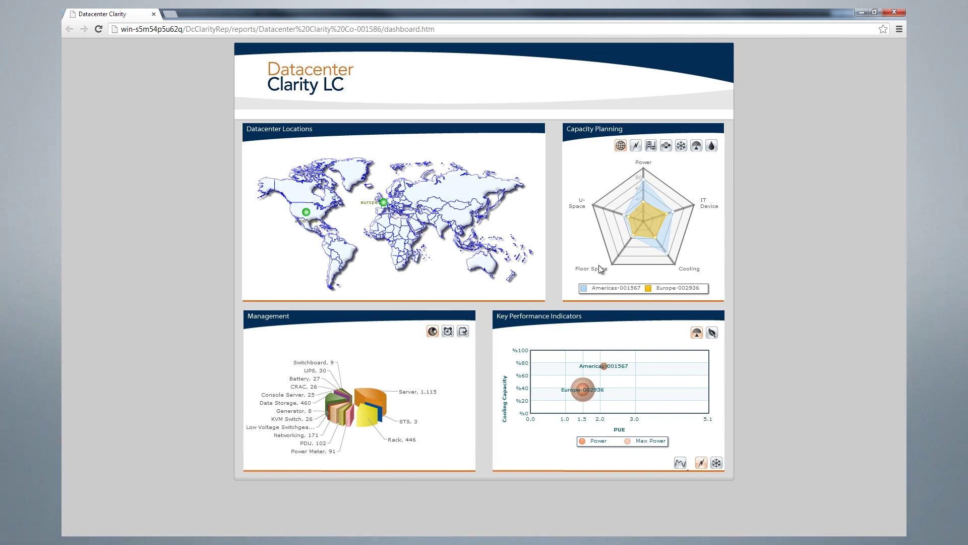
{"action": "left_click", "coordinate": [636, 146]}
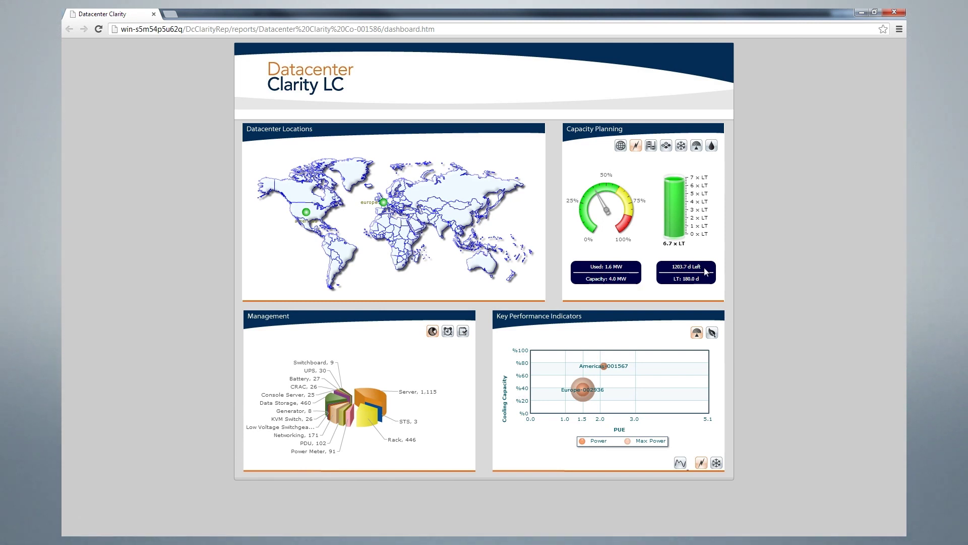
{"action": "left_click", "coordinate": [651, 145]}
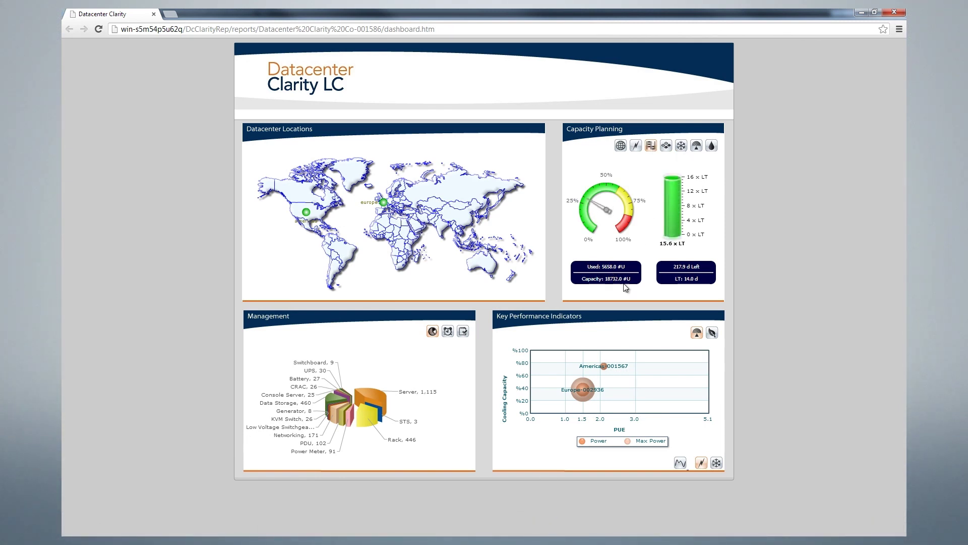
{"action": "left_click", "coordinate": [666, 146]}
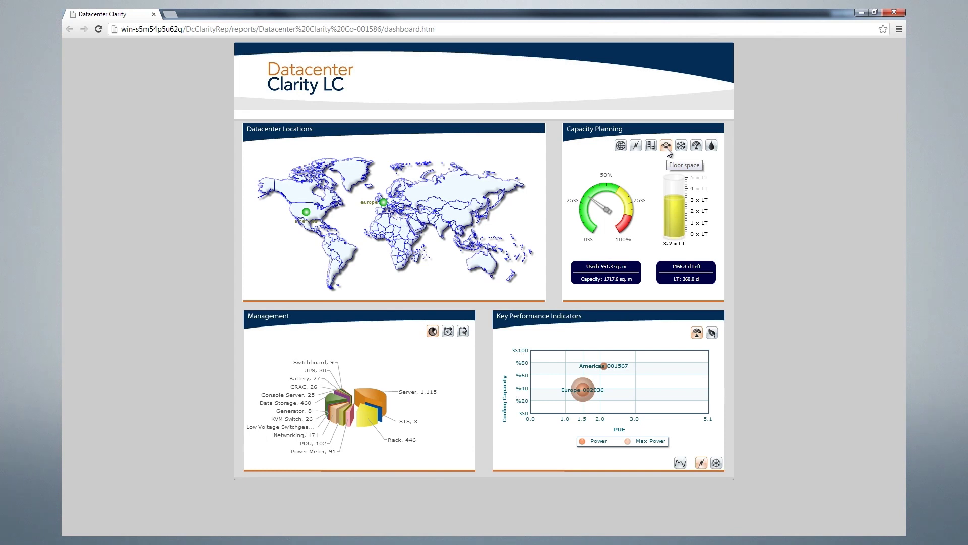
{"action": "left_click", "coordinate": [681, 146]}
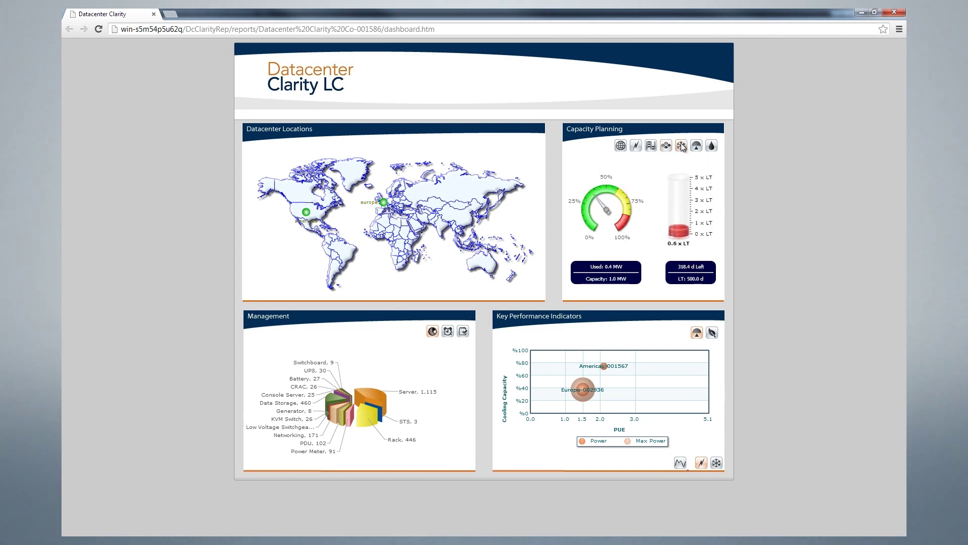
{"action": "left_click", "coordinate": [714, 147]}
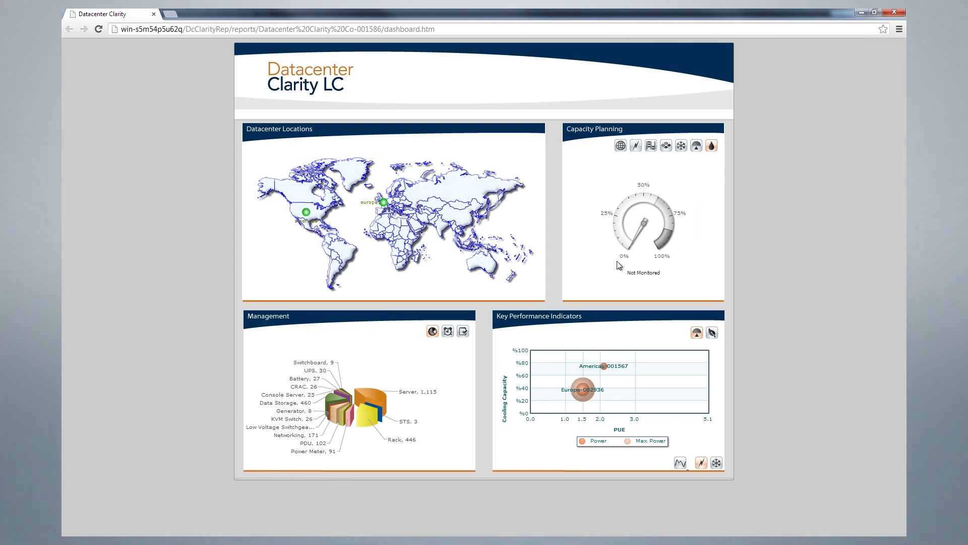
- Return Capacity Planning to the radar chart, drill down the location map to Europe and Germany, and examine Munich's power KPI
{"action": "left_click", "coordinate": [621, 145]}
{"action": "left_click", "coordinate": [383, 202]}
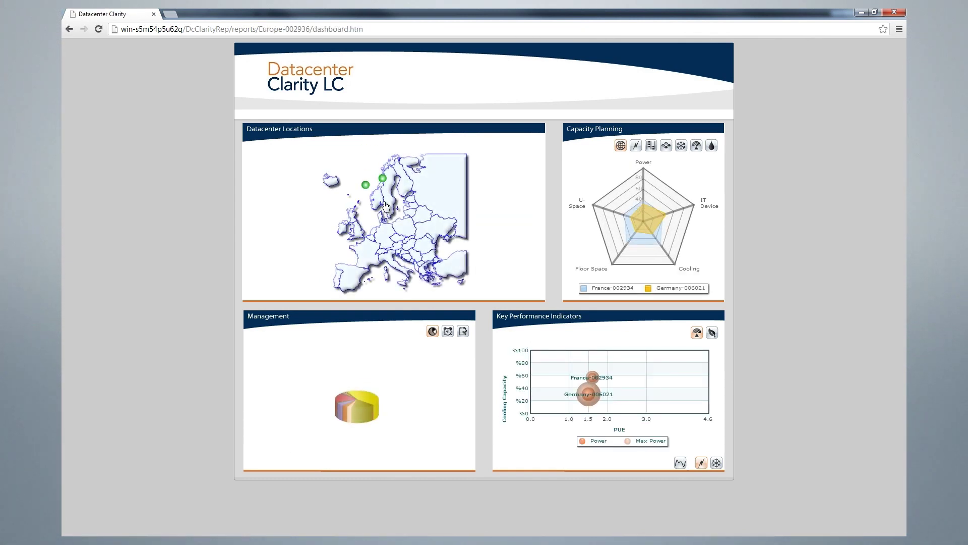
{"action": "left_click", "coordinate": [383, 234]}
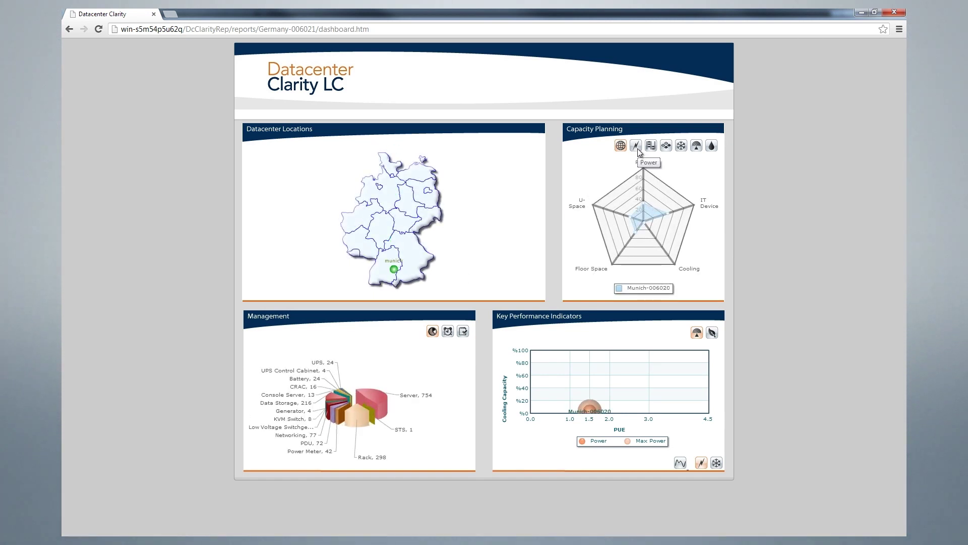
{"action": "mouse_move", "coordinate": [590, 412]}
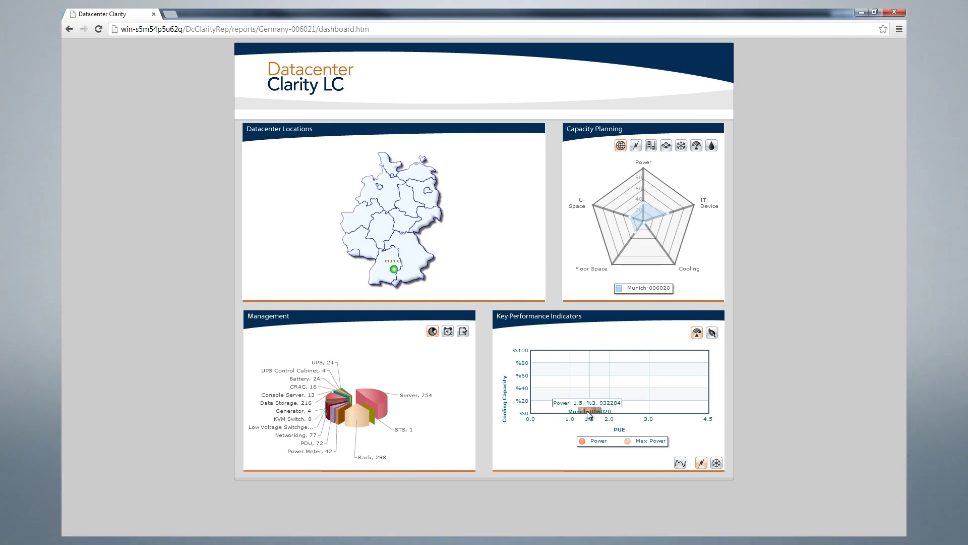
- Open Germany's PUE trend chart and view it over the Week and Quarter ranges
{"action": "left_click", "coordinate": [681, 462]}
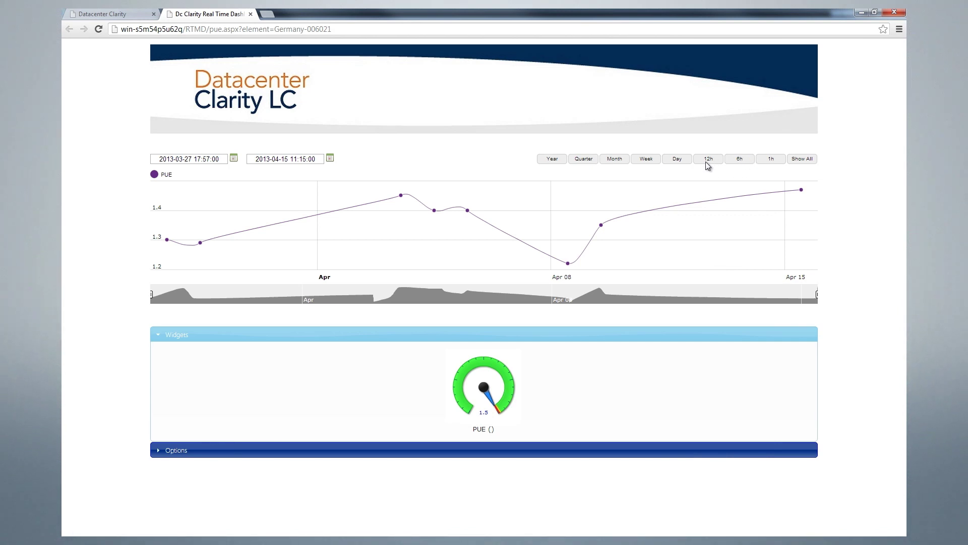
{"action": "left_click", "coordinate": [651, 159]}
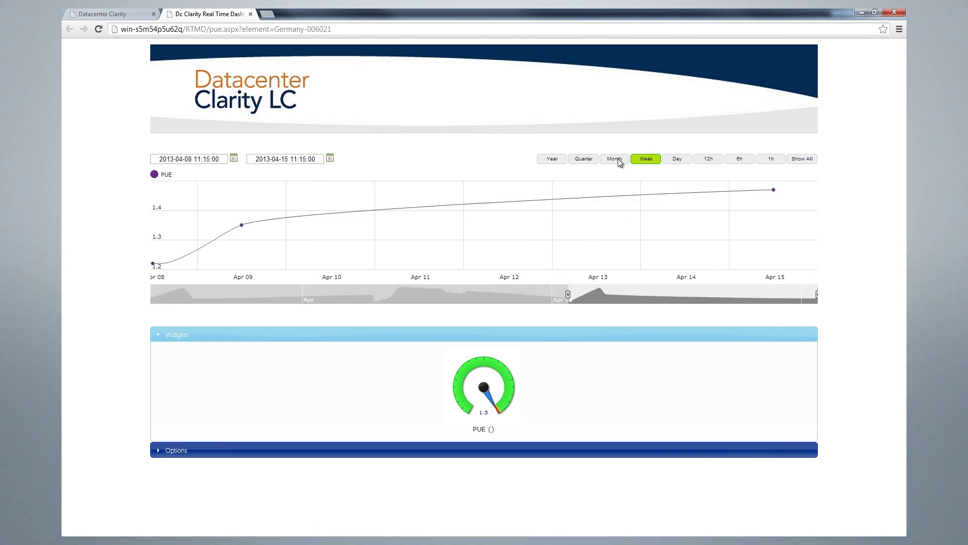
{"action": "left_click", "coordinate": [584, 159]}
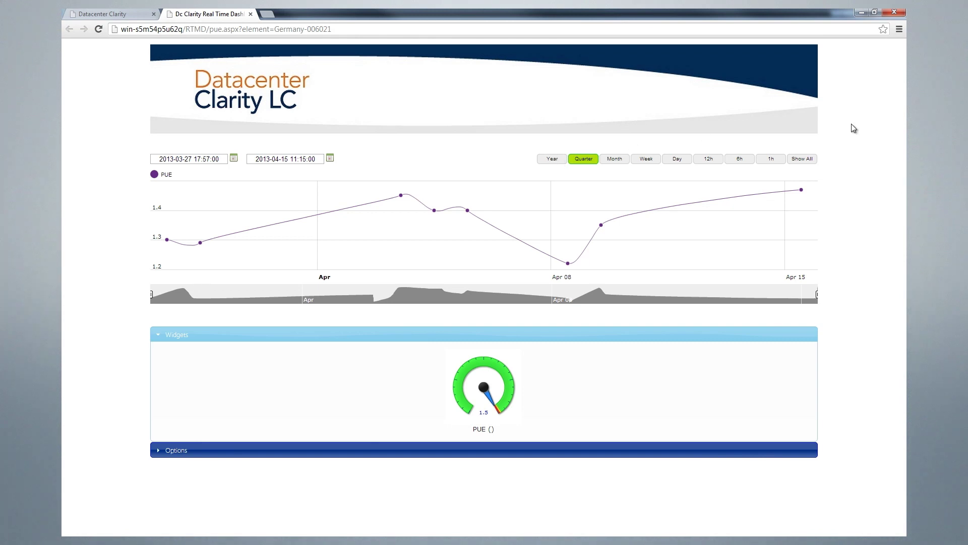
- Close the PUE dashboard and open the monitoring dashboard of CRAC2 from Grenoble's HVAC folder in Teamcenter
{"action": "left_click", "coordinate": [895, 12]}
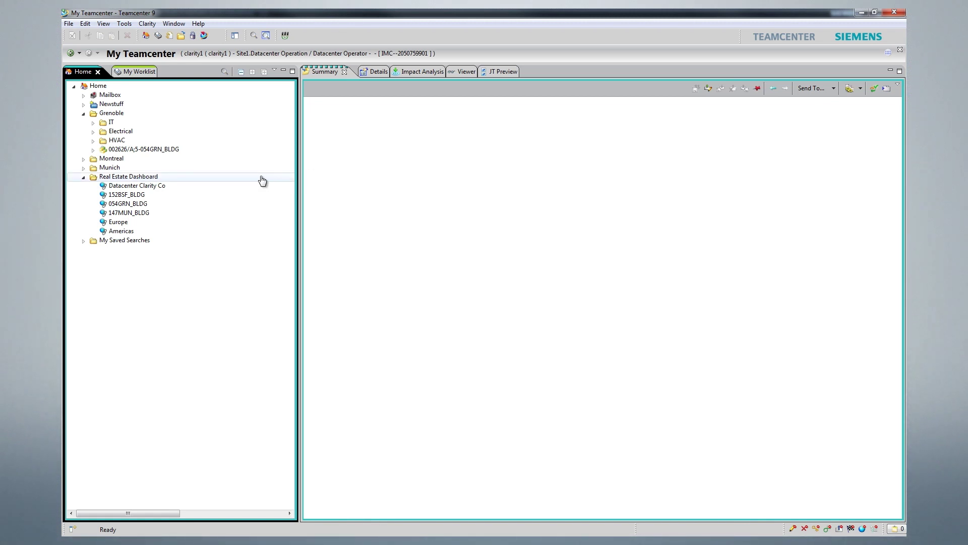
{"action": "left_click", "coordinate": [93, 142]}
{"action": "left_click", "coordinate": [121, 149]}
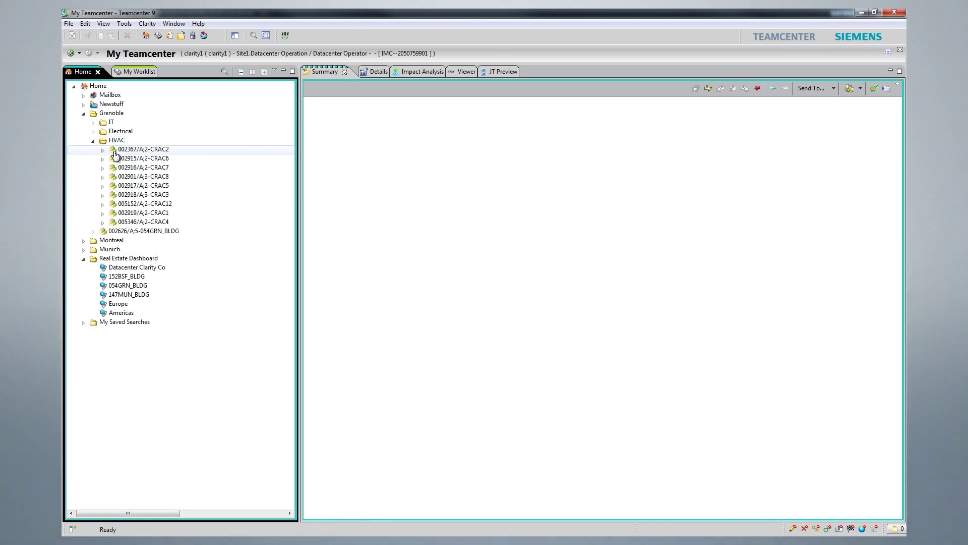
{"action": "left_click", "coordinate": [540, 382]}
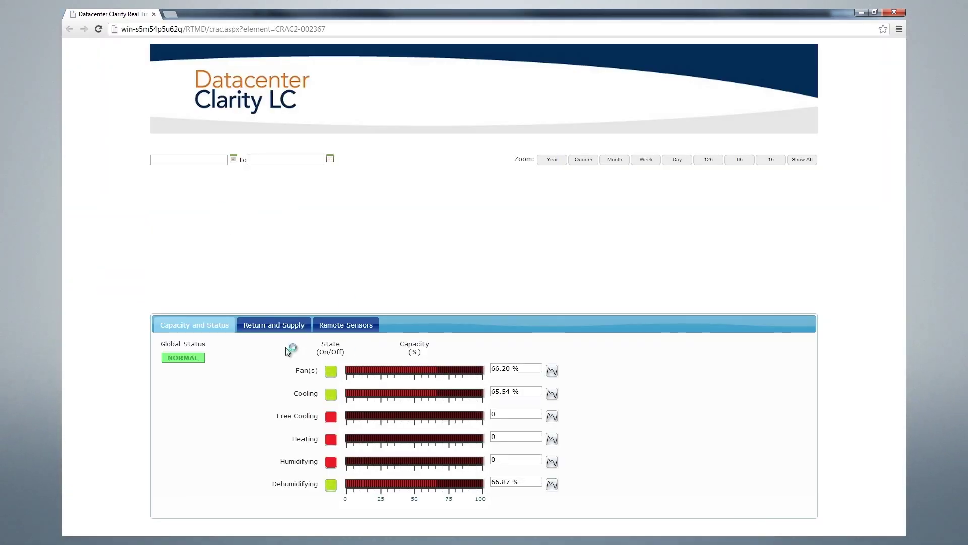
- Chart CRAC2's fan, cooling and dehumidifying capacity one after another
{"action": "left_click", "coordinate": [551, 371]}
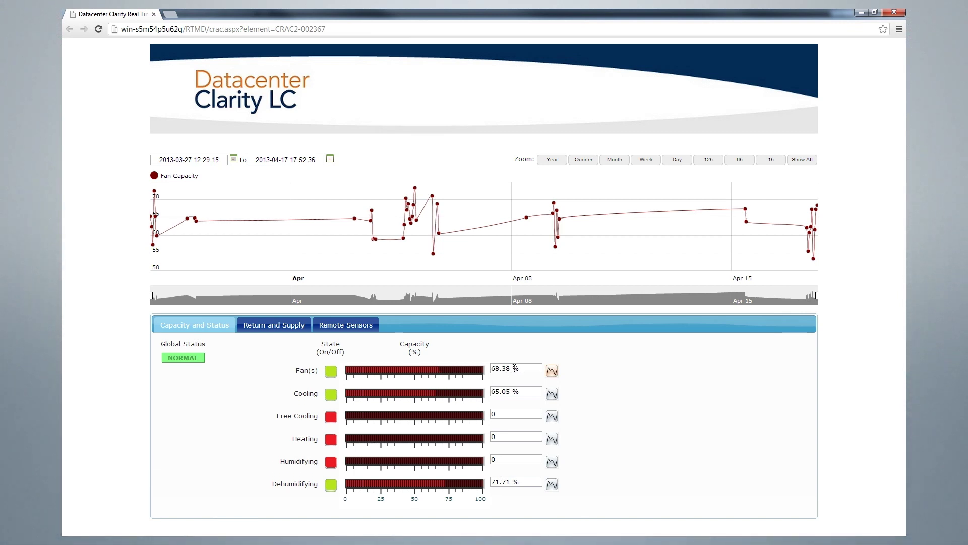
{"action": "left_click", "coordinate": [551, 393]}
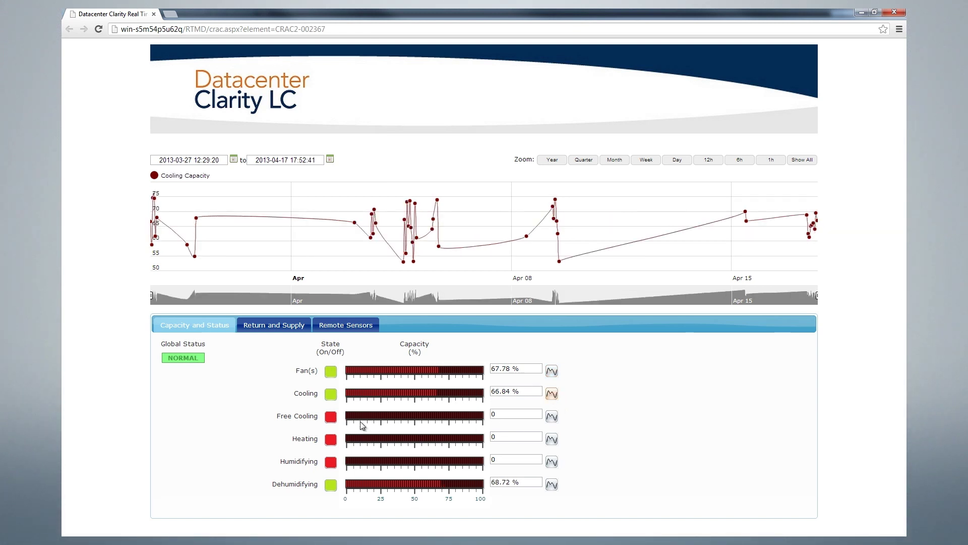
{"action": "left_click", "coordinate": [550, 485]}
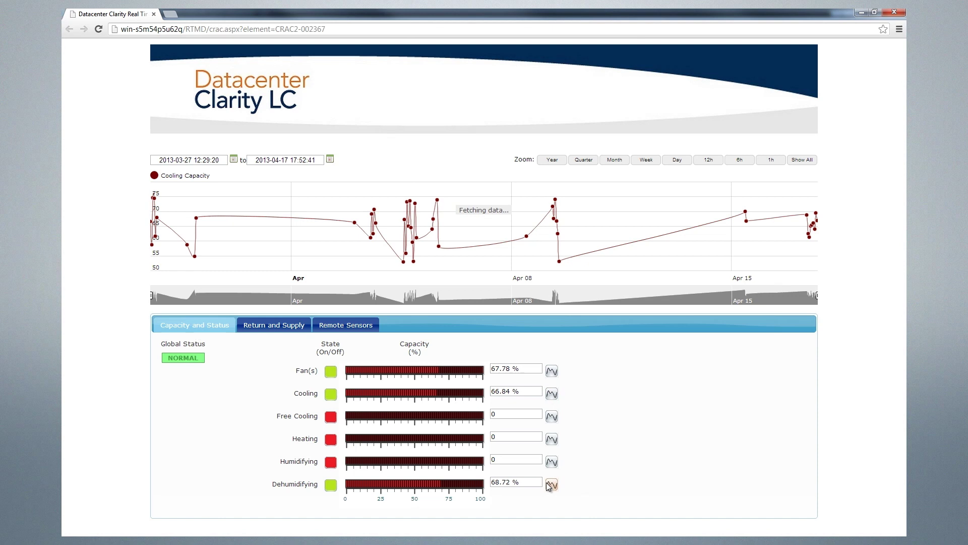
- Show the Return and Supply gauges, and chart return temperature, return humidity and supply humidity in turn
{"action": "left_click", "coordinate": [278, 324]}
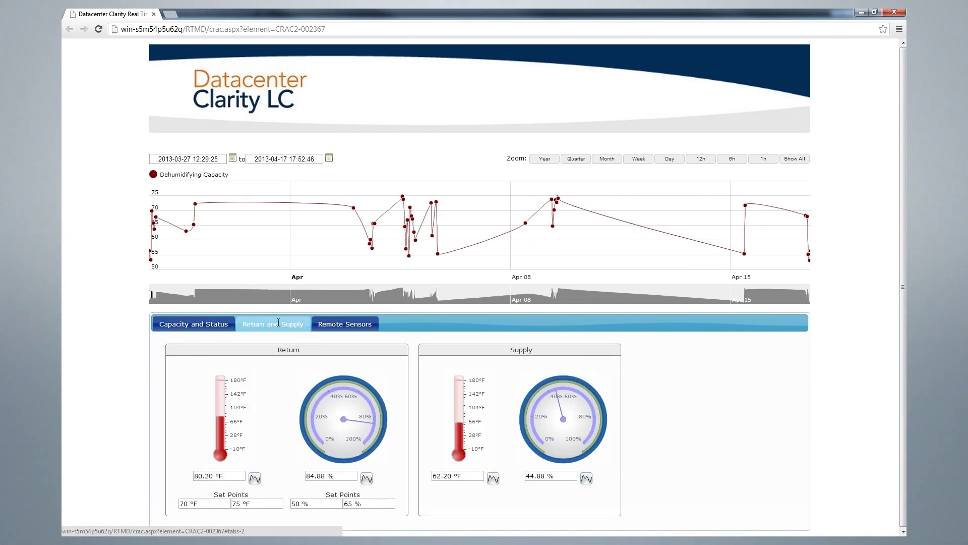
{"action": "left_click", "coordinate": [256, 480]}
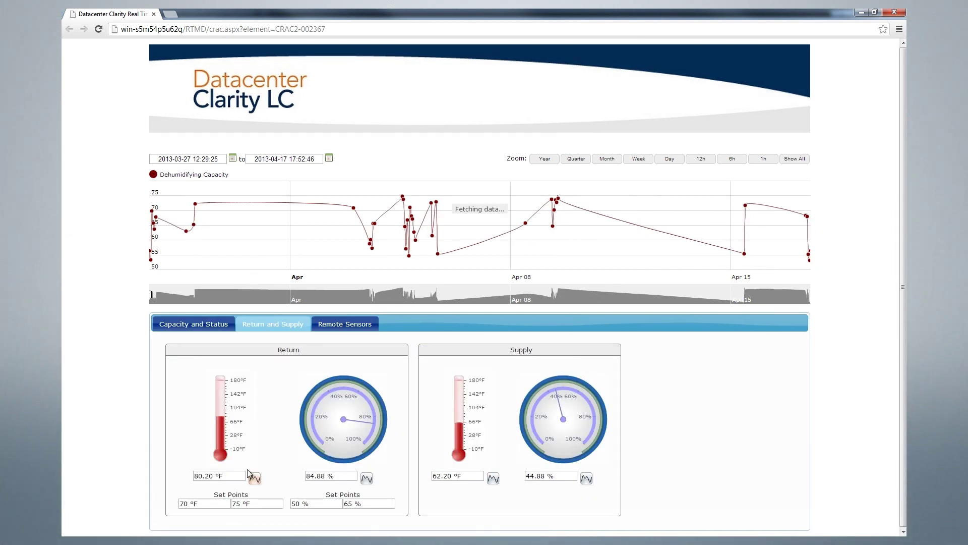
{"action": "left_click", "coordinate": [367, 479]}
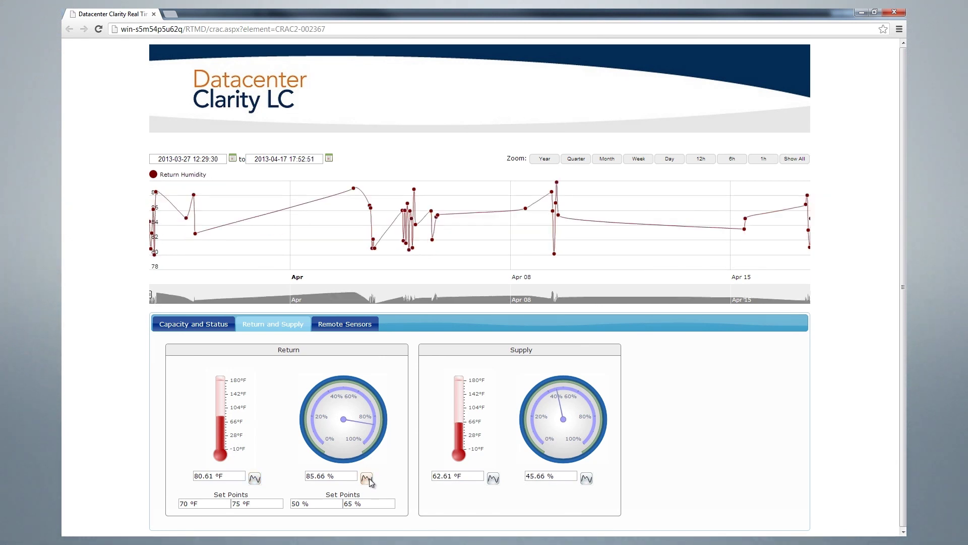
{"action": "left_click", "coordinate": [586, 479]}
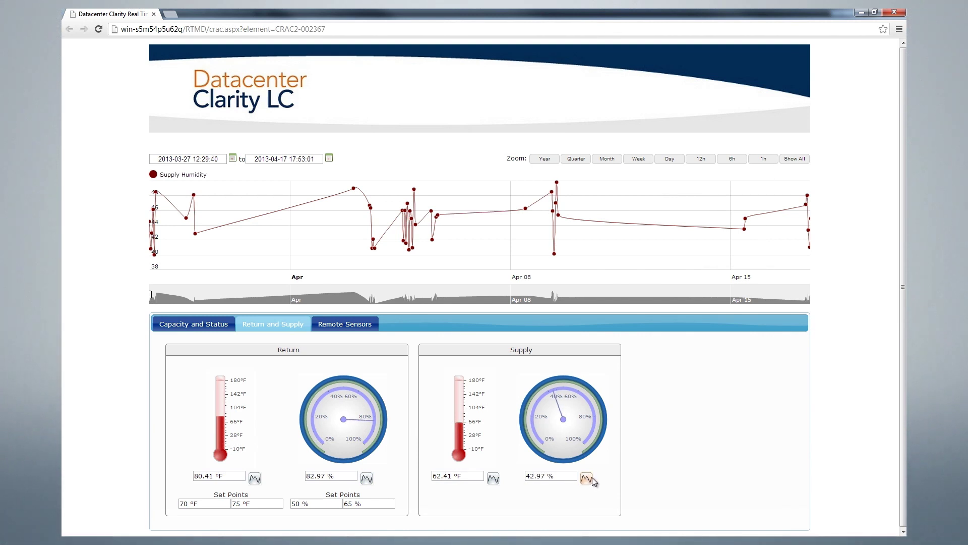
- Return to Capacity and Status, and extend the supply humidity chart's range in stages from 1h up to Year
{"action": "left_click", "coordinate": [194, 324]}
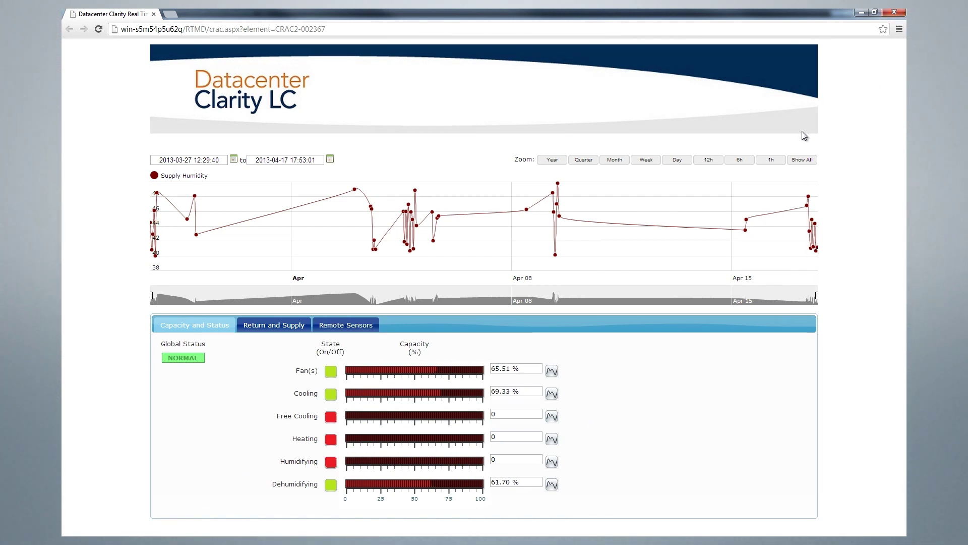
{"action": "left_click", "coordinate": [780, 160]}
{"action": "left_click", "coordinate": [744, 160]}
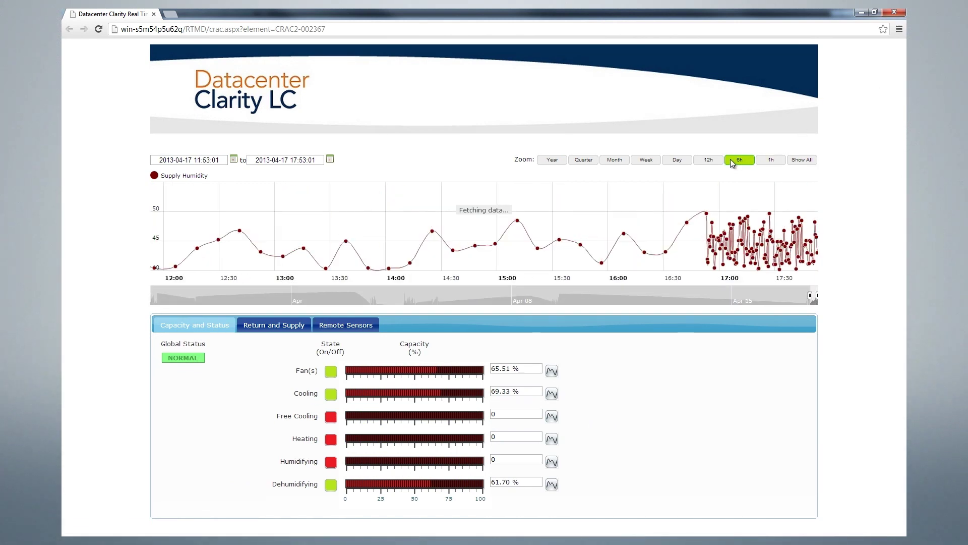
{"action": "left_click", "coordinate": [710, 160]}
{"action": "left_click", "coordinate": [676, 160]}
{"action": "left_click", "coordinate": [648, 159]}
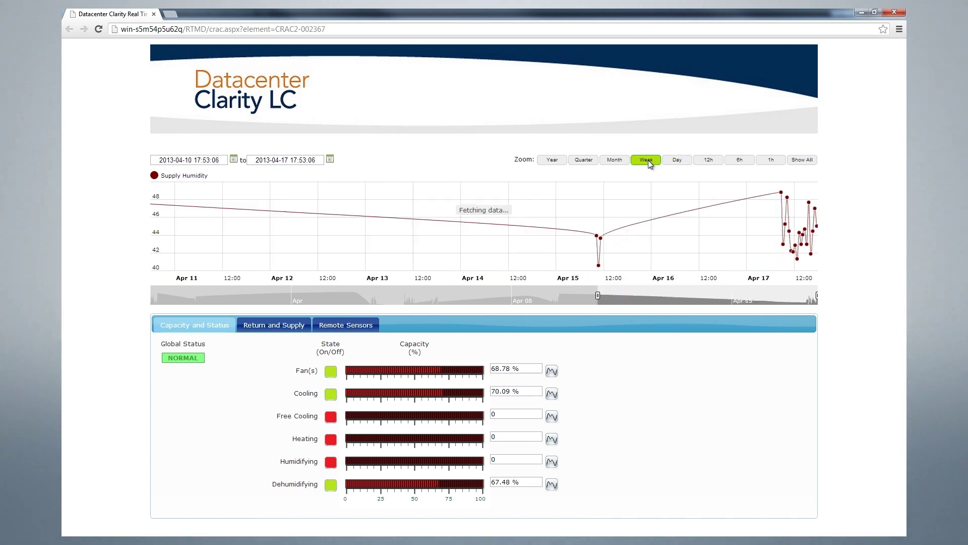
{"action": "left_click", "coordinate": [620, 160]}
{"action": "left_click", "coordinate": [580, 161]}
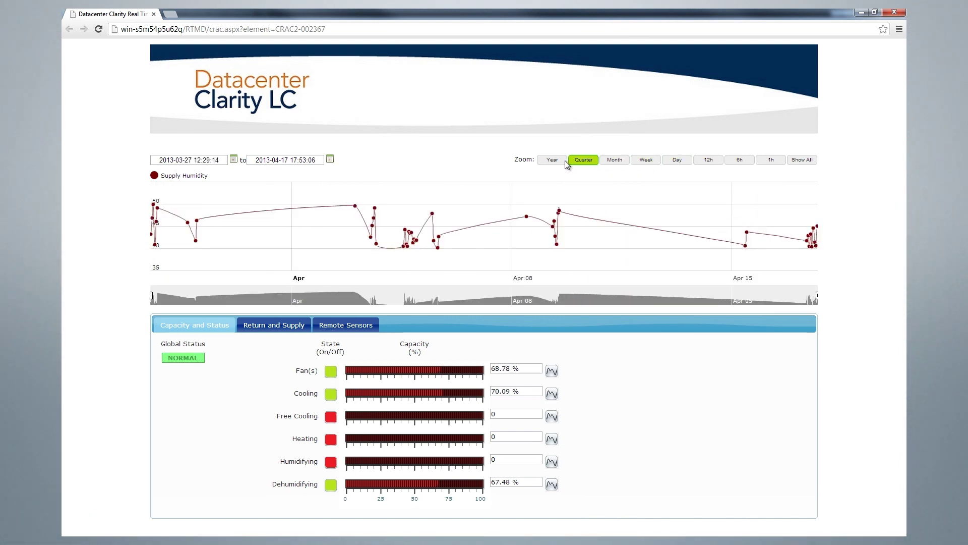
{"action": "left_click", "coordinate": [561, 161]}
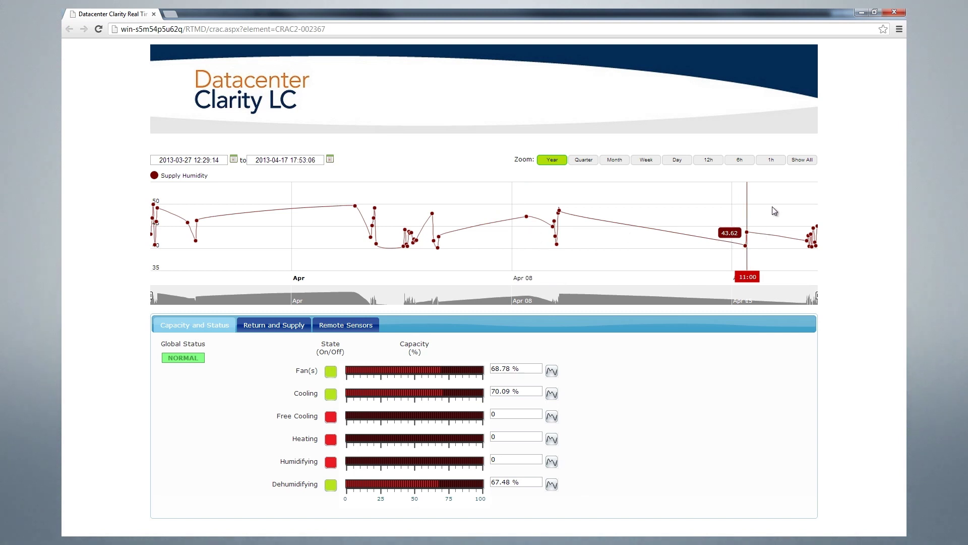
- Narrow the supply humidity chart to 2013-04-17 from about 04:00 to 17:53, and close the CRAC2 dashboard
{"action": "left_click_drag", "start_coordinate": [807, 222], "coordinate": [832, 217]}
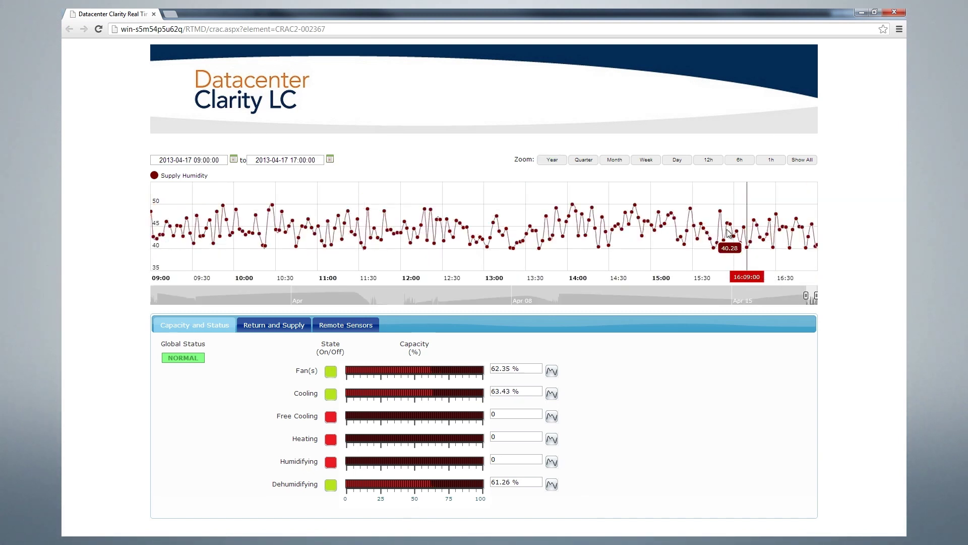
{"action": "mouse_move", "coordinate": [813, 297]}
{"action": "left_mouse_down"}
{"action": "mouse_move", "coordinate": [795, 297]}
{"action": "mouse_move", "coordinate": [819, 299]}
{"action": "left_mouse_up"}
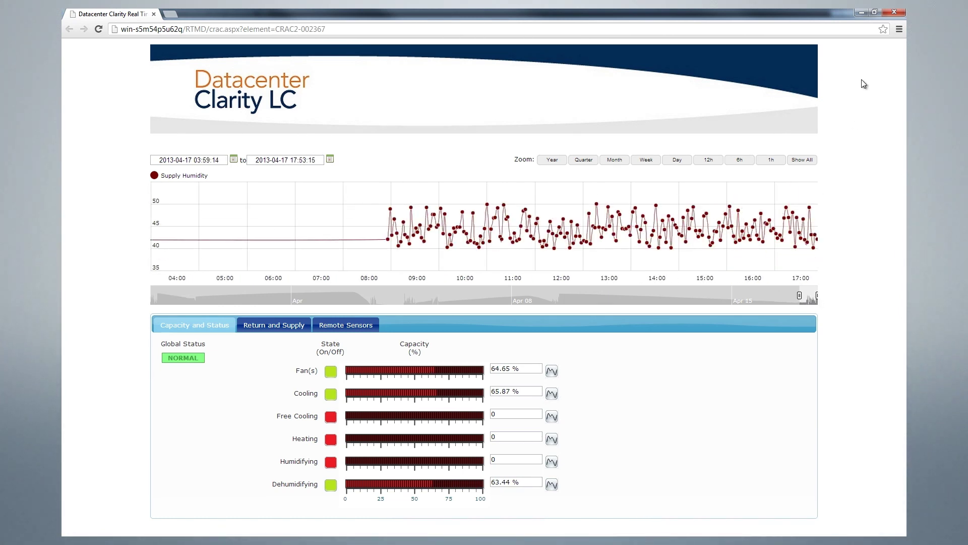
{"action": "left_click", "coordinate": [894, 16]}
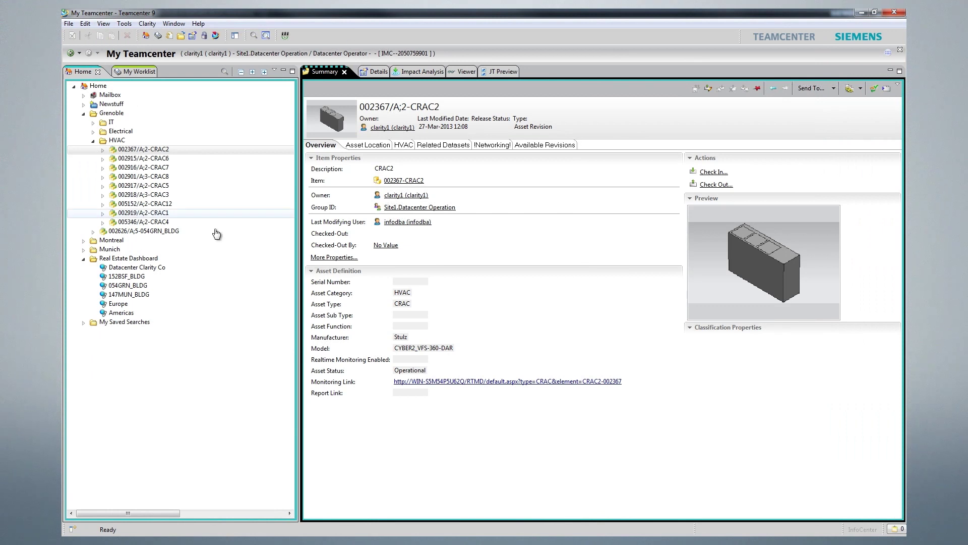
- Open the monitoring dashboard of power meter 006088 (POWERMETER_SCHNEIDER_POWERLOGICPM800) from Grenoble's Electrical folder
{"action": "left_click", "coordinate": [92, 131]}
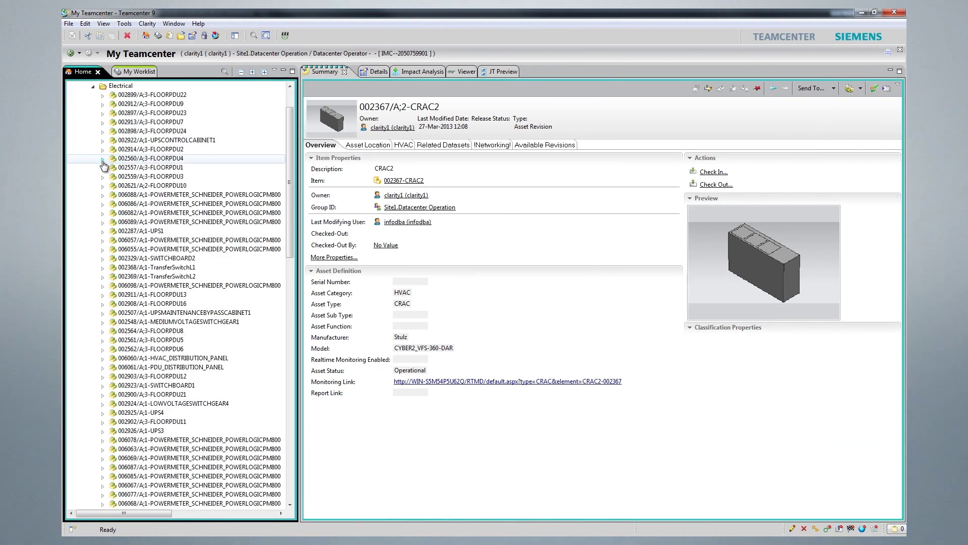
{"action": "left_click", "coordinate": [114, 194]}
{"action": "left_click", "coordinate": [485, 382]}
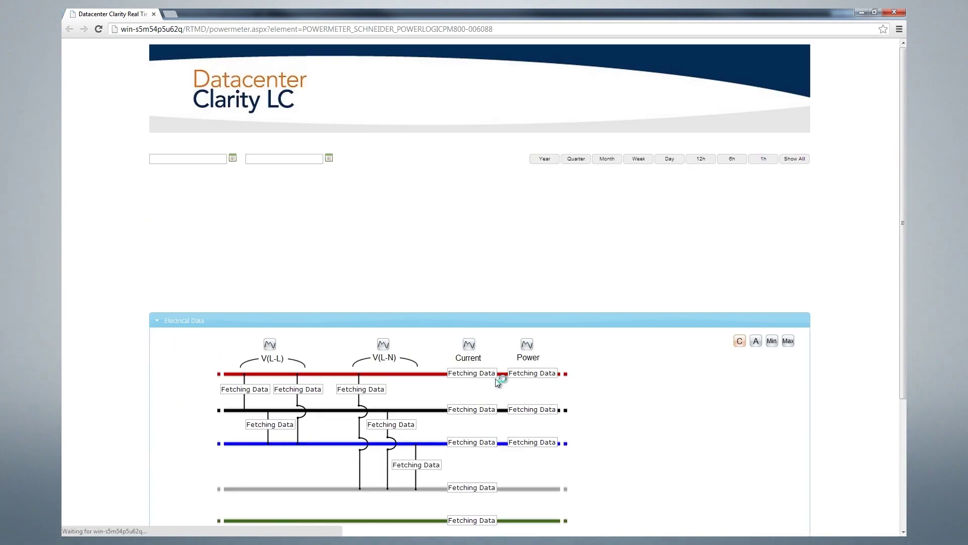
- Chart the real power of phases A, B and C, and zoom it to 2013-04-17 from 09:00 to 17:00
{"action": "scroll", "coordinate": [890, 328], "scroll_direction": "down", "scroll_amount": 2}
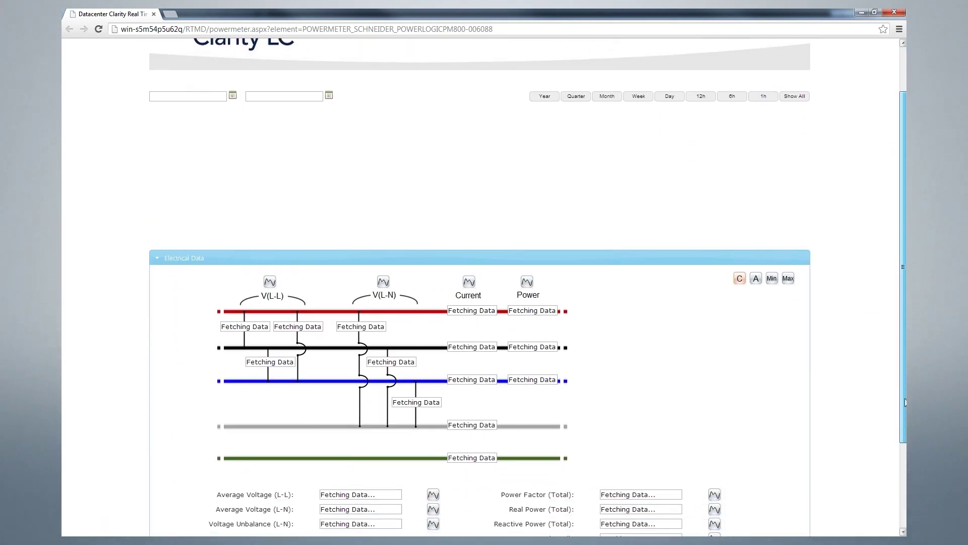
{"action": "left_click", "coordinate": [526, 231]}
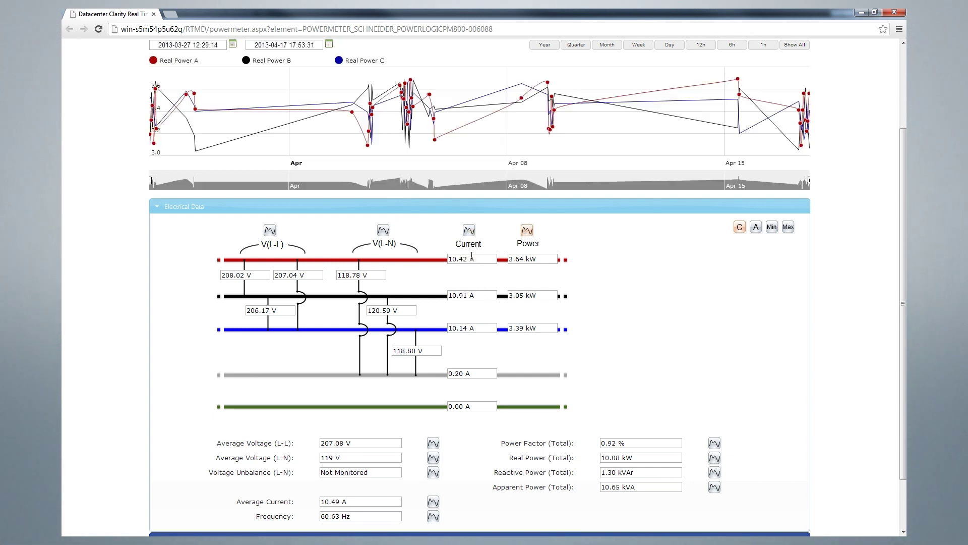
{"action": "left_click_drag", "start_coordinate": [774, 124], "coordinate": [814, 124]}
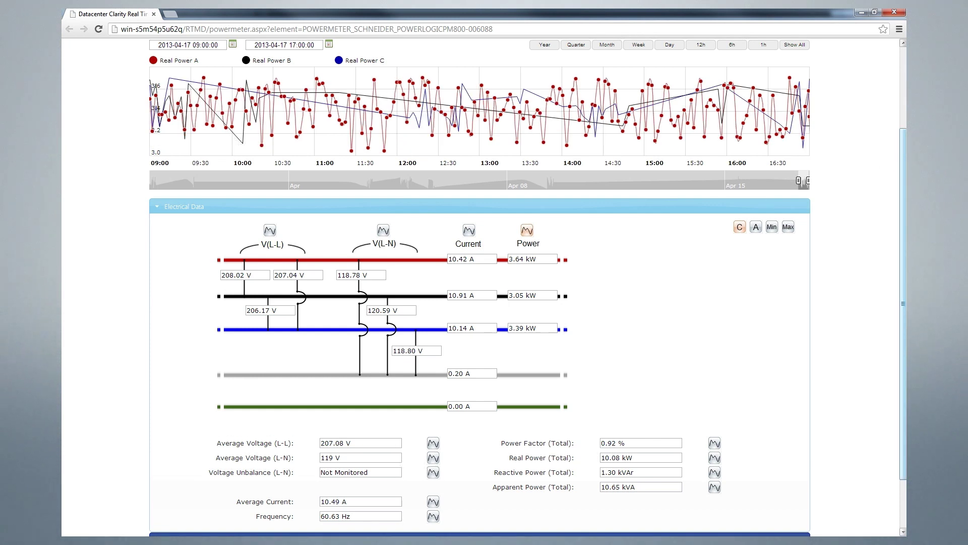
{"action": "left_click_drag", "start_coordinate": [906, 152], "coordinate": [906, 90]}
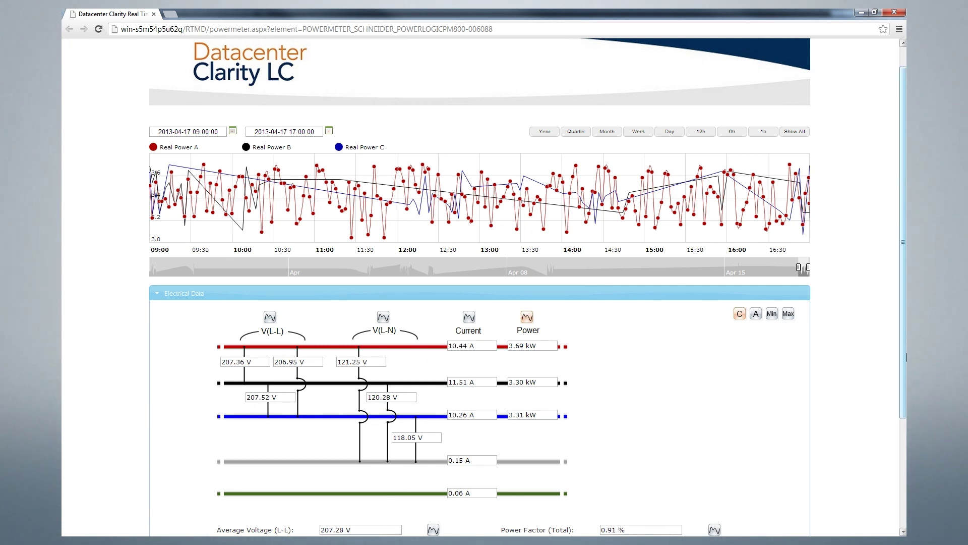
{"action": "scroll", "coordinate": [576, 402], "scroll_direction": "down", "scroll_amount": 3}
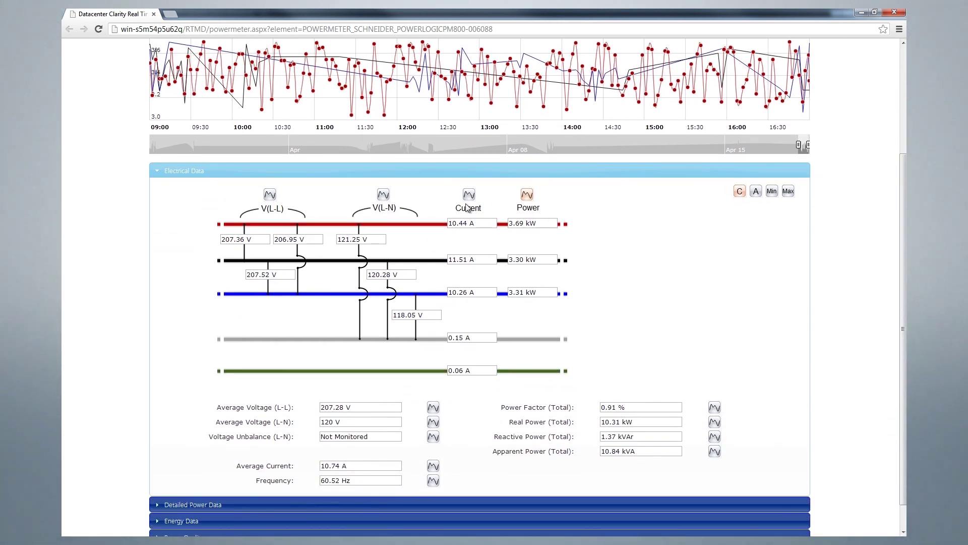
- Collapse Electrical Data, review the Detailed Power Data of each phase, and expand Energy Data in its place
{"action": "left_click", "coordinate": [292, 169]}
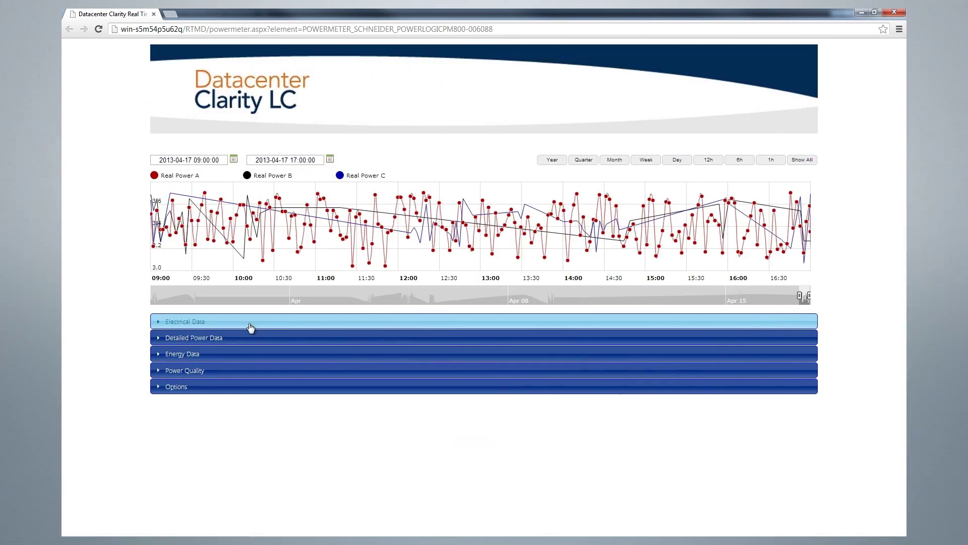
{"action": "left_click", "coordinate": [220, 338]}
{"action": "scroll", "coordinate": [234, 363], "scroll_direction": "down", "scroll_amount": 1}
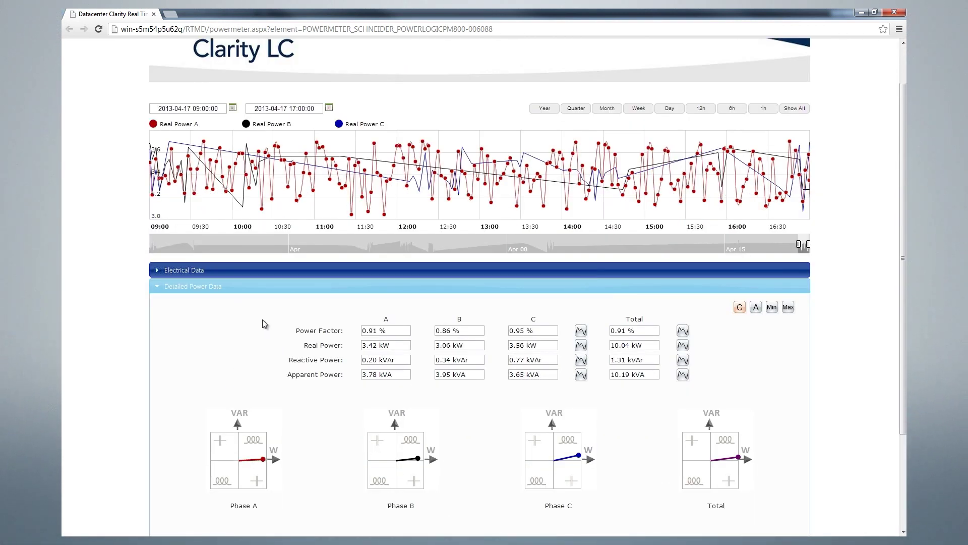
{"action": "left_click", "coordinate": [232, 286]}
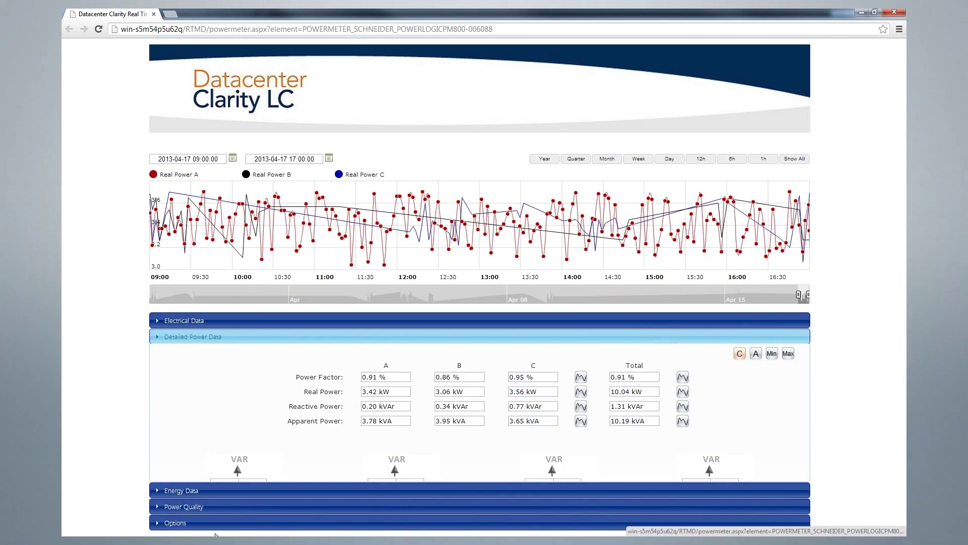
{"action": "left_click", "coordinate": [192, 353]}
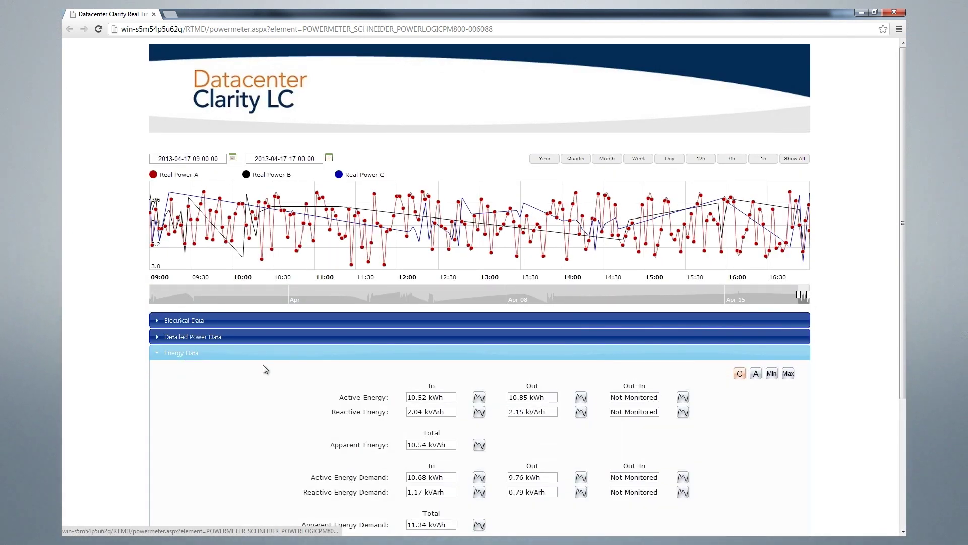
- Review the Energy Data readings, collapse that section, and examine the voltage and current readings under Power Quality
{"action": "scroll", "coordinate": [297, 377], "scroll_direction": "down", "scroll_amount": 2}
{"action": "left_click", "coordinate": [202, 252]}
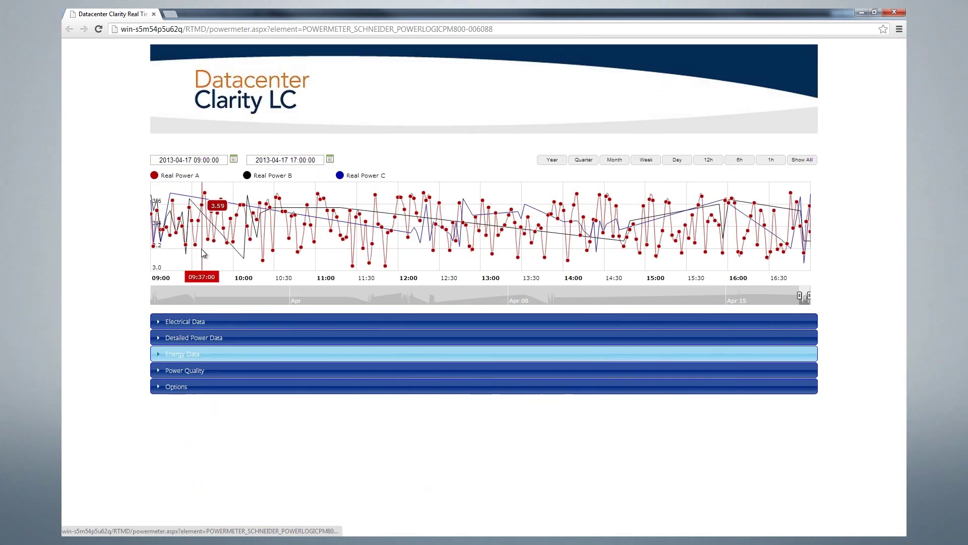
{"action": "left_click", "coordinate": [205, 370]}
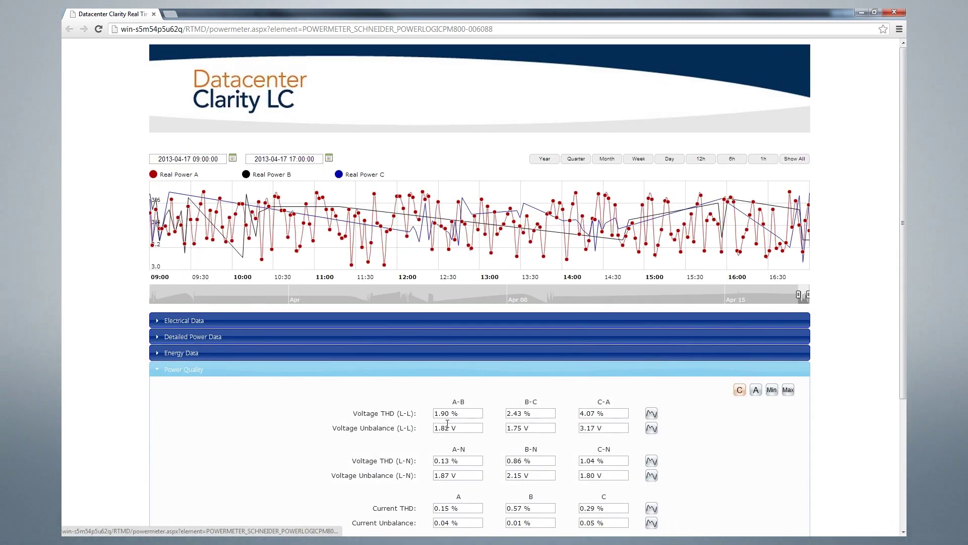
{"action": "scroll", "coordinate": [436, 408], "scroll_direction": "down", "scroll_amount": 2}
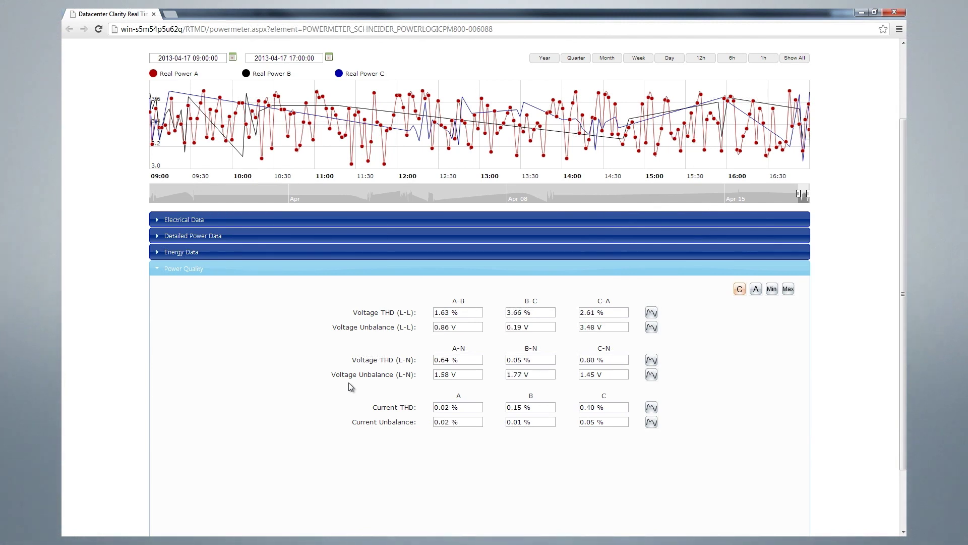
- Replace the Power Quality section with Electrical Data, and close the power meter dashboard
{"action": "left_click", "coordinate": [191, 268]}
{"action": "left_click", "coordinate": [196, 321]}
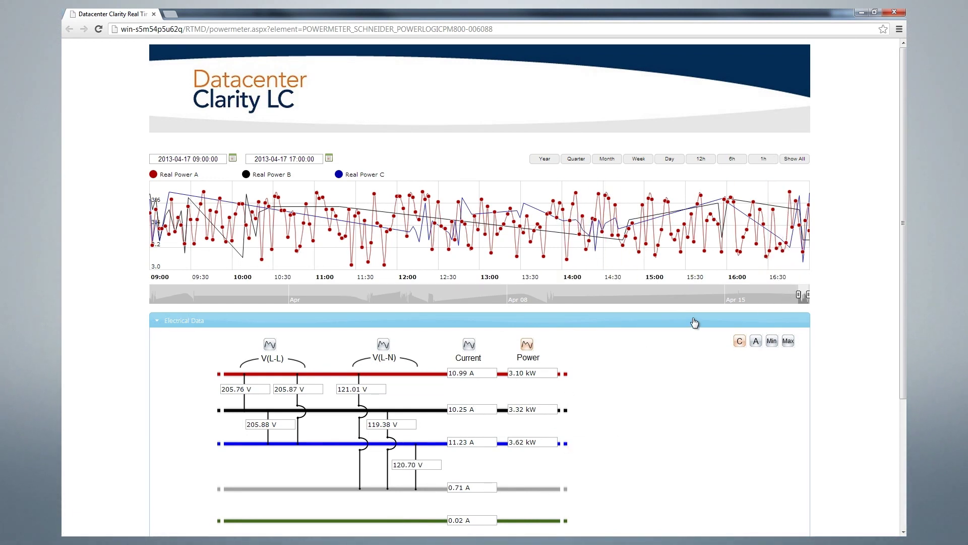
{"action": "left_click", "coordinate": [896, 14]}
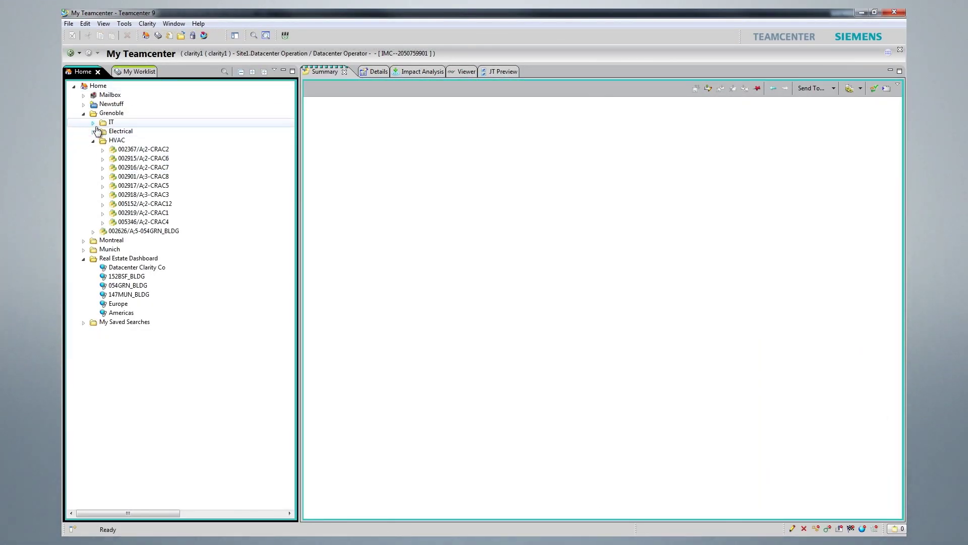
- Open the real-time monitoring dashboard of data storage asset 002395 (FAS2050_1) from Grenoble's IT folder
{"action": "left_click", "coordinate": [93, 123]}
{"action": "left_click", "coordinate": [154, 159]}
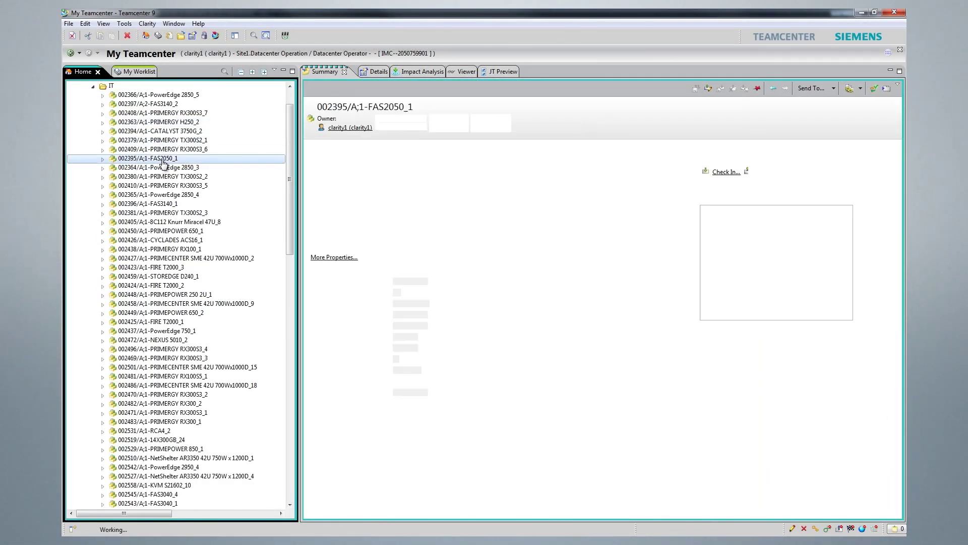
{"action": "left_click", "coordinate": [605, 382]}
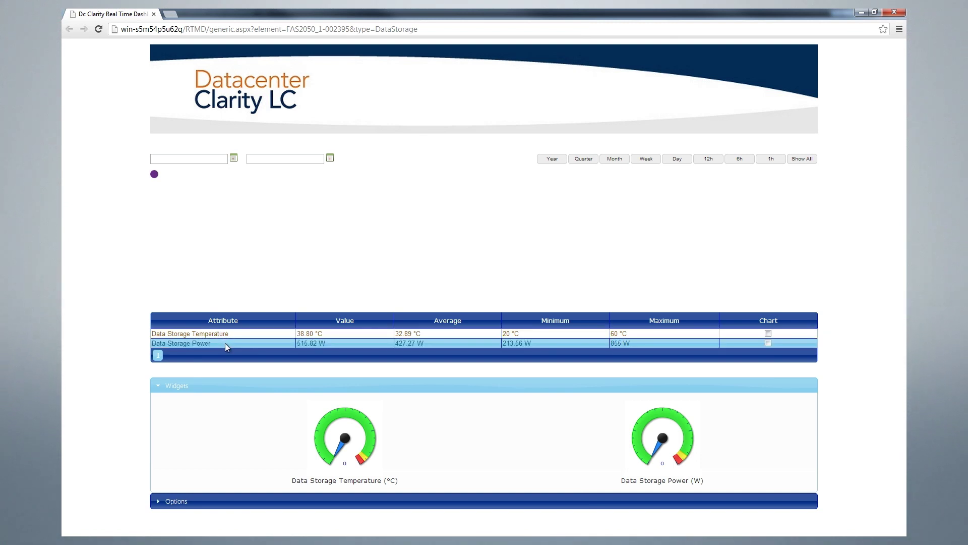
- Chart the Data Storage Temperature and zoom it to 2013-04-15 through 2013-04-17
{"action": "left_click", "coordinate": [768, 333]}
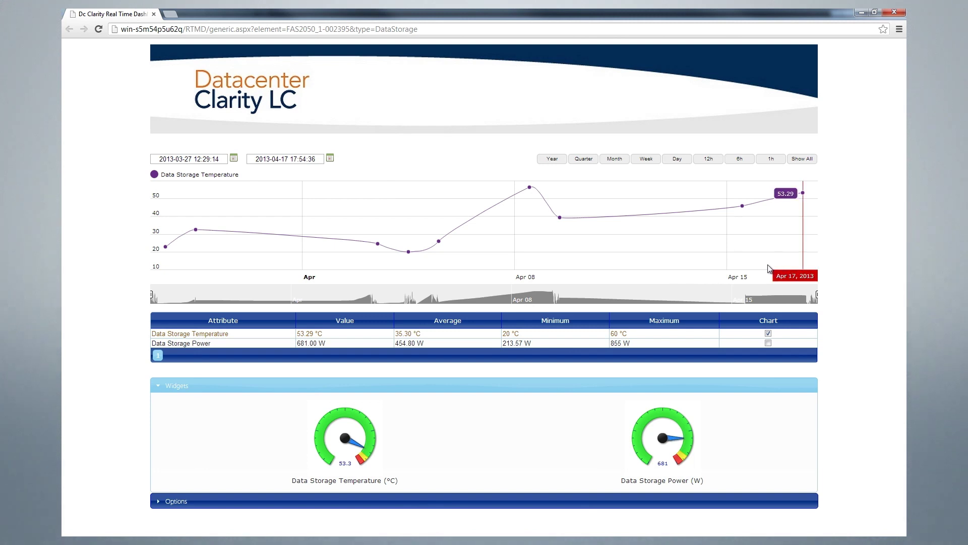
{"action": "left_click_drag", "start_coordinate": [738, 259], "coordinate": [818, 260]}
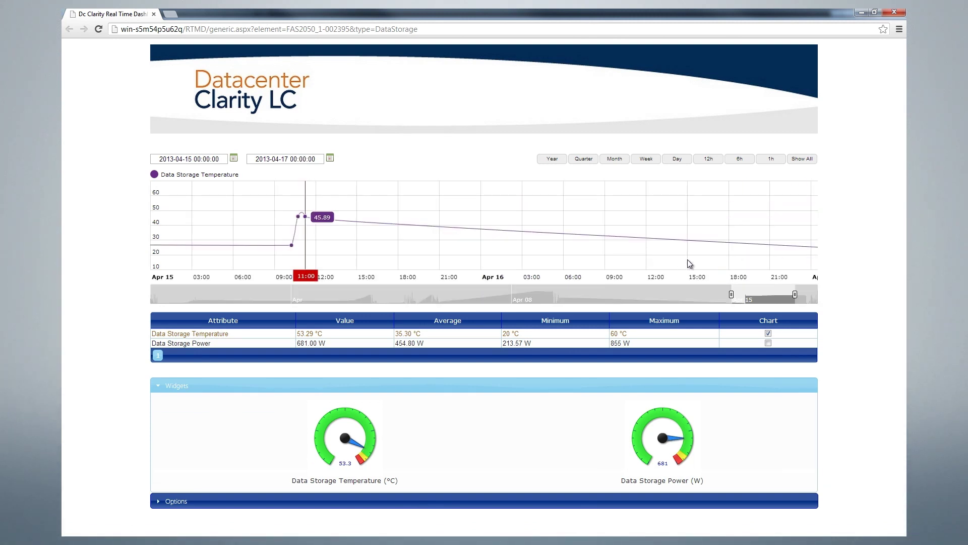
- Shift the temperature chart's period to 2013-04-08 through 2013-04-10 and on to 2013-04-16, ending with the 1h range
{"action": "left_click_drag", "start_coordinate": [750, 300], "coordinate": [556, 301]}
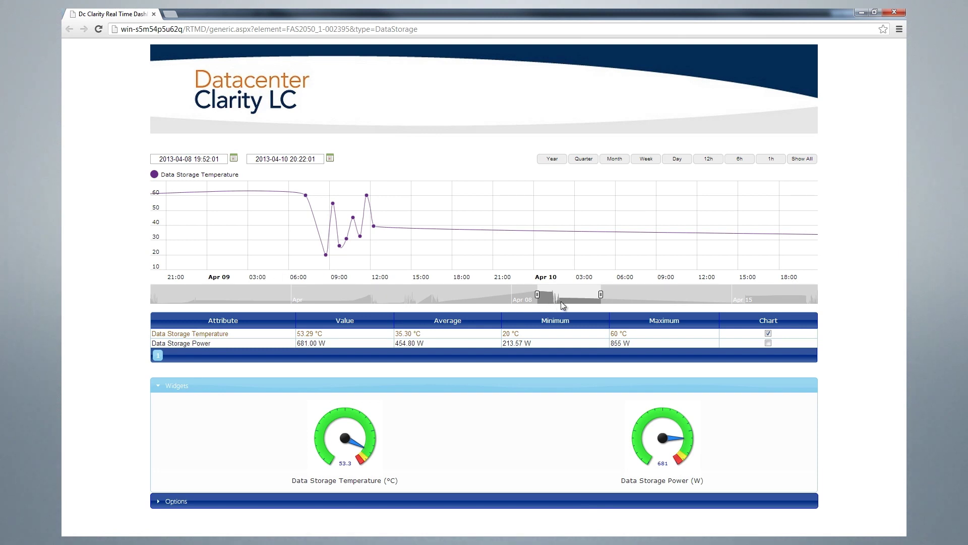
{"action": "left_click_drag", "start_coordinate": [537, 294], "coordinate": [765, 294]}
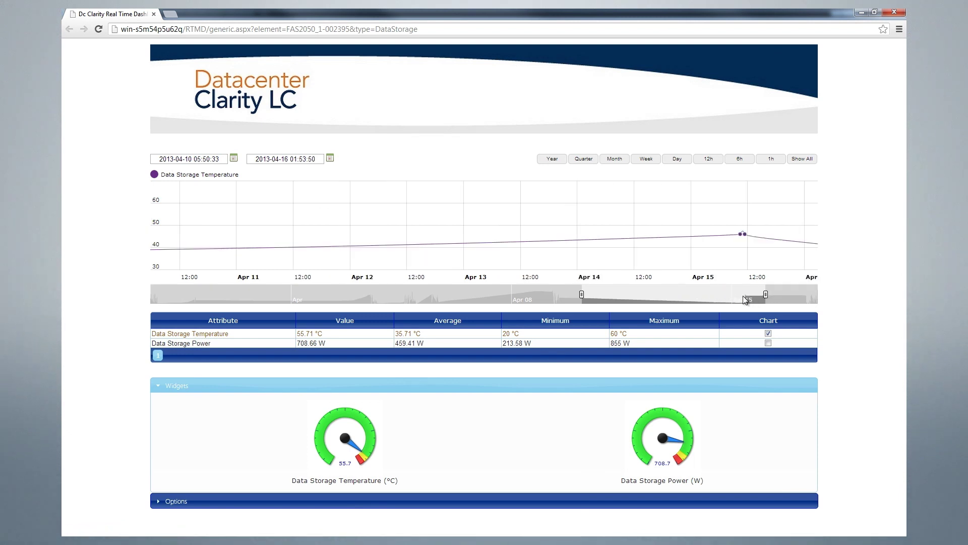
{"action": "left_click", "coordinate": [770, 162]}
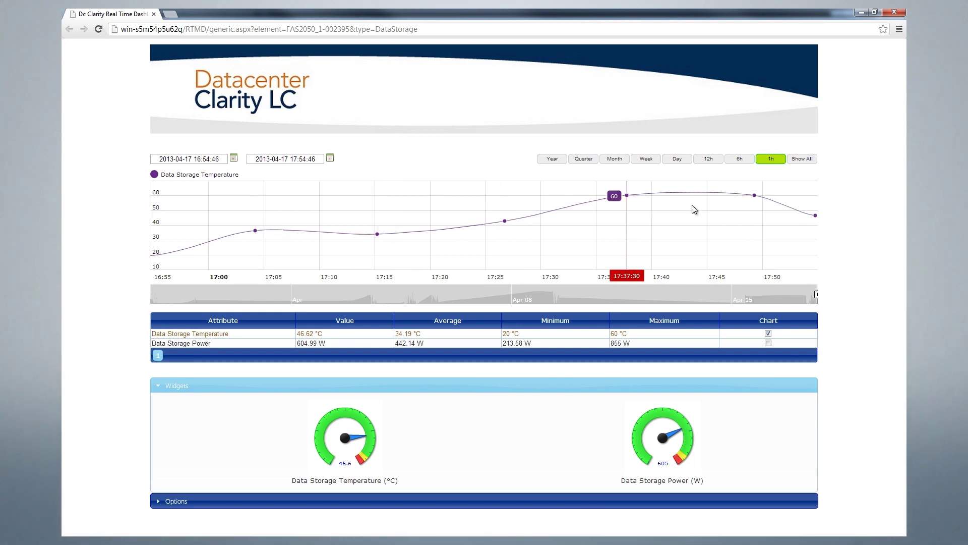
- Close the FAS2050_1 dashboard and collapse Grenoble's IT and HVAC folders
{"action": "left_click", "coordinate": [894, 12]}
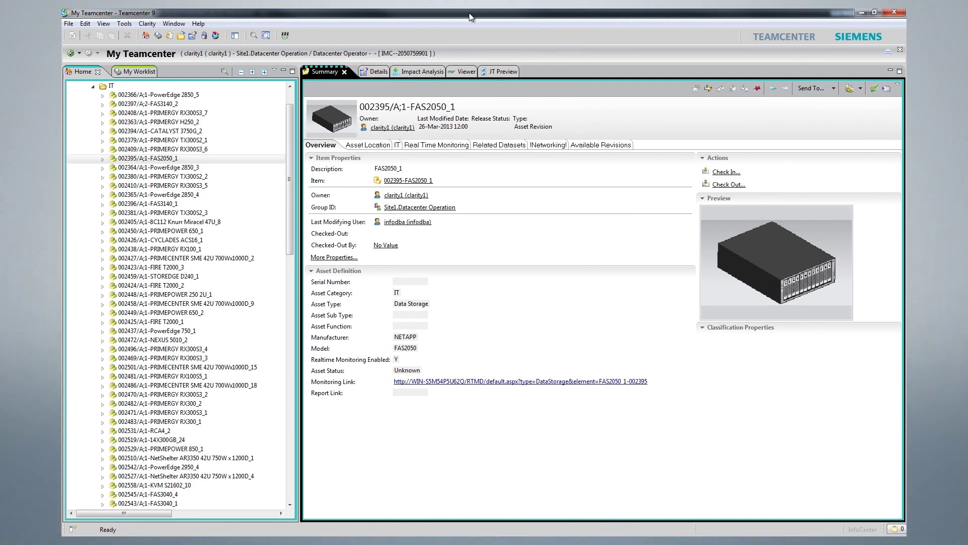
{"action": "left_click", "coordinate": [93, 86]}
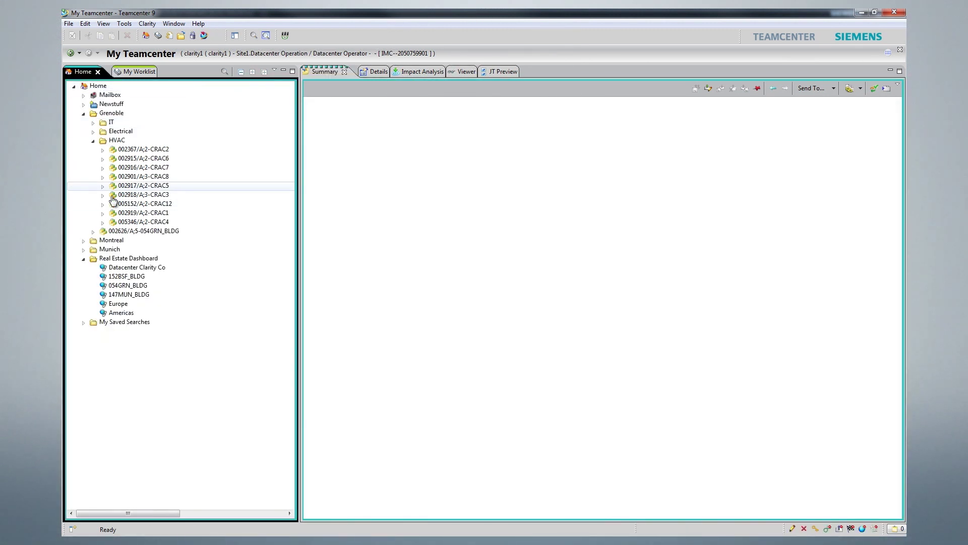
{"action": "left_click", "coordinate": [93, 141]}
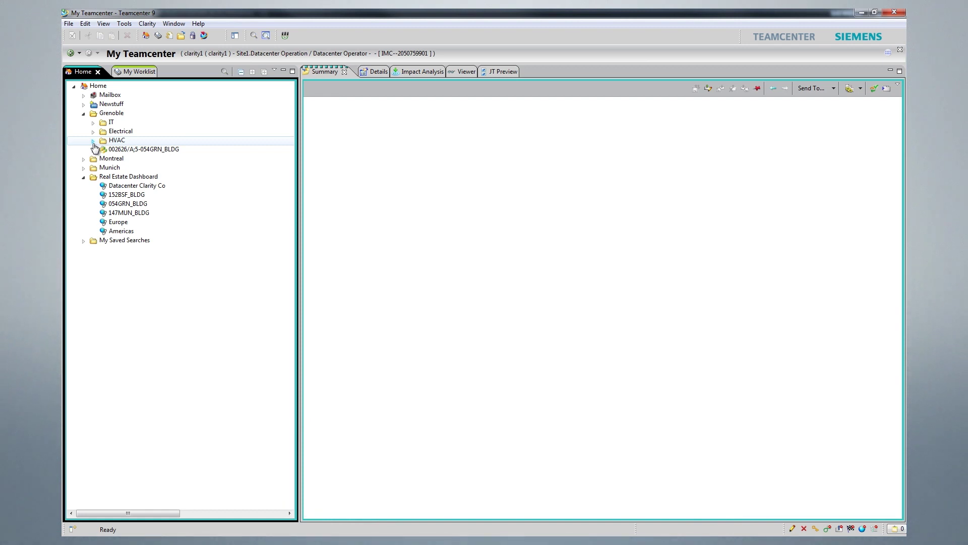